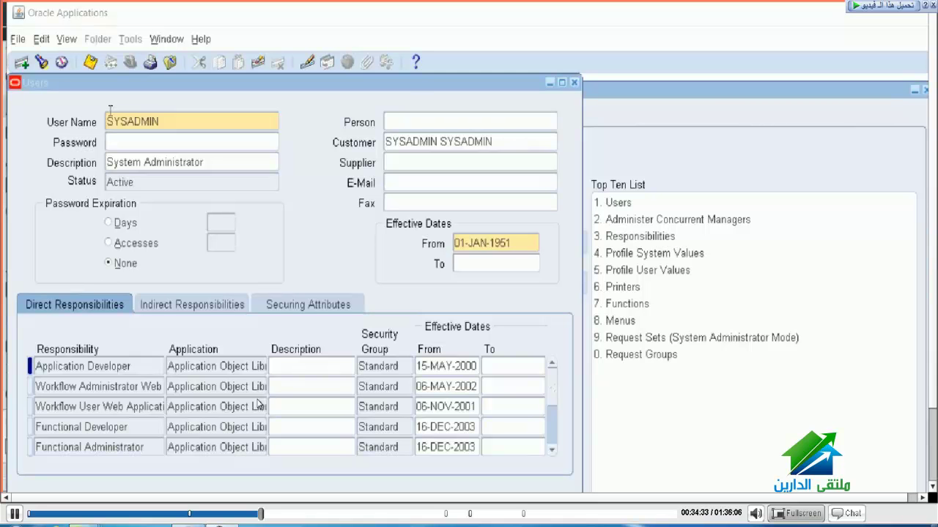
Step: Bring the SYSADMIN user record forward, showing direct responsibilities such as Application Developer
{"action": "left_click", "coordinate": [443, 265]}
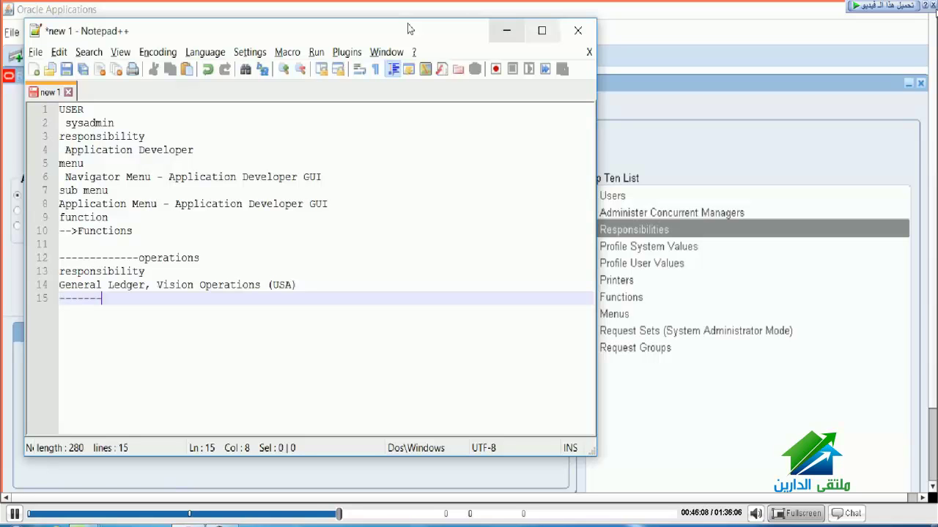
Step: Add the lines 'menu' and 'GL_SUPERUSER' below the operations notes
{"action": "key", "text": "Return"}
{"action": "type", "text": "menu"}
{"action": "key", "text": "Return"}
{"action": "type", "text": "GL_SUPERUSER"}
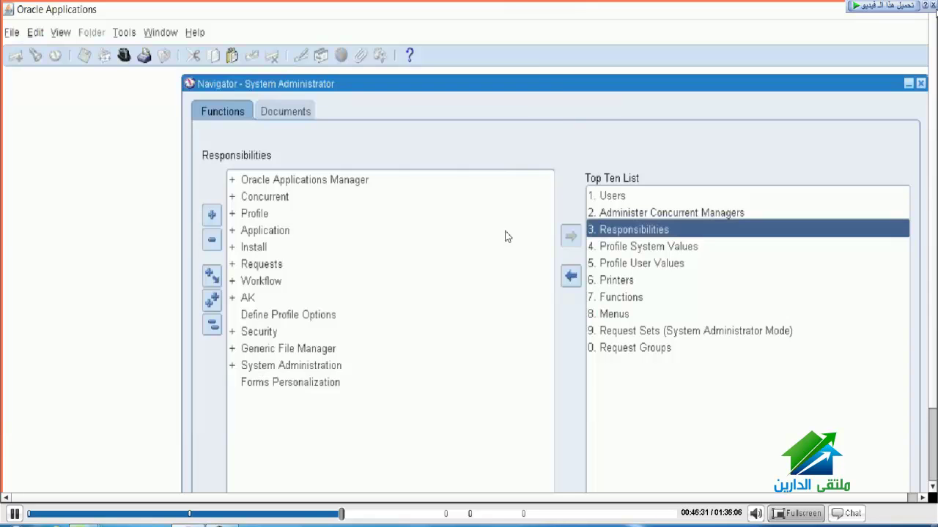
Step: Open the Menus form from the System Administrator Navigator
{"action": "key", "text": "8"}
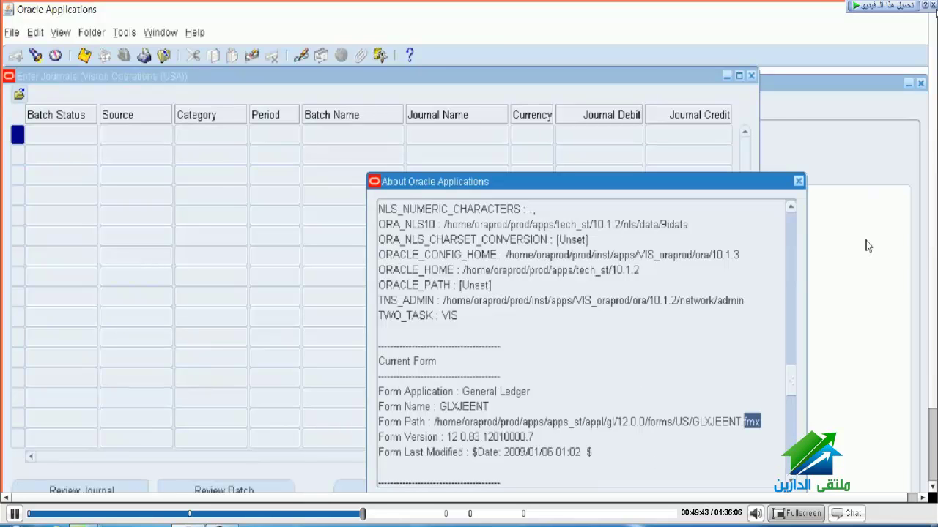
{"action": "left_click", "coordinate": [832, 264]}
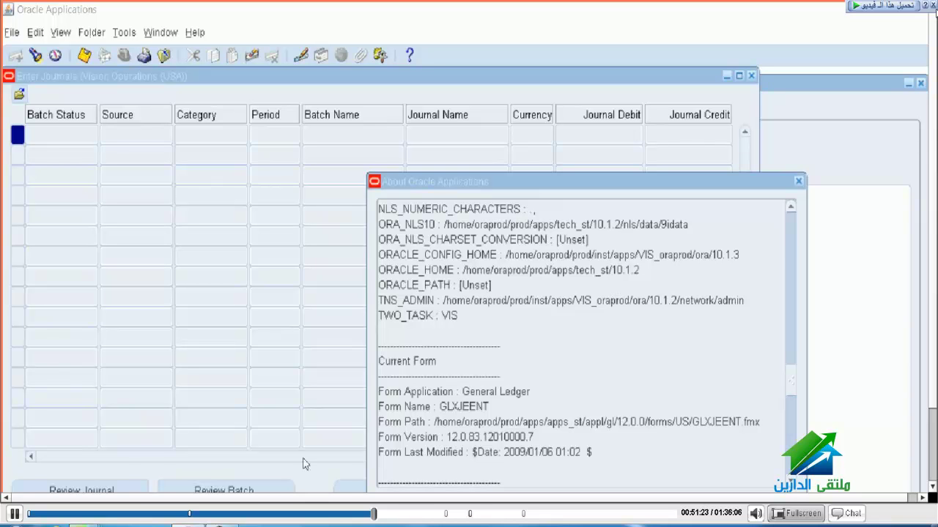
Step: Select the form file name GLXJEENT.fmx in the About dialog's Form Path
{"action": "left_click", "coordinate": [569, 339]}
{"action": "key", "text": "shift+Right"}
{"action": "key", "text": "shift+Right"}
{"action": "key", "text": "shift+Right"}
{"action": "key", "text": "shift+Right"}
{"action": "key", "text": "shift+Right"}
{"action": "key", "text": "shift+Right"}
{"action": "key", "text": "shift+Right"}
{"action": "key", "text": "shift+Right"}
{"action": "key", "text": "shift+Right"}
{"action": "key", "text": "shift+Right"}
{"action": "key", "text": "shift+Right"}
{"action": "key", "text": "shift+Right"}
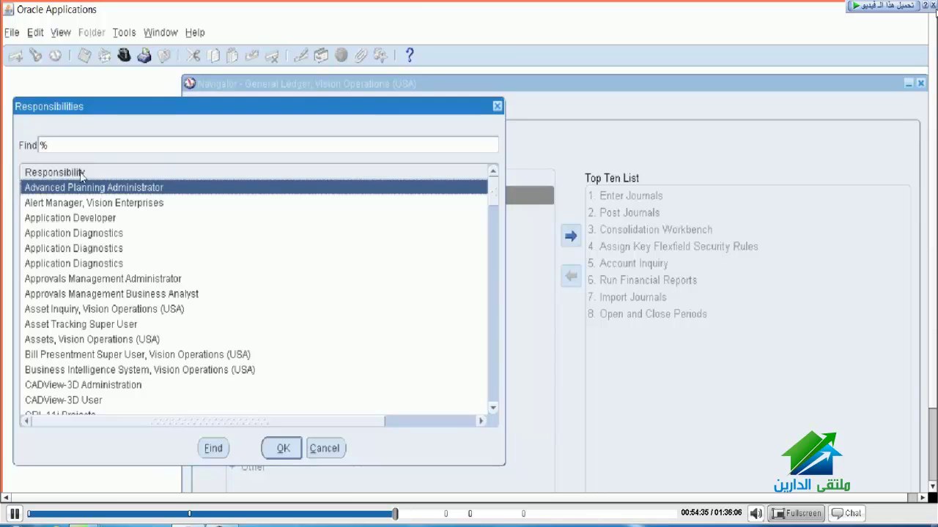
Step: Switch to the Application Developer responsibility and briefly open then close the Profiles form
{"action": "key", "text": "Down"}
{"action": "key", "text": "Down"}
{"action": "key", "text": "Return"}
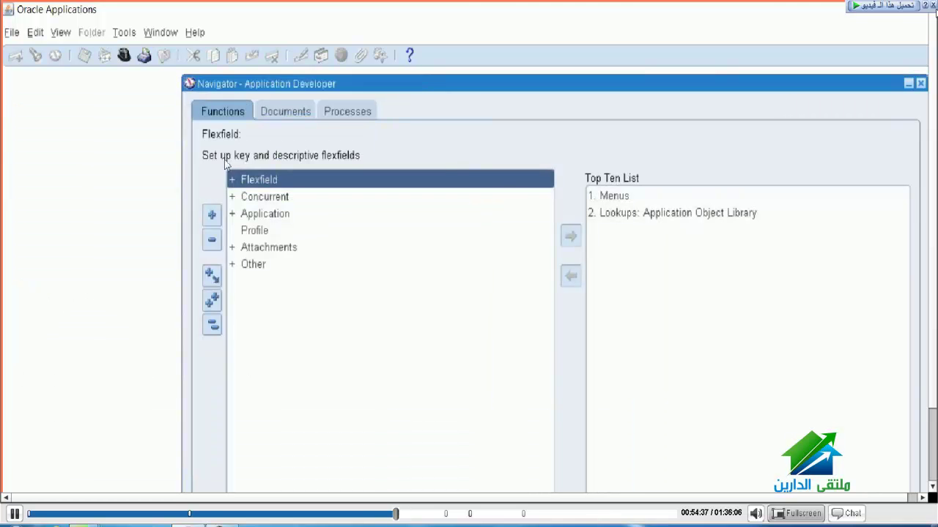
{"action": "key", "text": "Down"}
{"action": "key", "text": "Down"}
{"action": "key", "text": "Down"}
{"action": "key", "text": "Return"}
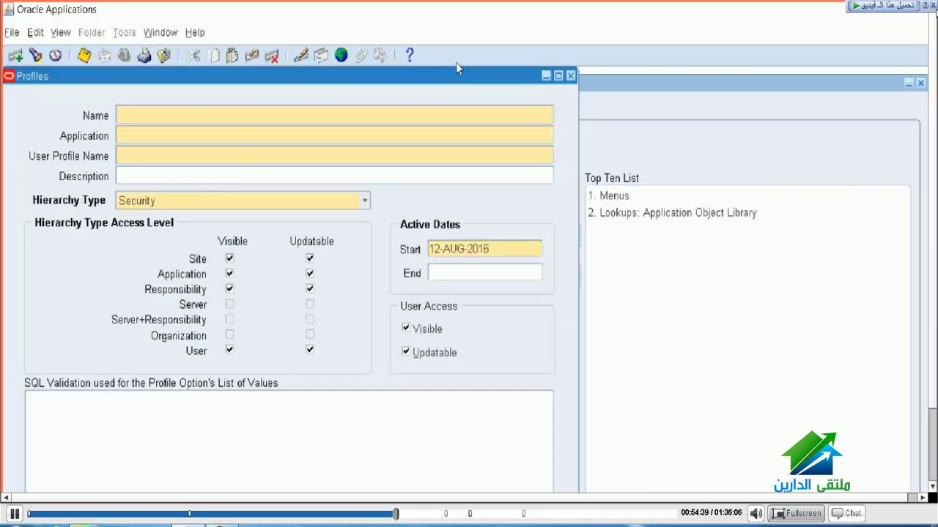
{"action": "key", "text": "F4"}
Step: Expand Application in the Navigator and open the Form Functions window
{"action": "key", "text": "Up"}
{"action": "key", "text": "Return"}
{"action": "key", "text": "Down"}
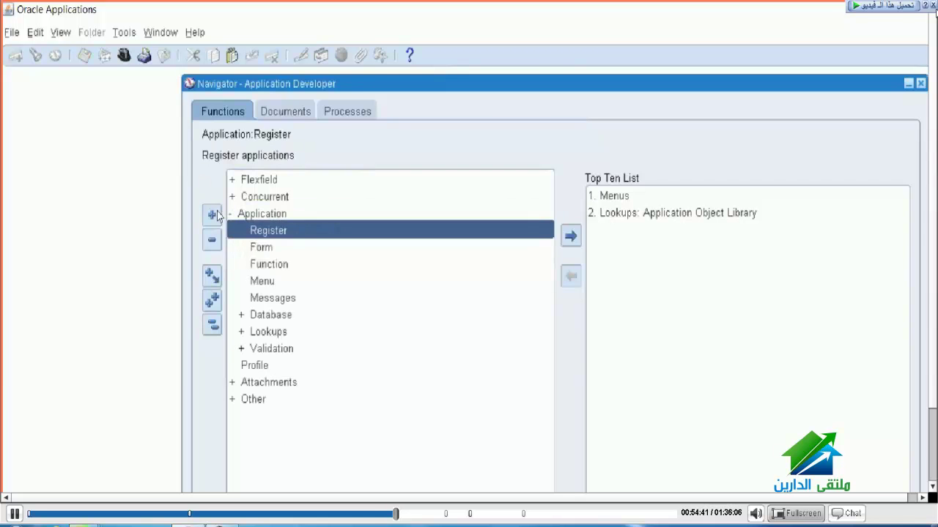
{"action": "key", "text": "Down"}
{"action": "key", "text": "Down"}
{"action": "key", "text": "Return"}
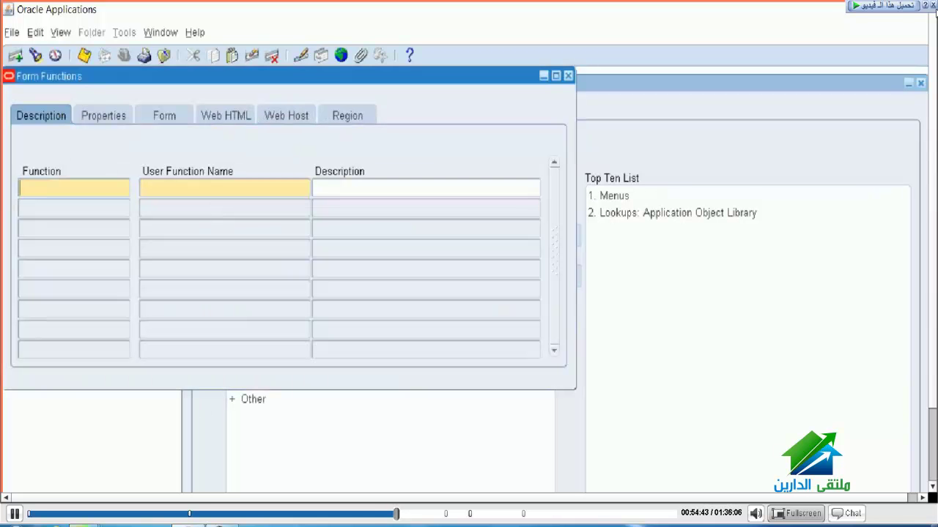
Step: Copy the Enter Journals function name from the Notepad++ notes
{"action": "key", "text": "alt+Tab"}
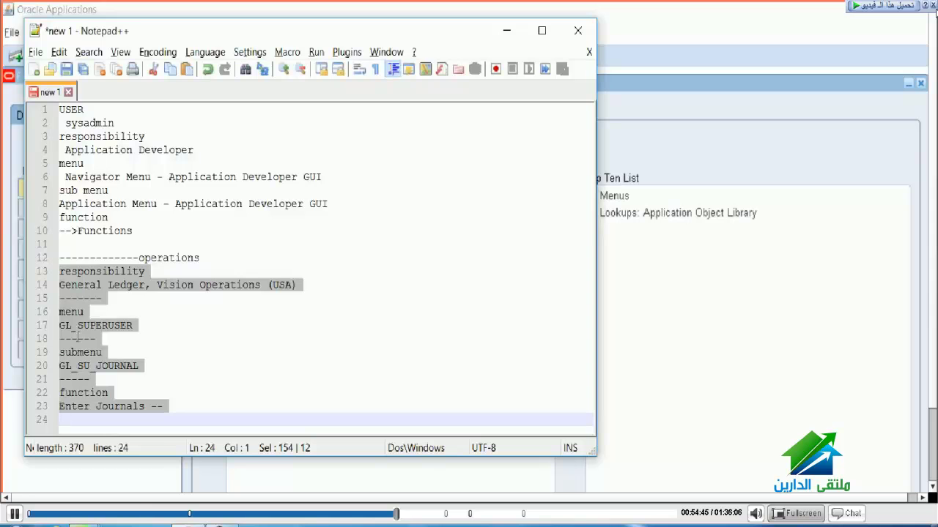
{"action": "key", "text": "Right"}
{"action": "key", "text": "Up"}
{"action": "key", "text": "ctrl+Right"}
{"action": "key", "text": "ctrl+Right"}
{"action": "key", "text": "ctrl+shift+Left"}
{"action": "key", "text": "ctrl+shift+Left"}
{"action": "key", "text": "ctrl+shift+Left"}
{"action": "key", "text": "ctrl+shift+Left"}
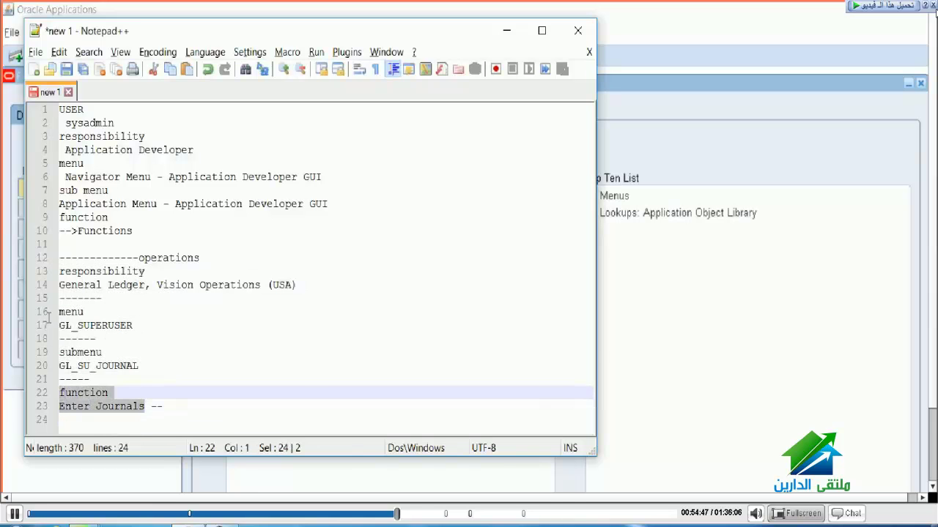
{"action": "key", "text": "shift+Down"}
{"action": "key", "text": "ctrl+c"}
Step: Query Form Functions by User Function Name 'Enter Journals', returning GLXJEENT_A and GLXJEENT_A_G
{"action": "key", "text": "alt+Tab"}
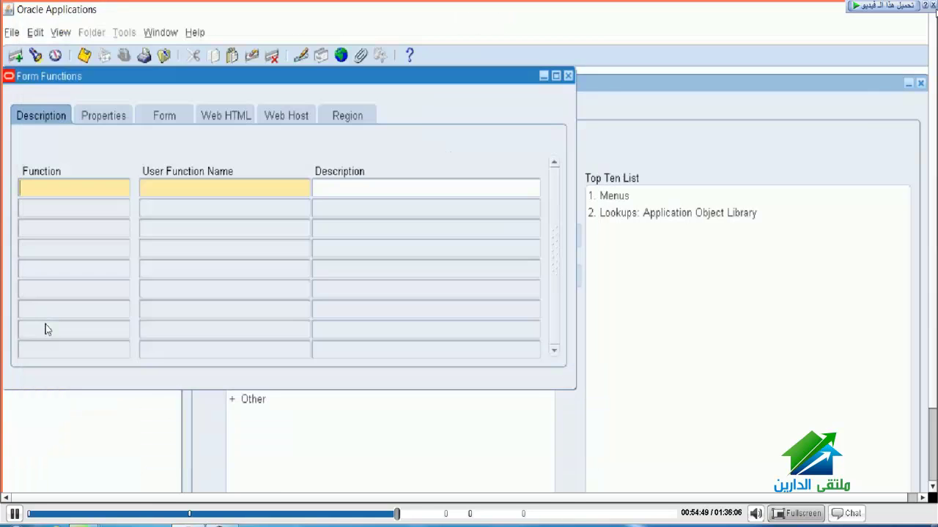
{"action": "key", "text": "F11"}
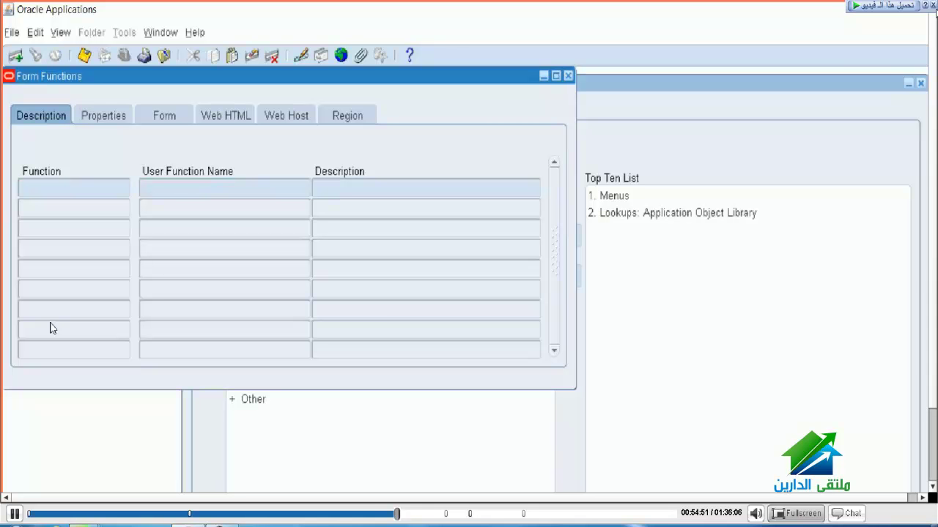
{"action": "key", "text": "ctrl+v"}
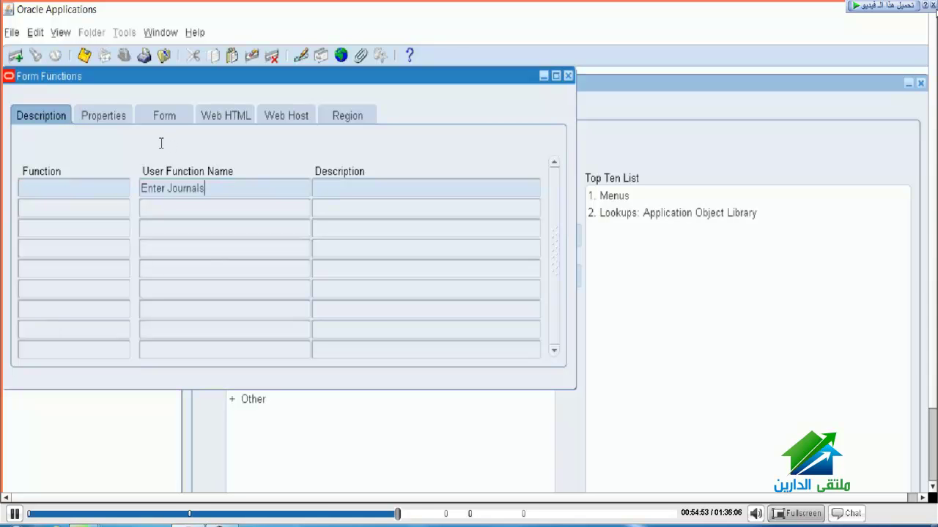
{"action": "key", "text": "ctrl+F11"}
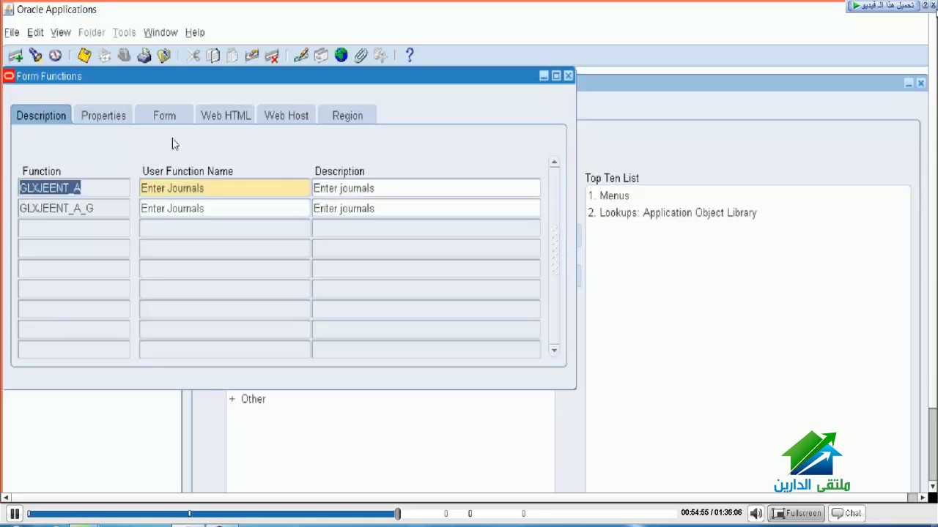
{"action": "key", "text": "Right"}
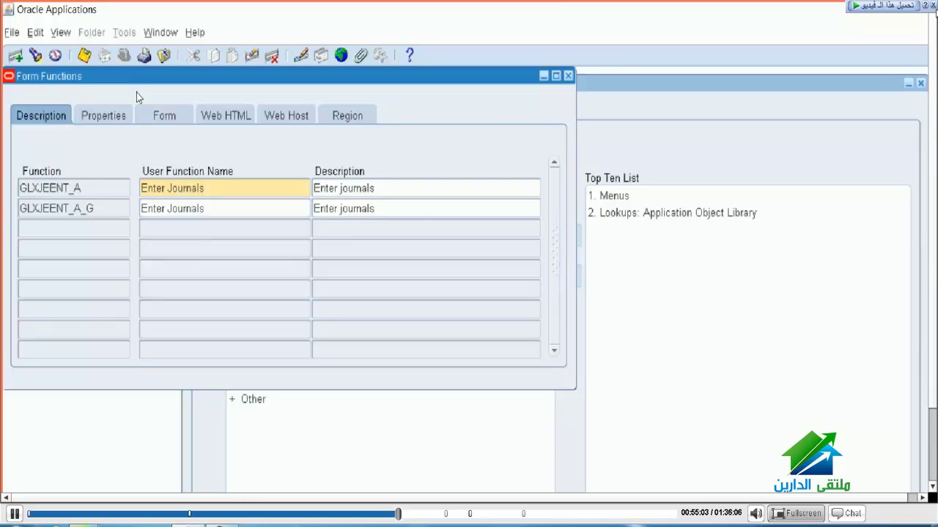
Step: Browse the function Type list without changing it, then view GLXJEENT_A's Form details
{"action": "left_click", "coordinate": [81, 109]}
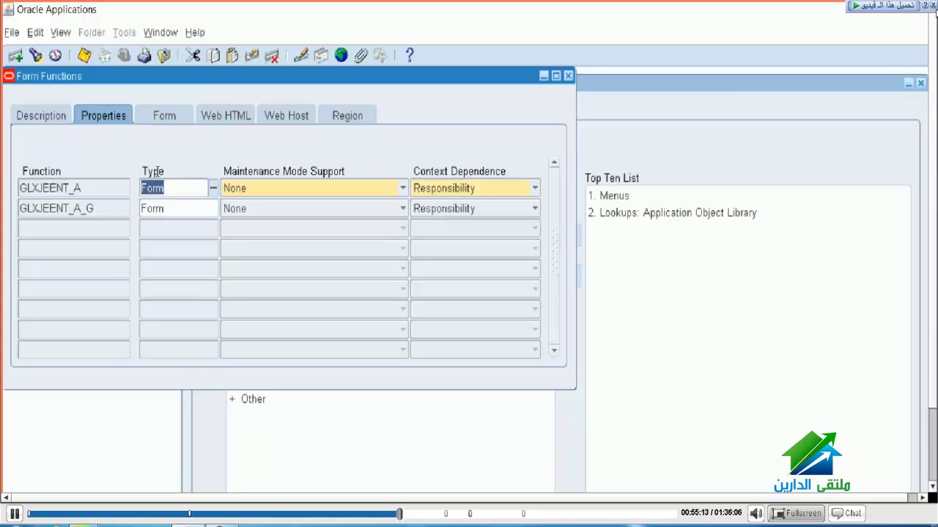
{"action": "key", "text": "ctrl+l"}
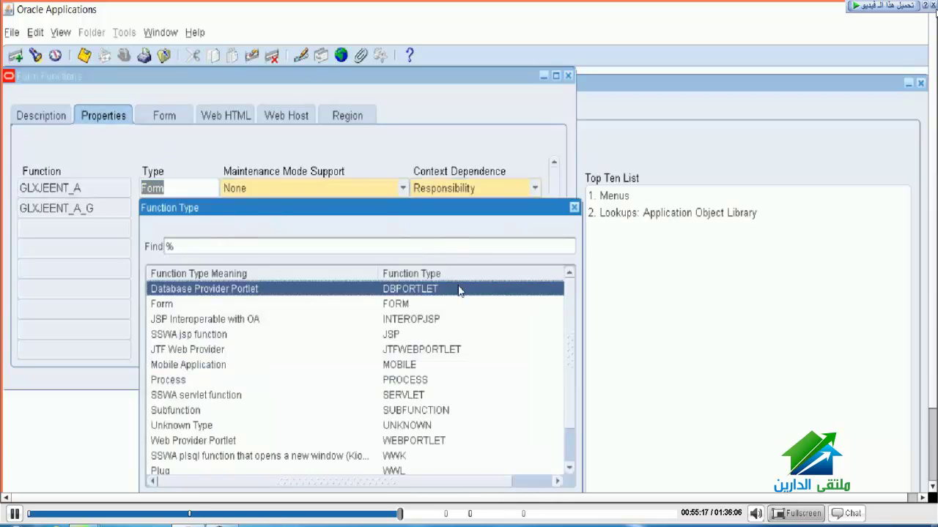
{"action": "scroll", "coordinate": [454, 330], "scroll_direction": "down", "scroll_amount": 1}
{"action": "scroll", "coordinate": [454, 331], "scroll_direction": "up", "scroll_amount": 1}
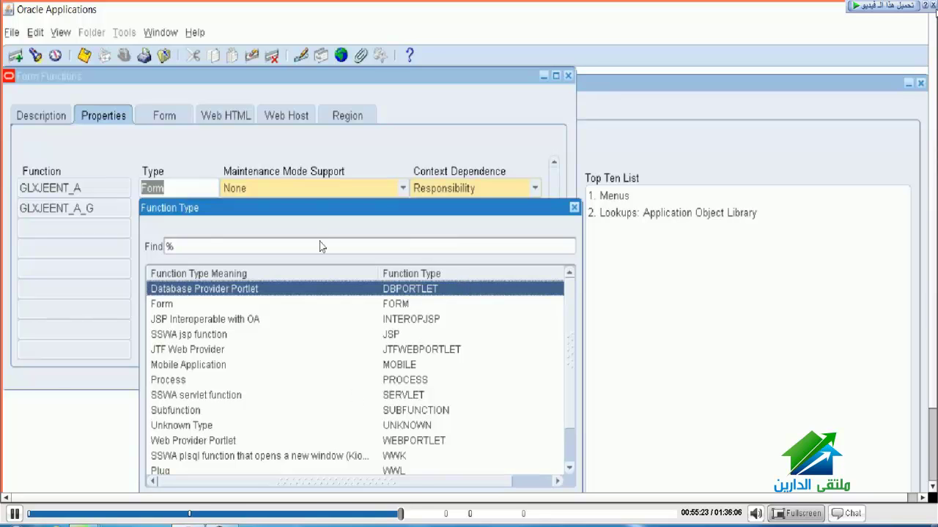
{"action": "key", "text": "Down"}
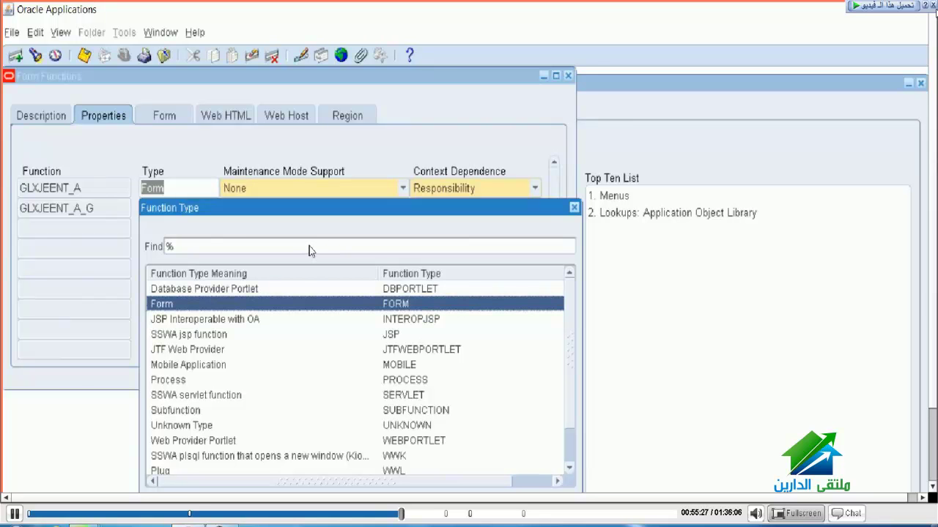
{"action": "key", "text": "Down"}
{"action": "key", "text": "Down"}
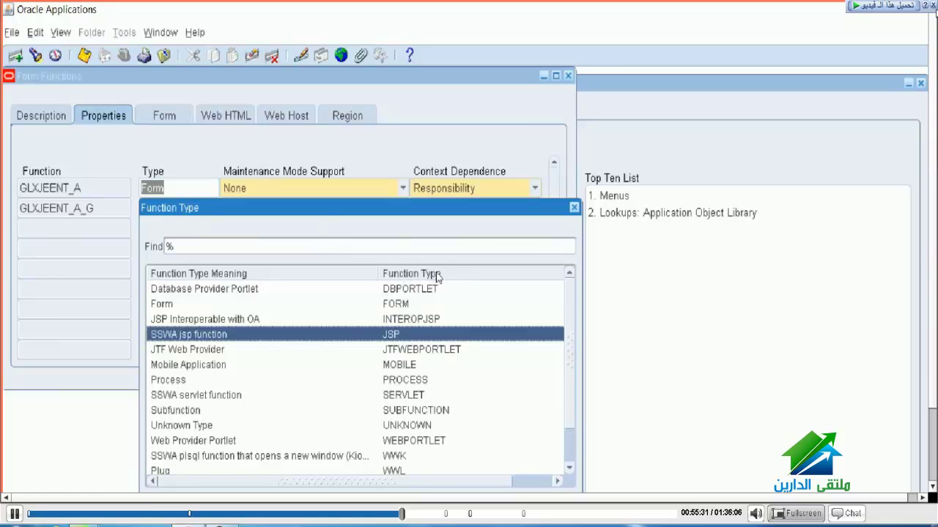
{"action": "scroll", "coordinate": [461, 282], "scroll_direction": "down", "scroll_amount": 1}
{"action": "scroll", "coordinate": [465, 290], "scroll_direction": "up", "scroll_amount": 1}
{"action": "key", "text": "Escape"}
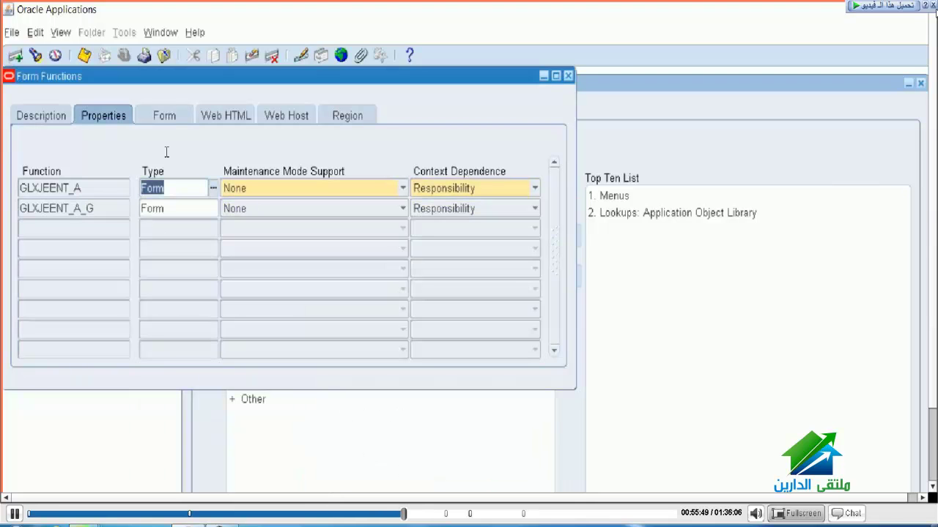
{"action": "left_click", "coordinate": [142, 101]}
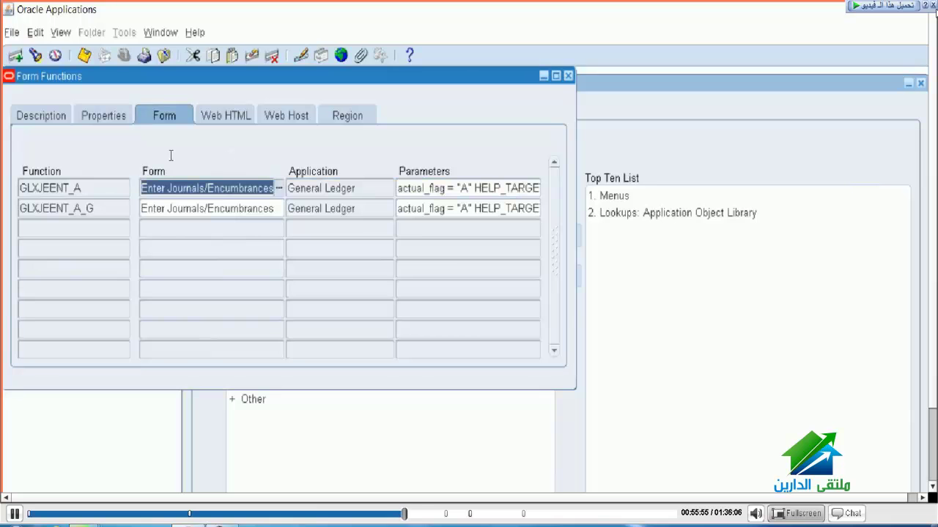
Step: Check GLXJEENT_A's form list, parameters and General Ledger application, then close Form Functions
{"action": "key", "text": "ctrl+l"}
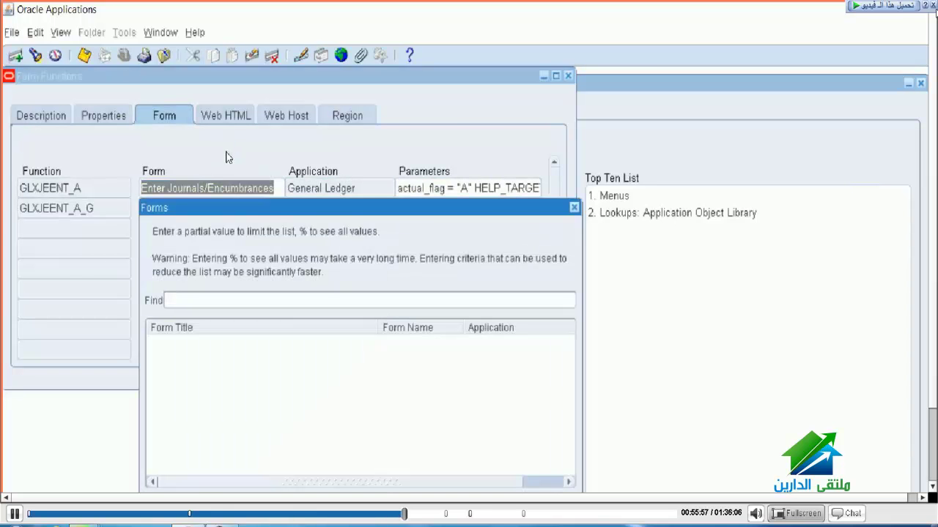
{"action": "key", "text": "Escape"}
{"action": "key", "text": "Tab"}
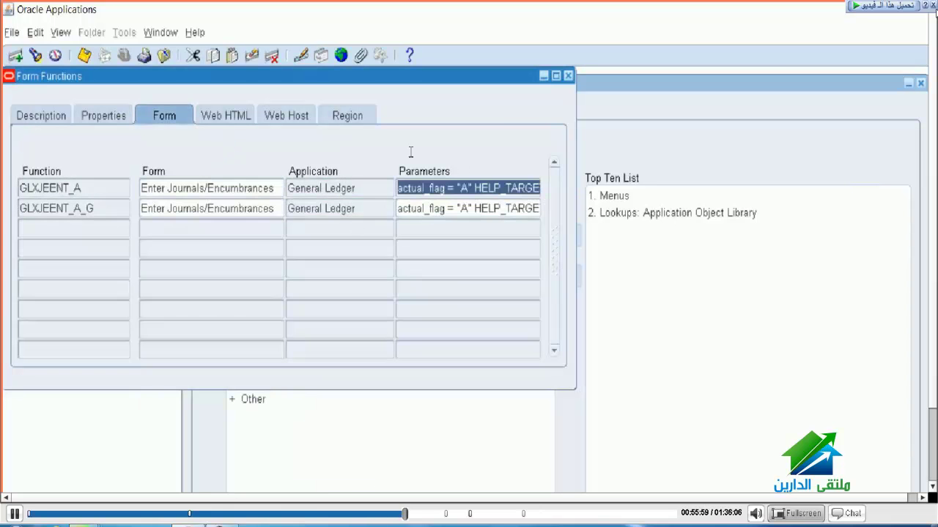
{"action": "key", "text": "shift+Tab"}
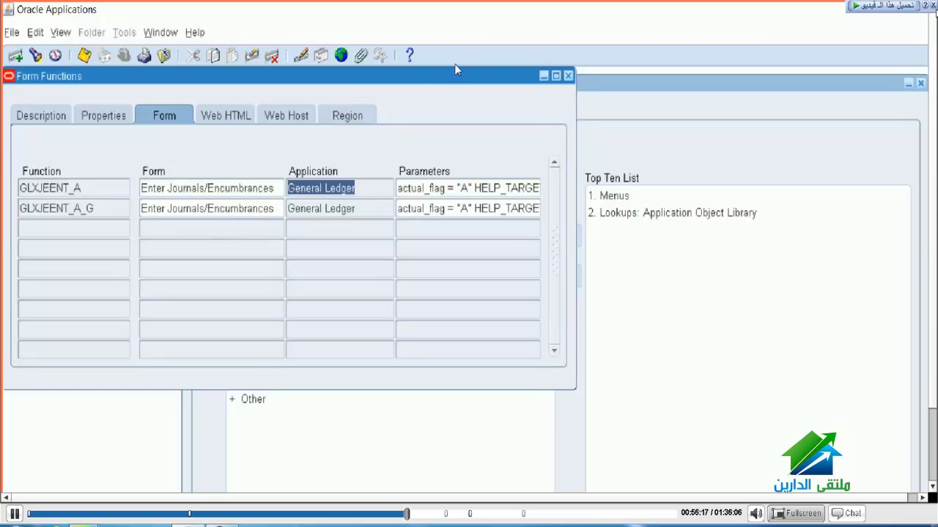
{"action": "key", "text": "F4"}
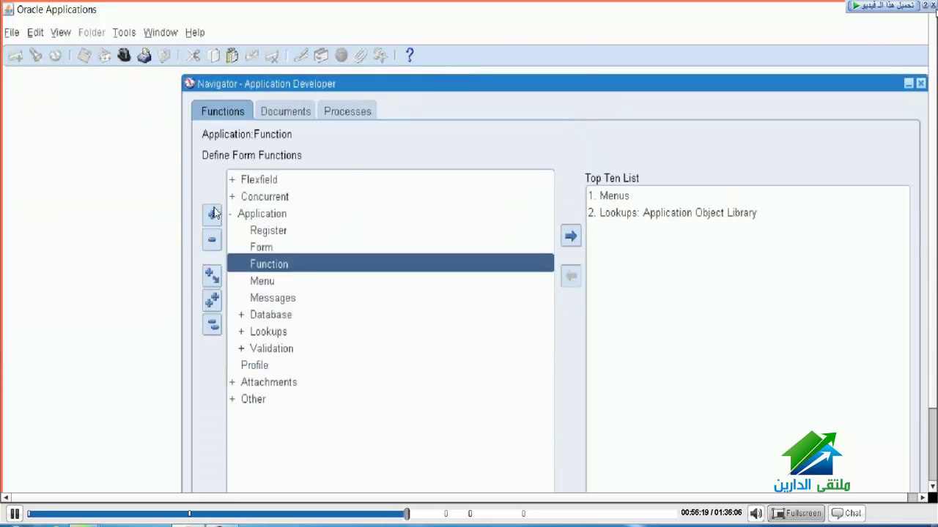
Step: Reopen Form Functions on a blank record and view its Form, Application and Parameters fields
{"action": "key", "text": "Return"}
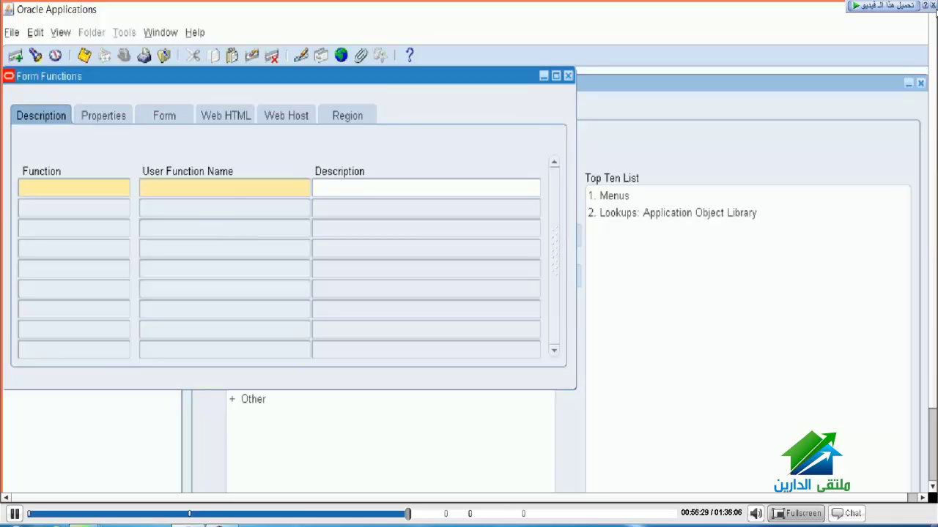
{"action": "left_click", "coordinate": [151, 114]}
Step: List all forms with '%' in the Form field's list of values and scroll to the last entry
{"action": "key", "text": "ctrl+l"}
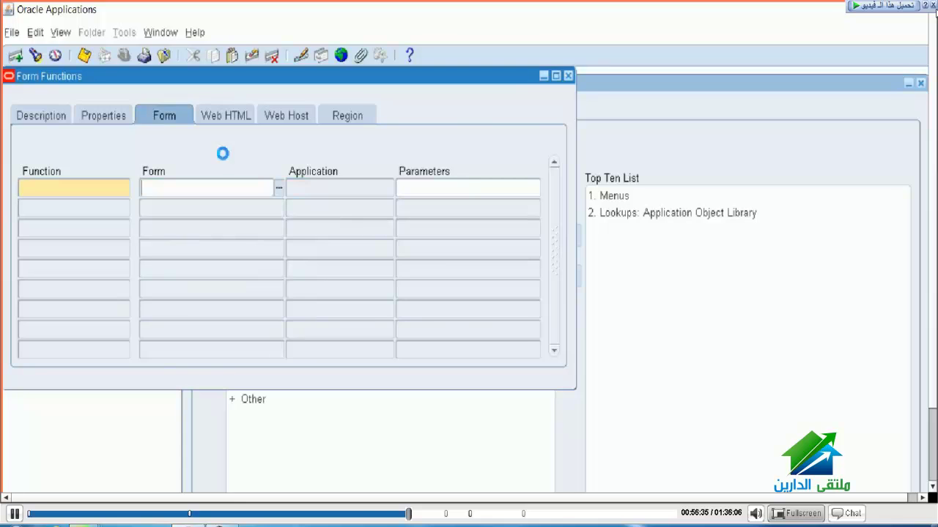
{"action": "type", "text": "%"}
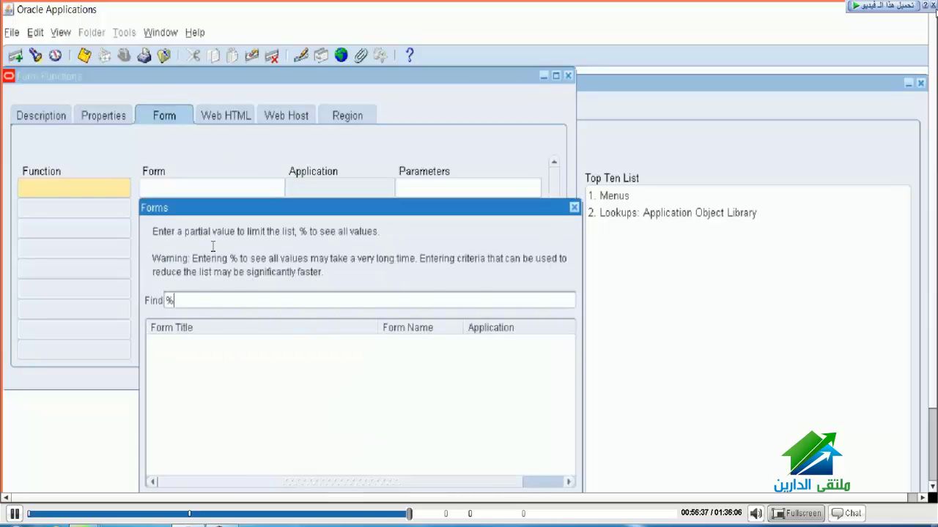
{"action": "key", "text": "Return"}
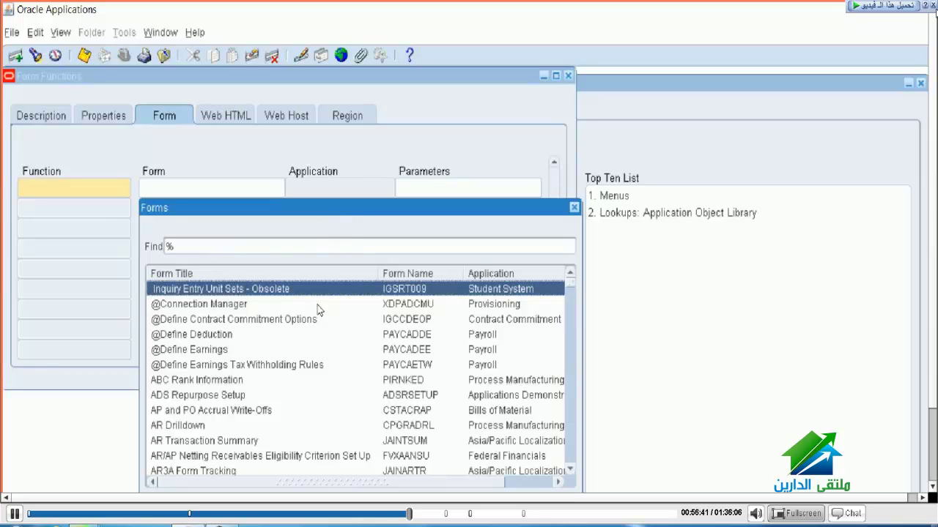
{"action": "scroll", "coordinate": [318, 315], "scroll_direction": "down", "scroll_amount": 4}
{"action": "scroll", "coordinate": [315, 332], "scroll_direction": "down", "scroll_amount": 5}
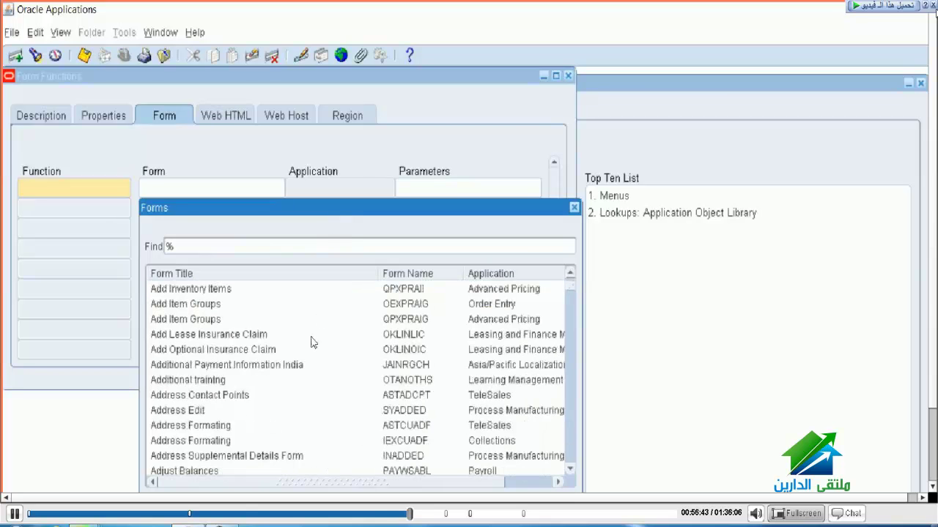
{"action": "scroll", "coordinate": [312, 342], "scroll_direction": "down", "scroll_amount": 12}
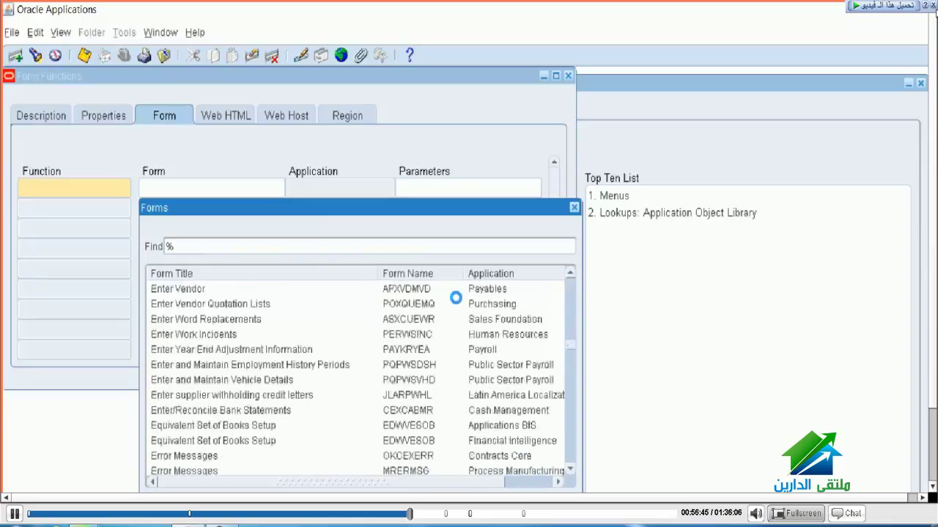
{"action": "scroll", "coordinate": [456, 298], "scroll_direction": "down", "scroll_amount": 10}
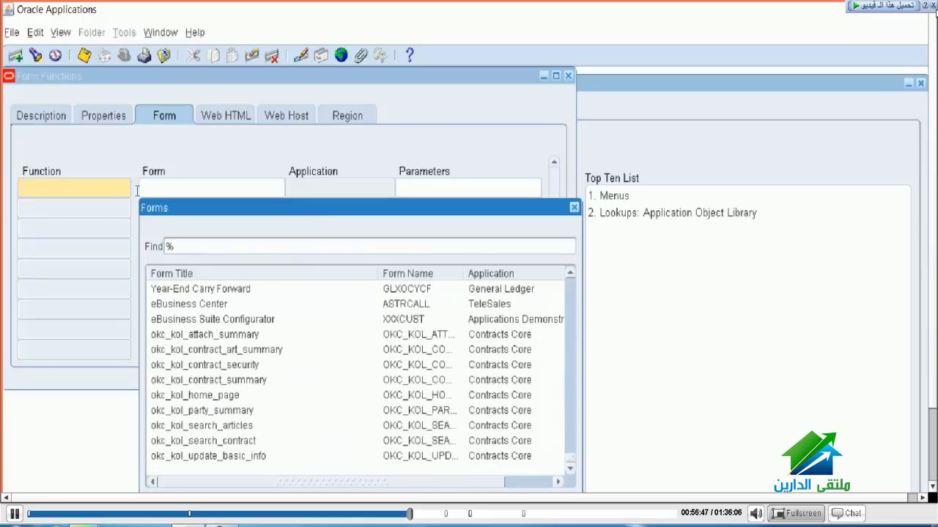
{"action": "key", "text": "Return"}
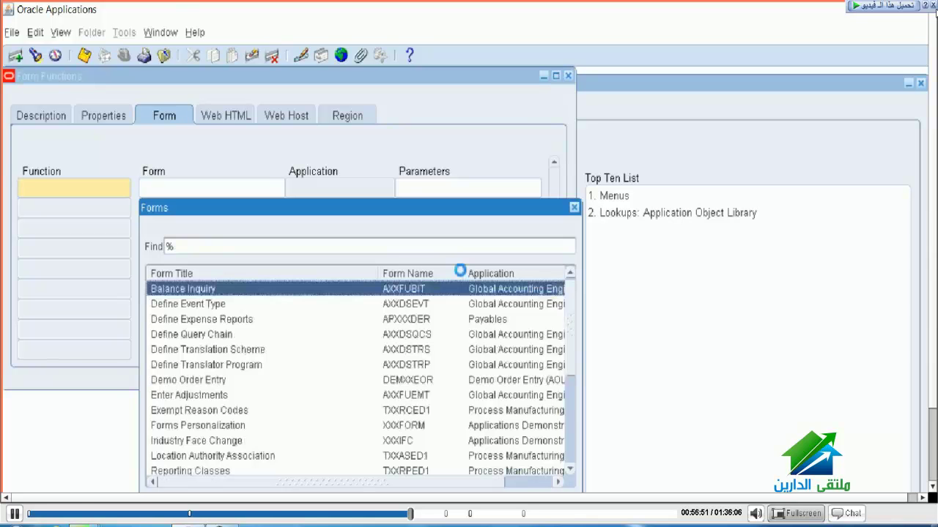
{"action": "key", "text": "Down"}
{"action": "key", "text": "Down"}
{"action": "key", "text": "Down"}
{"action": "key", "text": "Down"}
{"action": "key", "text": "Down"}
{"action": "key", "text": "Down"}
{"action": "key", "text": "Down"}
{"action": "key", "text": "Down"}
{"action": "key", "text": "Down"}
{"action": "key", "text": "Down"}
{"action": "key", "text": "Down"}
{"action": "key", "text": "Down"}
{"action": "key", "text": "Down"}
{"action": "key", "text": "Down"}
{"action": "key", "text": "Down"}
{"action": "key", "text": "Down"}
{"action": "key", "text": "Down"}
{"action": "key", "text": "Down"}
{"action": "key", "text": "Down"}
{"action": "key", "text": "Down"}
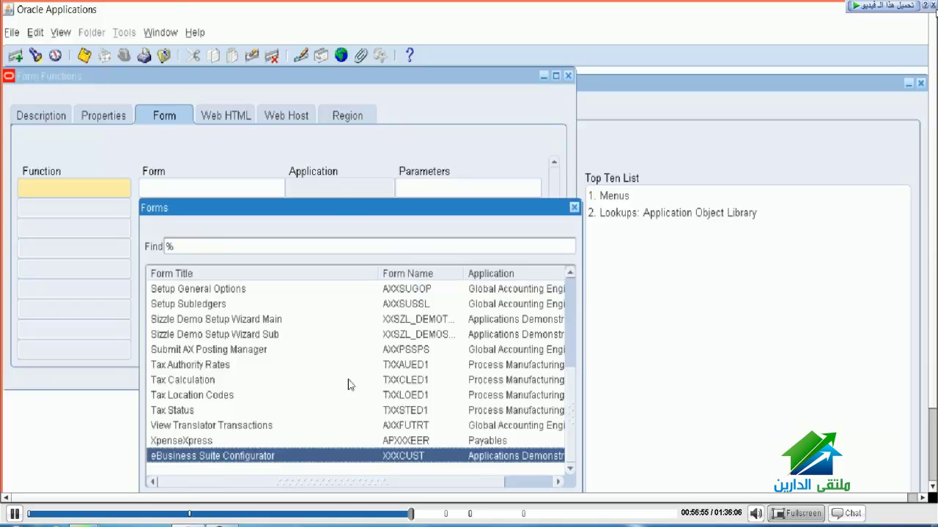
{"action": "scroll", "coordinate": [312, 374], "scroll_direction": "right", "scroll_amount": 3}
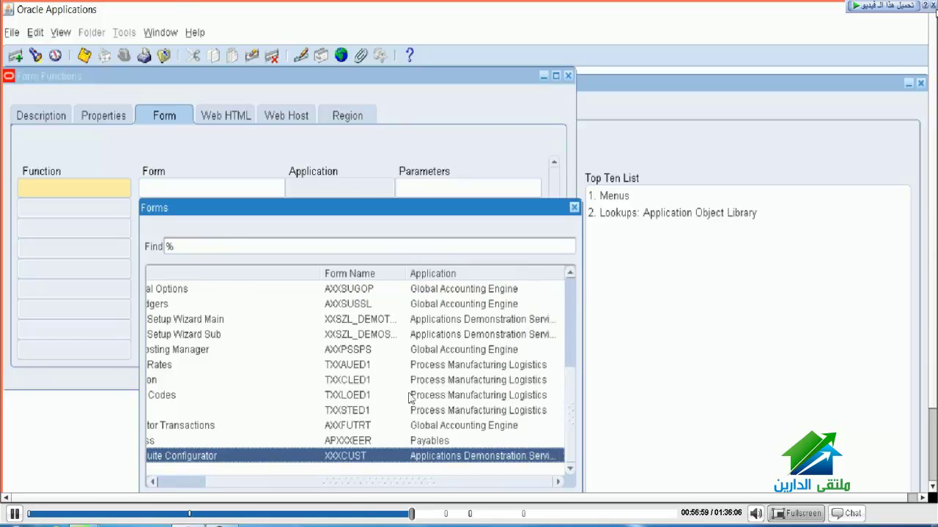
{"action": "scroll", "coordinate": [410, 397], "scroll_direction": "left", "scroll_amount": 3}
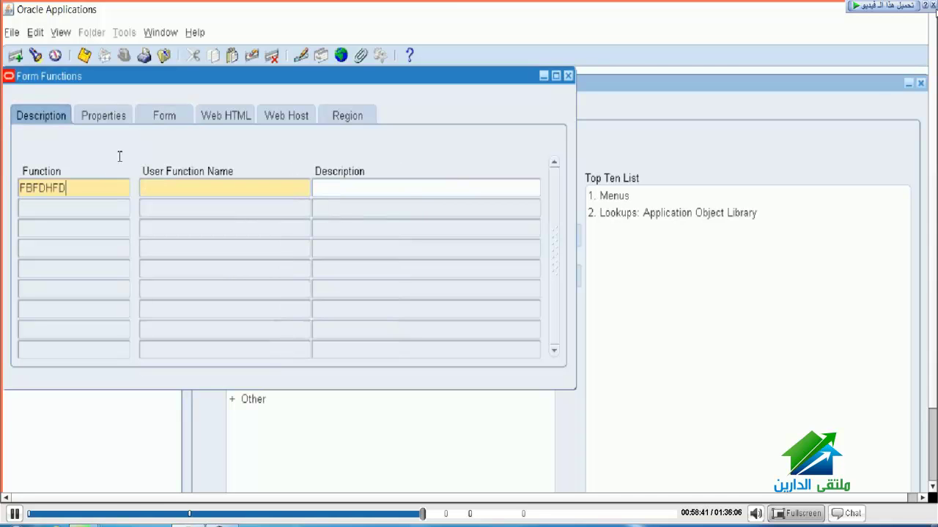
Step: Enter user function name GFHGFHGFHGF and description FGJGFJGFJ
{"action": "key", "text": "Tab"}
{"action": "type", "text": "GFHGFHGFHGF"}
{"action": "key", "text": "Tab"}
{"action": "type", "text": "FGJGFJ"}
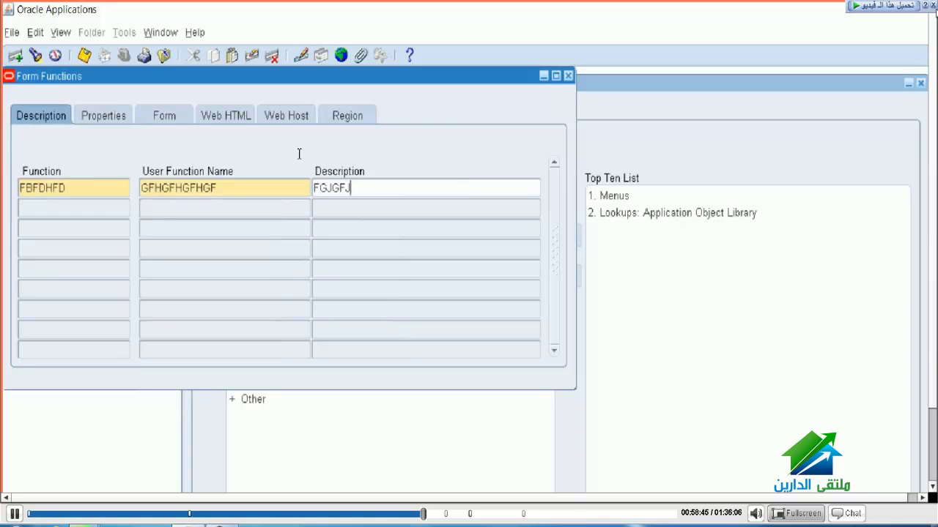
{"action": "type", "text": "GFJ"}
{"action": "key", "text": "shift+Home"}
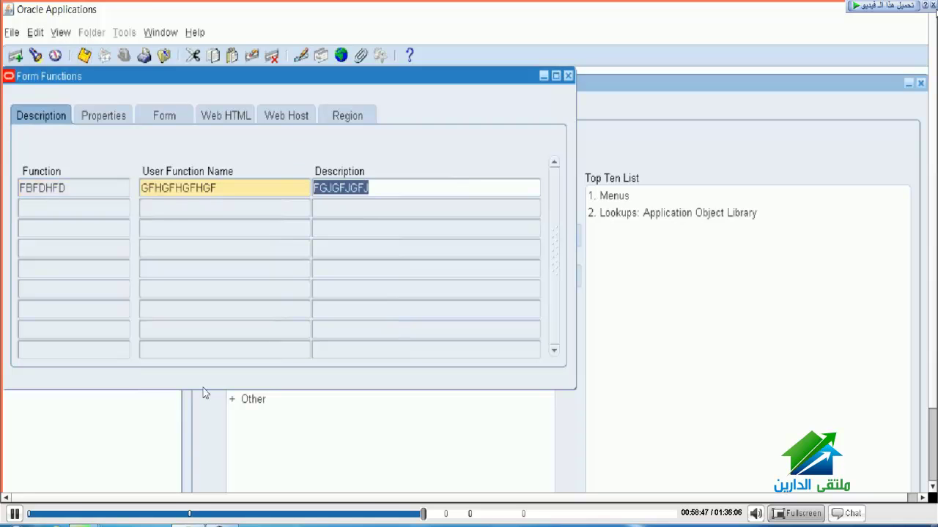
{"action": "key", "text": "shift+Tab"}
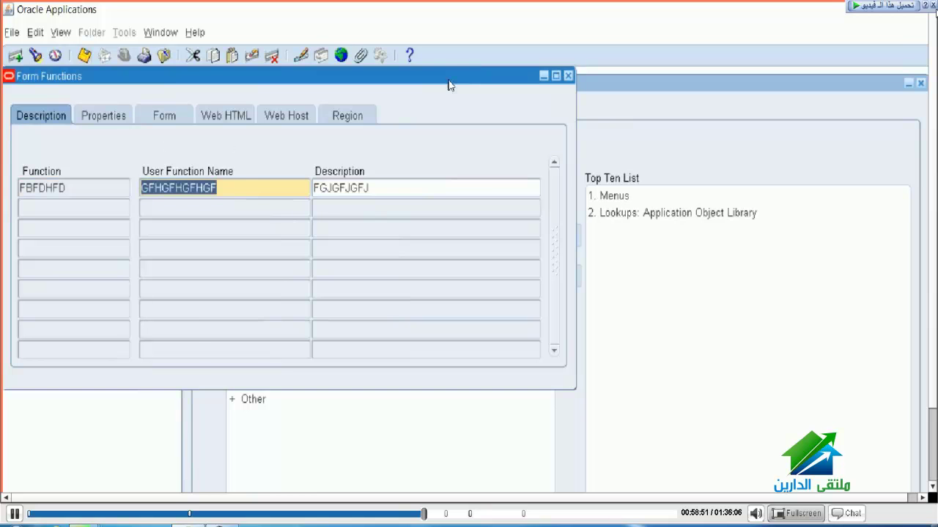
Step: Close Form Functions and note GFHGFHGFHGF beside Enter Journals in Notepad++
{"action": "left_click", "coordinate": [567, 75]}
{"action": "key", "text": "alt+Tab"}
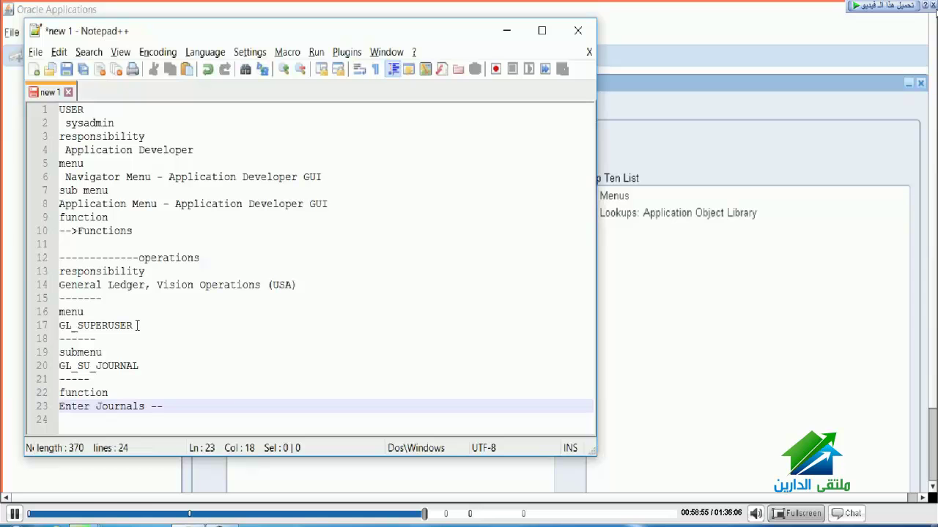
{"action": "type", "text": "GFHGFHGFHGF"}
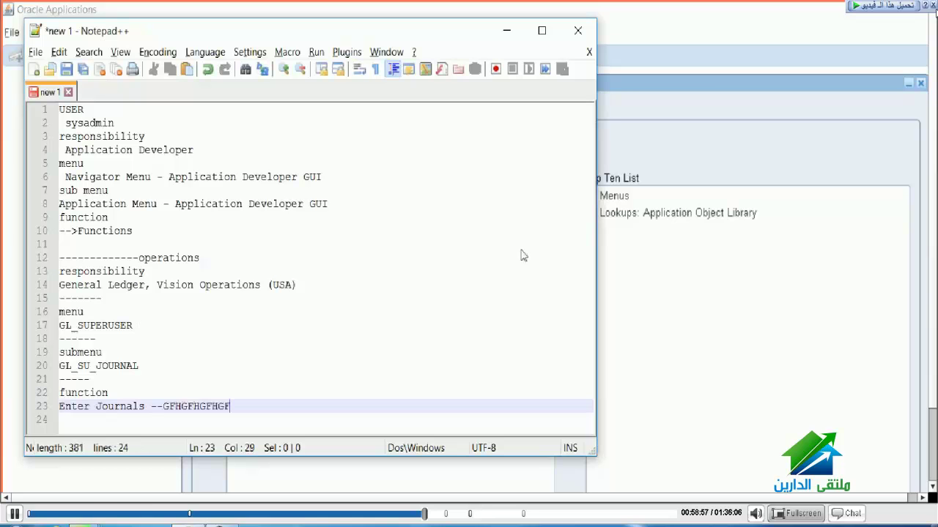
{"action": "key", "text": "alt+Tab"}
Step: Open the Menus form and copy the GL_SU_JOURNAL menu name from the notes
{"action": "key", "text": "1"}
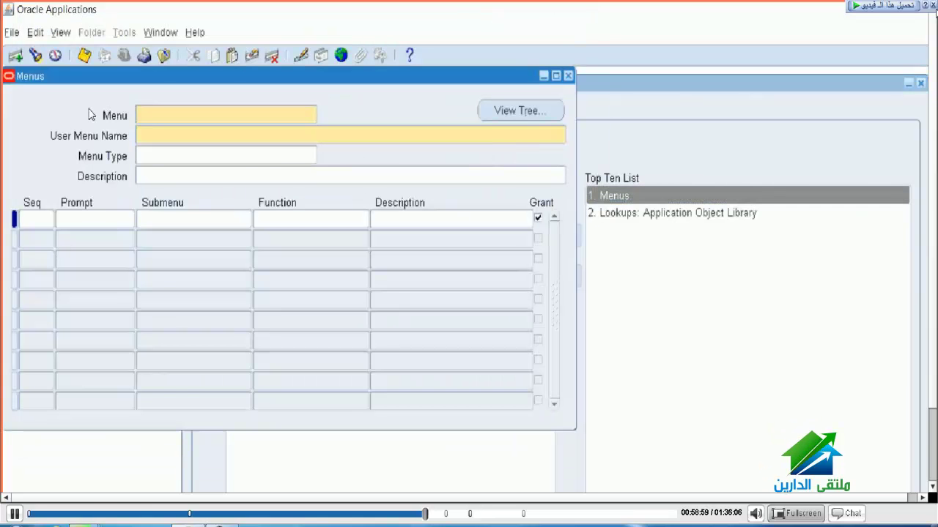
{"action": "key", "text": "alt+Tab"}
{"action": "left_click_drag", "start_coordinate": [145, 406], "coordinate": [58, 406]}
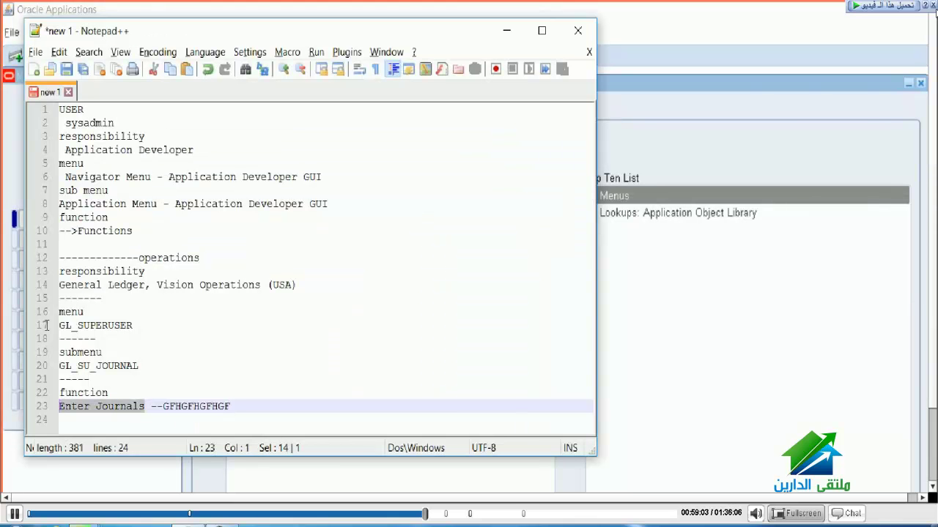
{"action": "left_click_drag", "start_coordinate": [138, 366], "coordinate": [58, 365]}
{"action": "key", "text": "ctrl+c"}
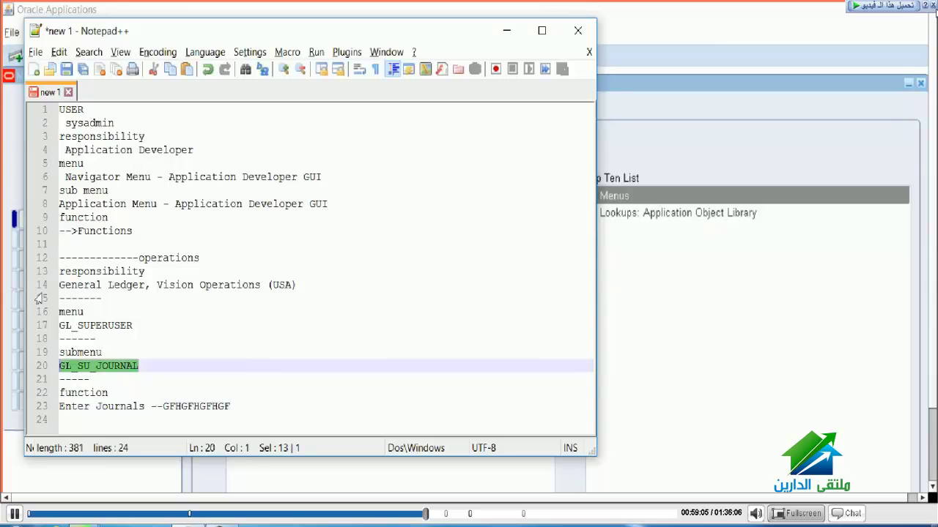
{"action": "key", "text": "alt+Tab"}
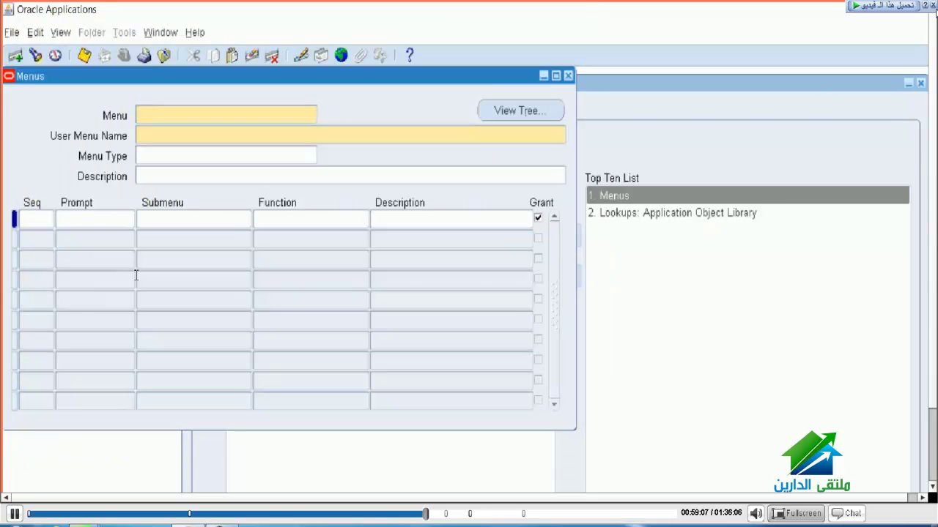
Step: Query the GL_SU_JOURNAL menu and add a blank entry row after its last entries
{"action": "key", "text": "F11"}
{"action": "key", "text": "Tab"}
{"action": "key", "text": "ctrl+v"}
{"action": "key", "text": "ctrl+F11"}
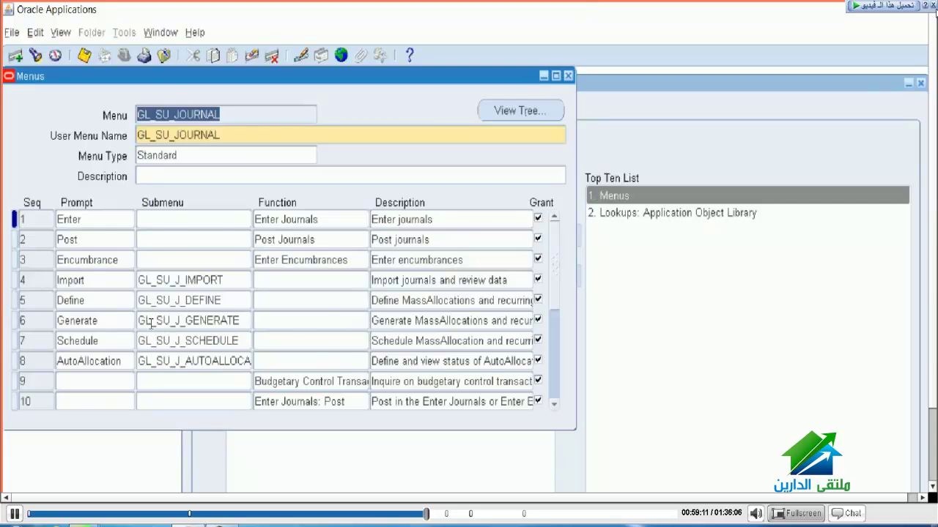
{"action": "key", "text": "ctrl+Page_Down"}
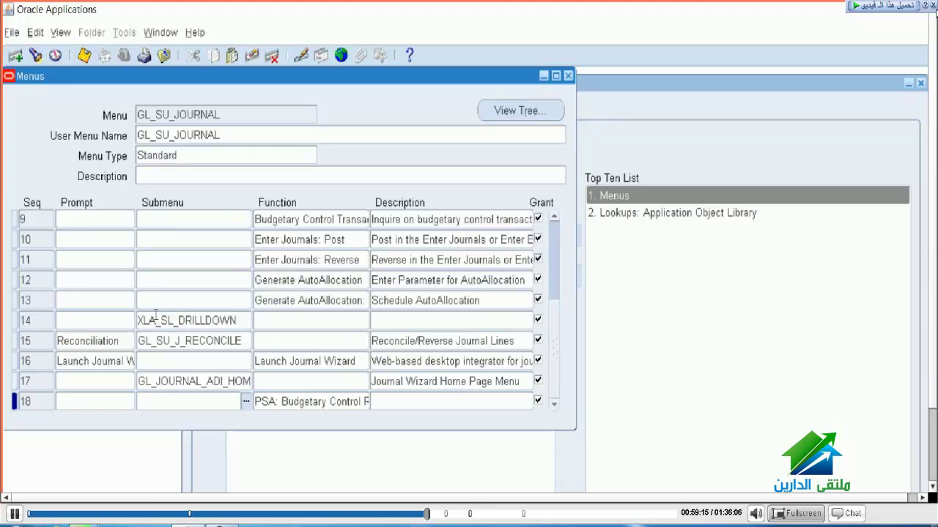
{"action": "left_click", "coordinate": [14, 55]}
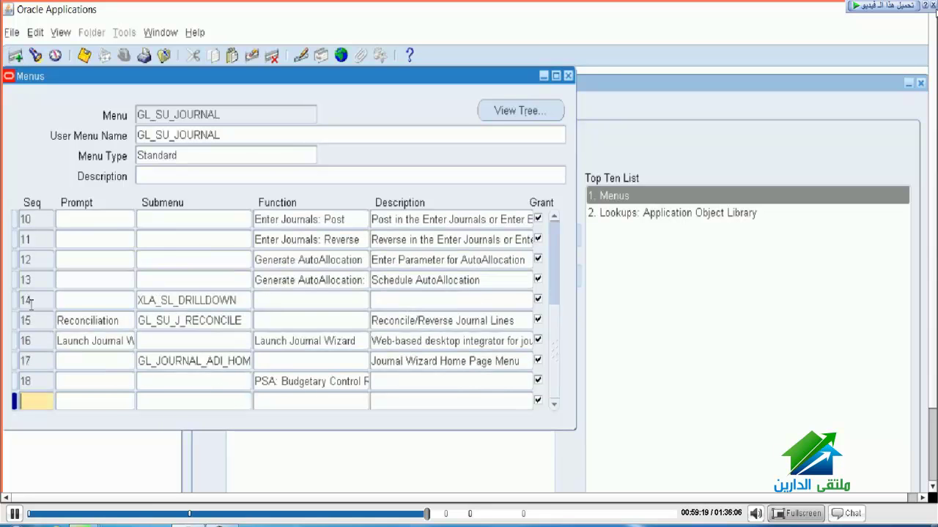
Step: Give the new entry sequence 20 and copy the GFHGFHGFHGF function code from the notes
{"action": "type", "text": "20"}
{"action": "key", "text": "Tab"}
{"action": "key", "text": "Tab"}
{"action": "key", "text": "Tab"}
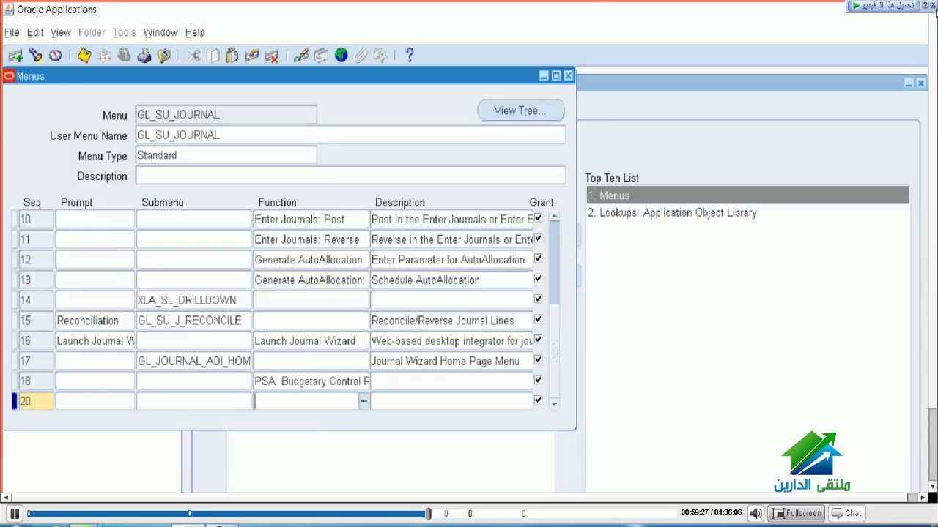
{"action": "key", "text": "alt+Tab"}
{"action": "key", "text": "Down"}
{"action": "key", "text": "Down"}
{"action": "key", "text": "Down"}
{"action": "key", "text": "End"}
{"action": "key", "text": "shift+Left"}
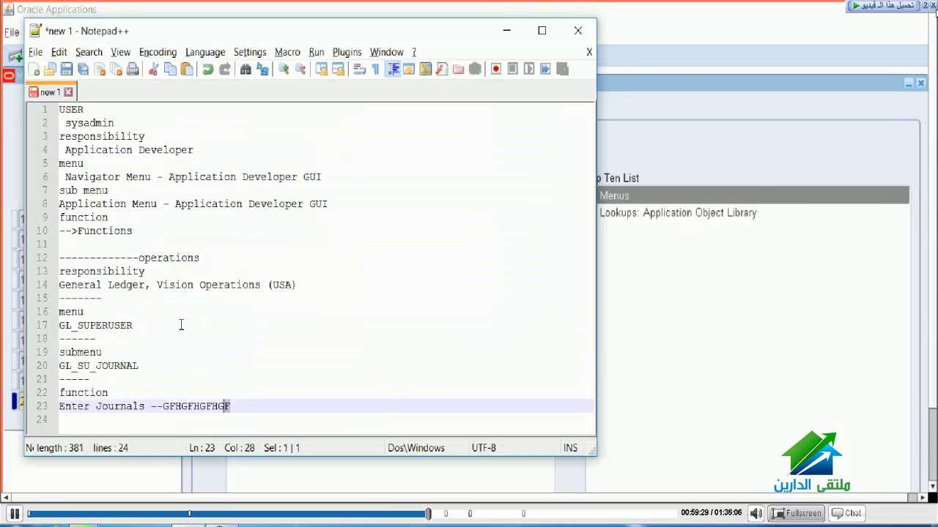
{"action": "key", "text": "shift+Left"}
{"action": "key", "text": "shift+Left"}
{"action": "key", "text": "shift+Left"}
{"action": "key", "text": "shift+Left"}
{"action": "key", "text": "shift+Left"}
{"action": "key", "text": "shift+Left"}
{"action": "key", "text": "shift+Left"}
{"action": "key", "text": "shift+Left"}
{"action": "key", "text": "shift+Left"}
{"action": "key", "text": "shift+Left"}
{"action": "key", "text": "ctrl+c"}
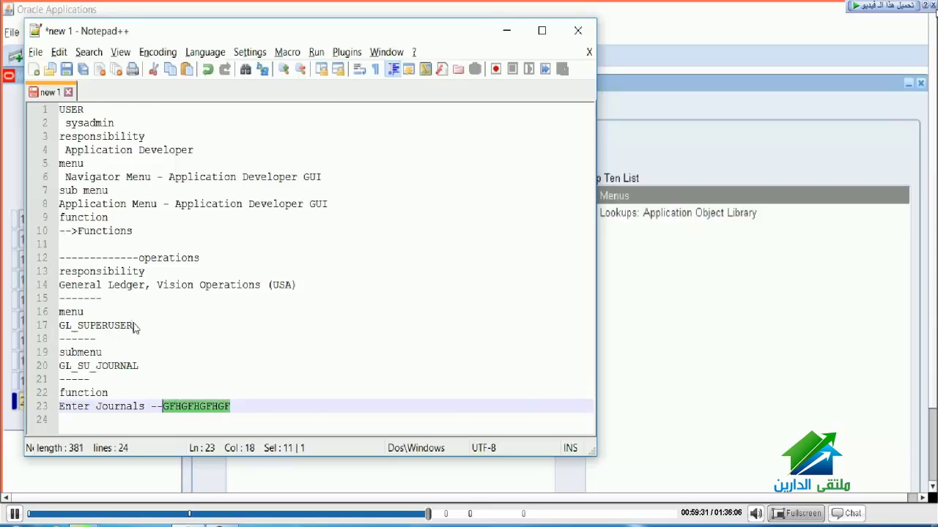
Step: Paste GFHGFHGFHGF as the entry's function and type FFFFFFFFF as its description
{"action": "key", "text": "alt+Tab"}
{"action": "key", "text": "ctrl+v"}
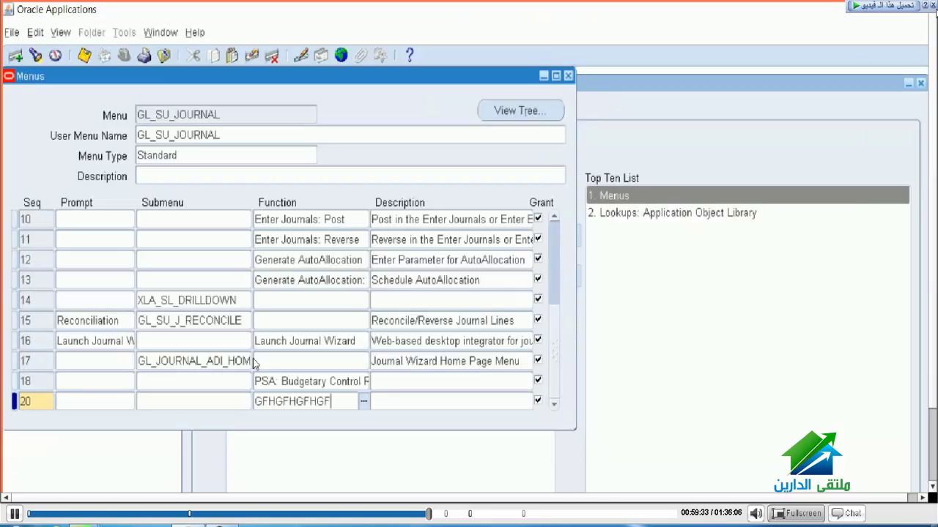
{"action": "key", "text": "Tab"}
{"action": "type", "text": "FFFFFFF"}
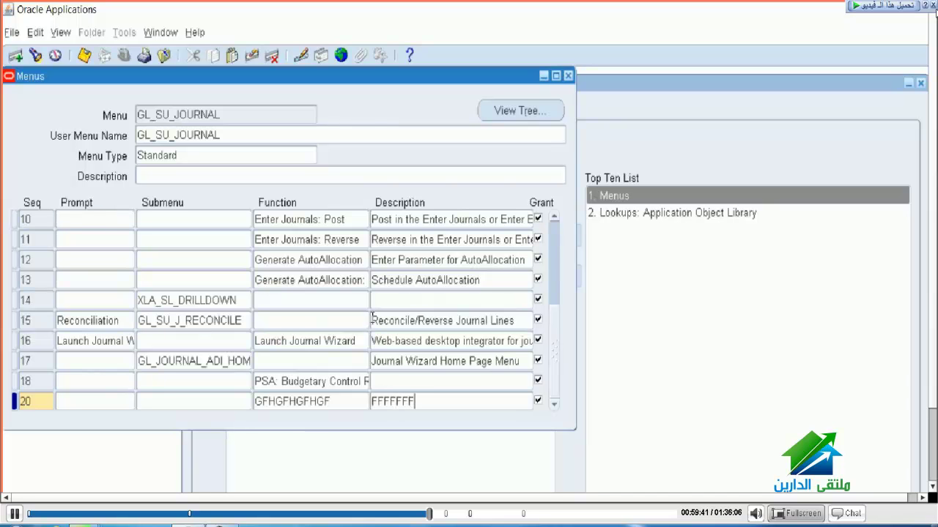
{"action": "type", "text": "FF"}
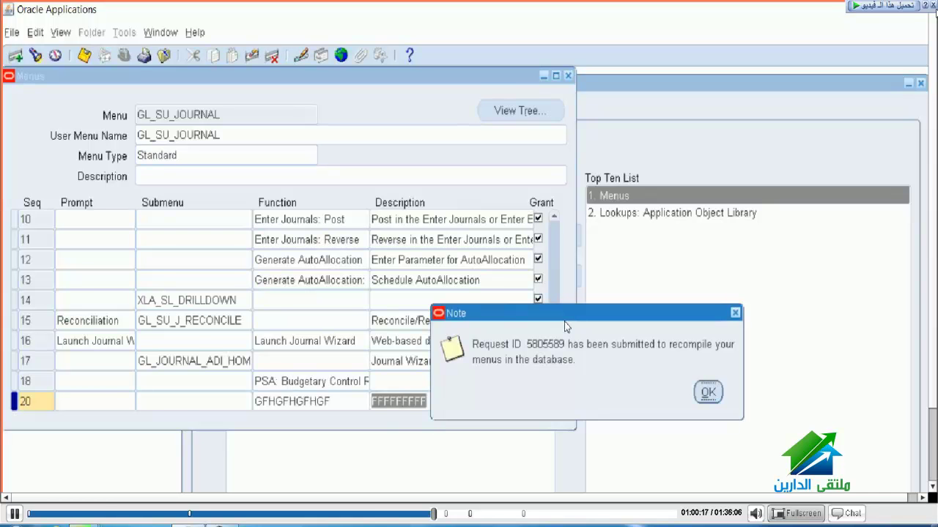
Step: Acknowledge the menu recompile note and return to the menu header fields
{"action": "key", "text": "Return"}
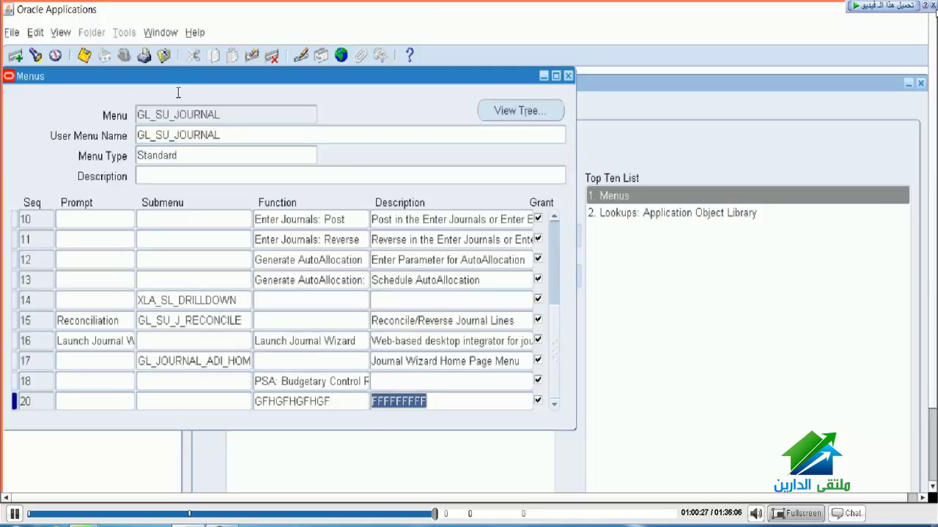
{"action": "key", "text": "shift+Page_Up"}
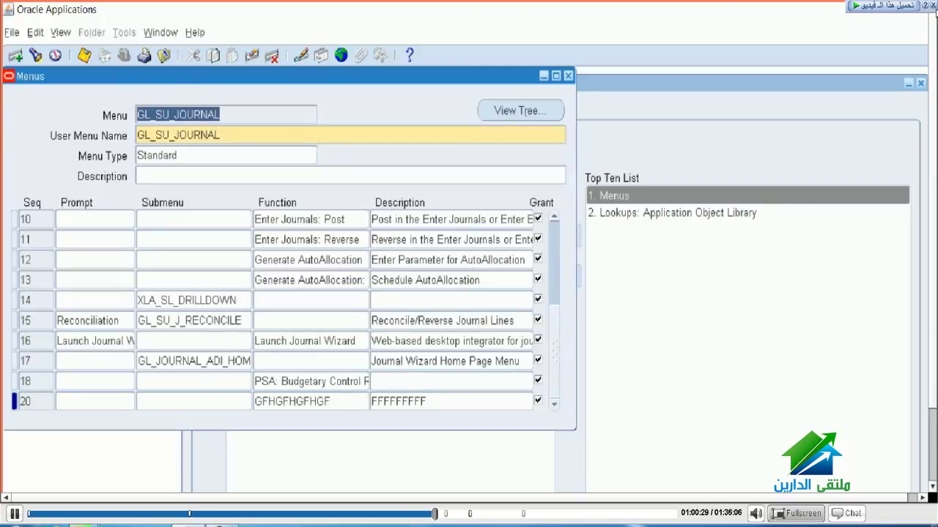
Step: Select GL_SUPERUSER, then the General Ledger, Vision Operations (USA) responsibility line in the notes
{"action": "key", "text": "alt+Tab"}
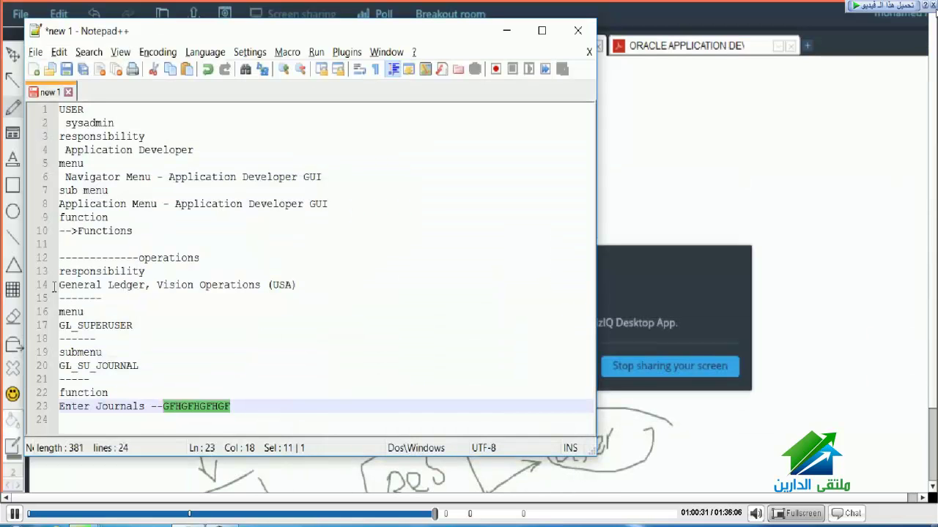
{"action": "key", "text": "Up"}
{"action": "key", "text": "Up"}
{"action": "key", "text": "Up"}
{"action": "key", "text": "Up"}
{"action": "key", "text": "Up"}
{"action": "key", "text": "Up"}
{"action": "key", "text": "shift+Left"}
{"action": "key", "text": "shift+Left"}
{"action": "key", "text": "shift+Left"}
{"action": "key", "text": "shift+Left"}
{"action": "key", "text": "shift+Left"}
{"action": "key", "text": "shift+Left"}
{"action": "key", "text": "shift+Left"}
{"action": "key", "text": "shift+Left"}
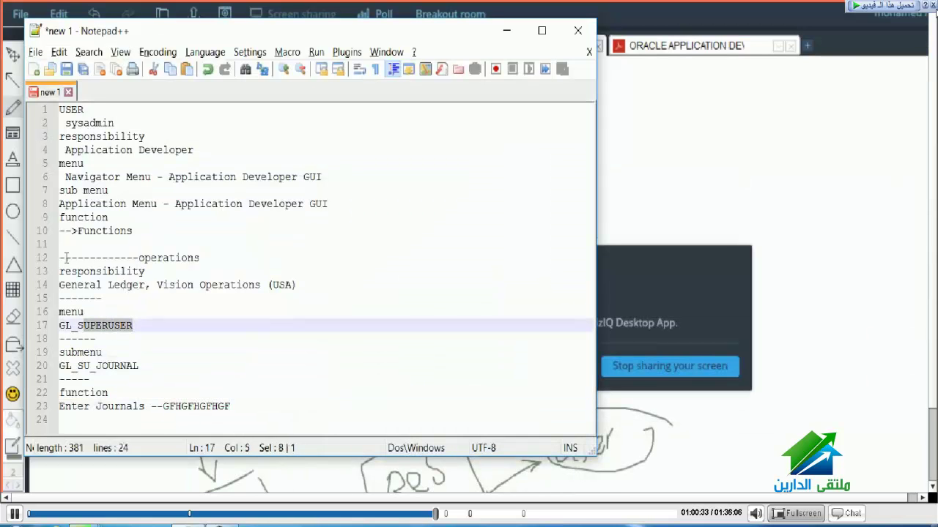
{"action": "key", "text": "shift+Home"}
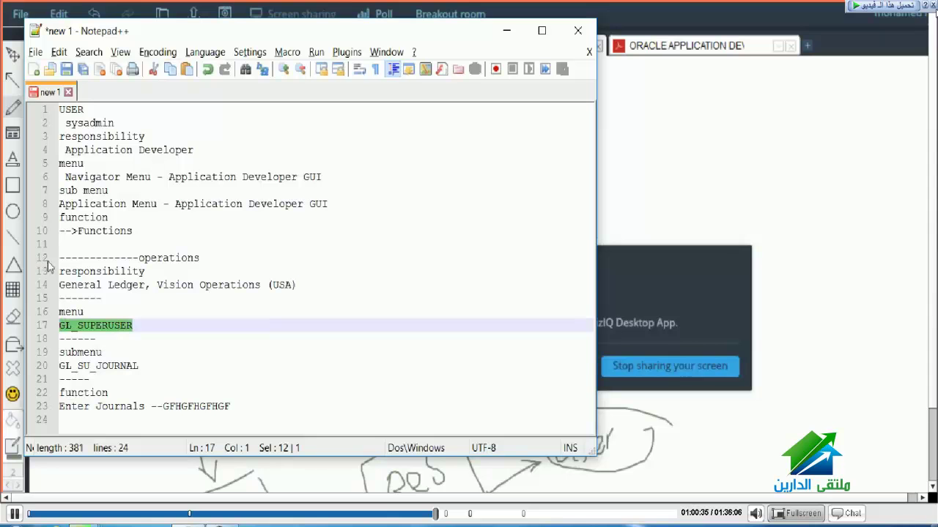
{"action": "key", "text": "Up"}
{"action": "key", "text": "Up"}
{"action": "key", "text": "Up"}
{"action": "key", "text": "End"}
{"action": "key", "text": "ctrl+shift+Left"}
{"action": "key", "text": "ctrl+shift+Left"}
{"action": "key", "text": "ctrl+shift+Left"}
{"action": "key", "text": "ctrl+shift+Left"}
{"action": "key", "text": "shift+Home"}
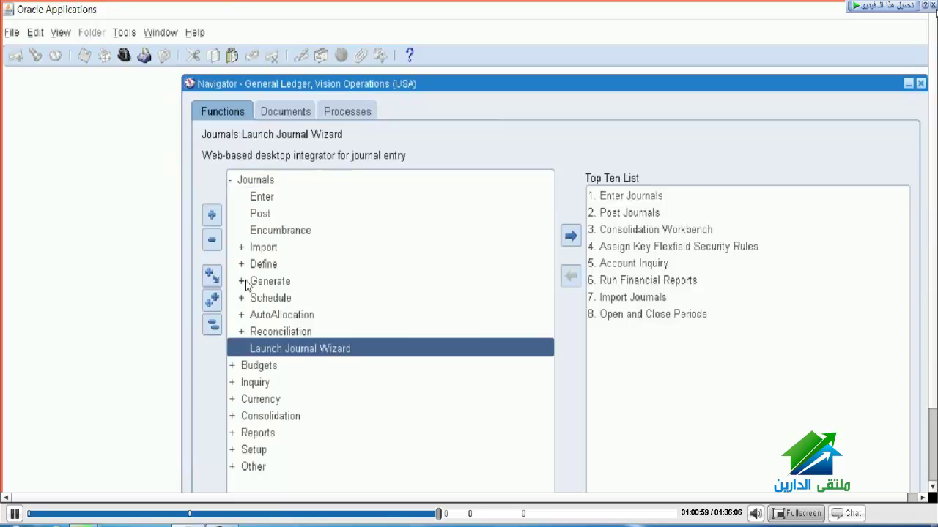
{"action": "left_click", "coordinate": [243, 281]}
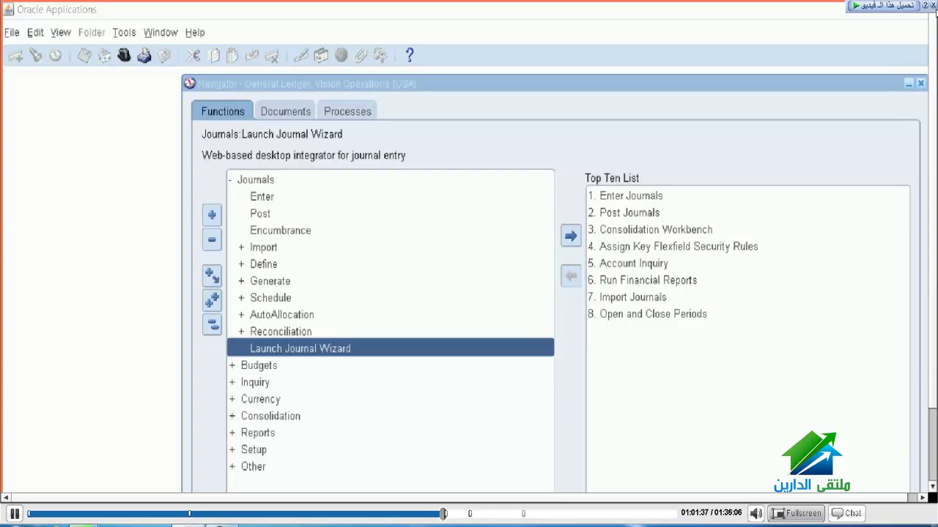
{"action": "key", "text": "space"}
{"action": "key", "text": "space"}
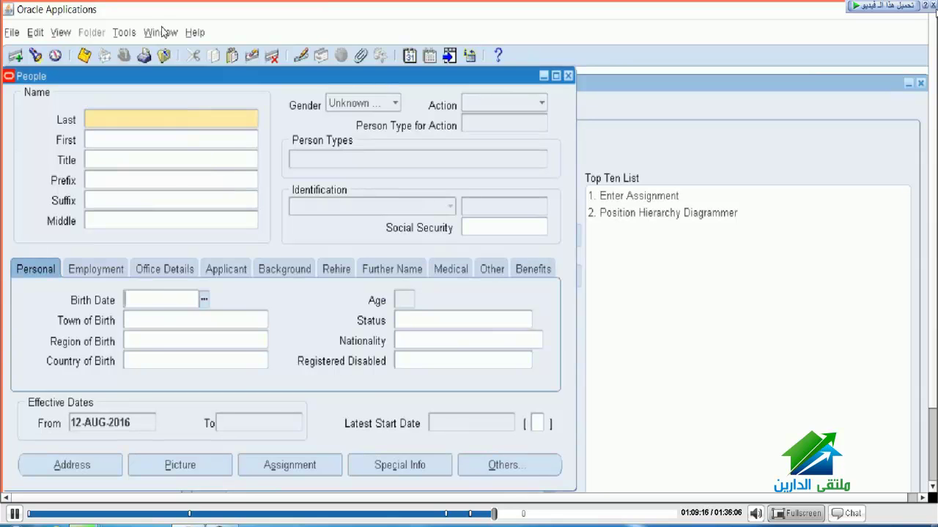
Step: Open the Help menu on the blank People form
{"action": "left_click", "coordinate": [195, 32]}
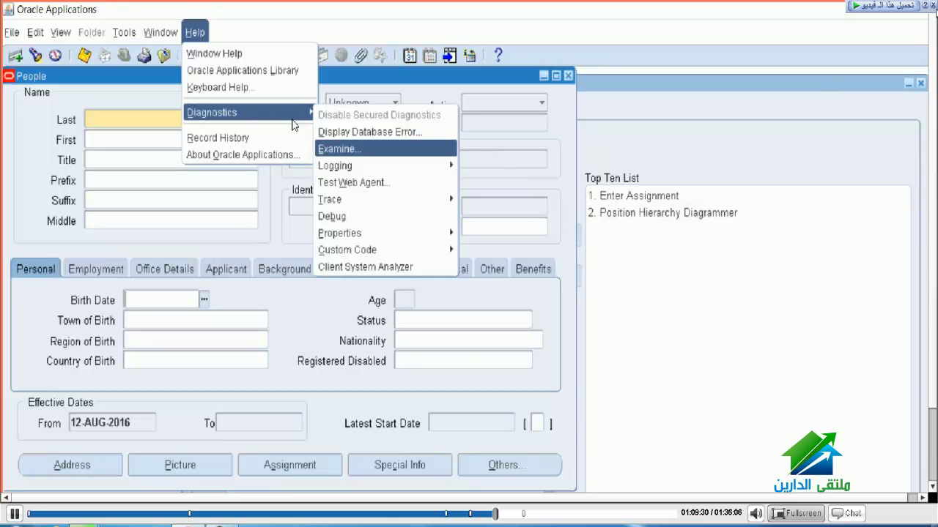
Step: Choose Help > Diagnostics > Examine to bring up the Enable Diagnostics password prompt
{"action": "left_click", "coordinate": [337, 148]}
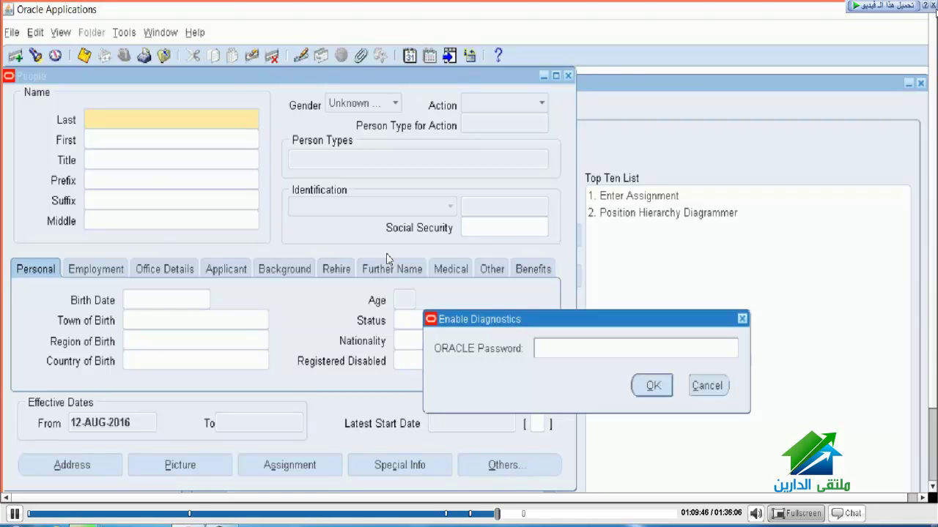
Step: Enter the ORACLE password, retry Examine after the incorrect-password error, and enable diagnostics
{"action": "type", "text": "apps"}
{"action": "key", "text": "Return"}
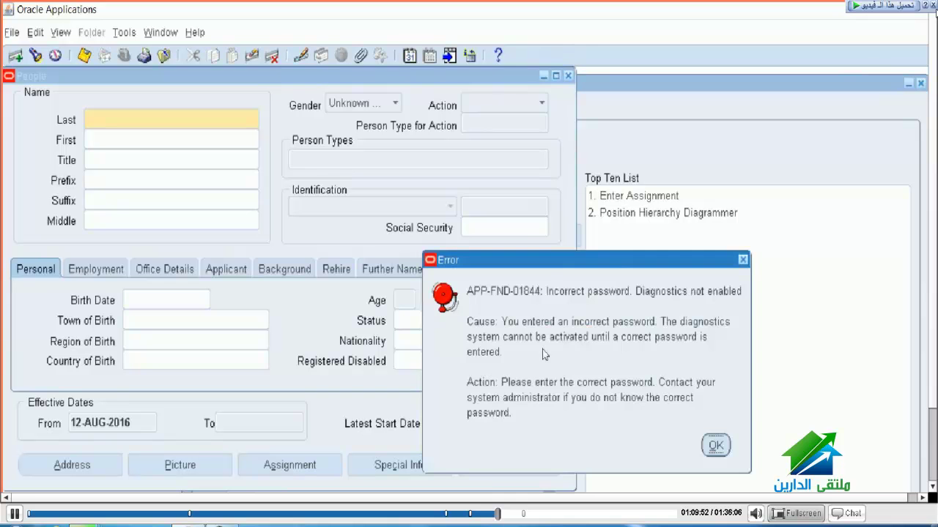
{"action": "key", "text": "Return"}
{"action": "key", "text": "Return"}
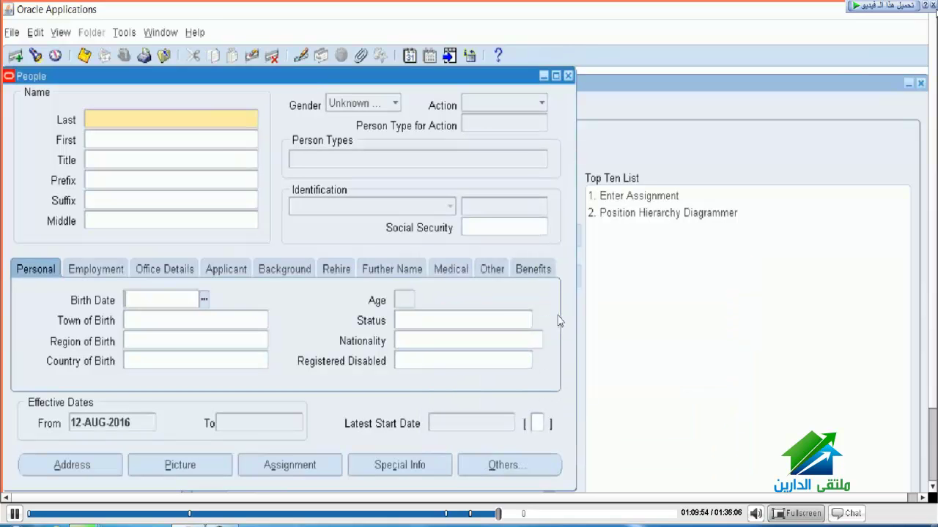
{"action": "left_click", "coordinate": [195, 32]}
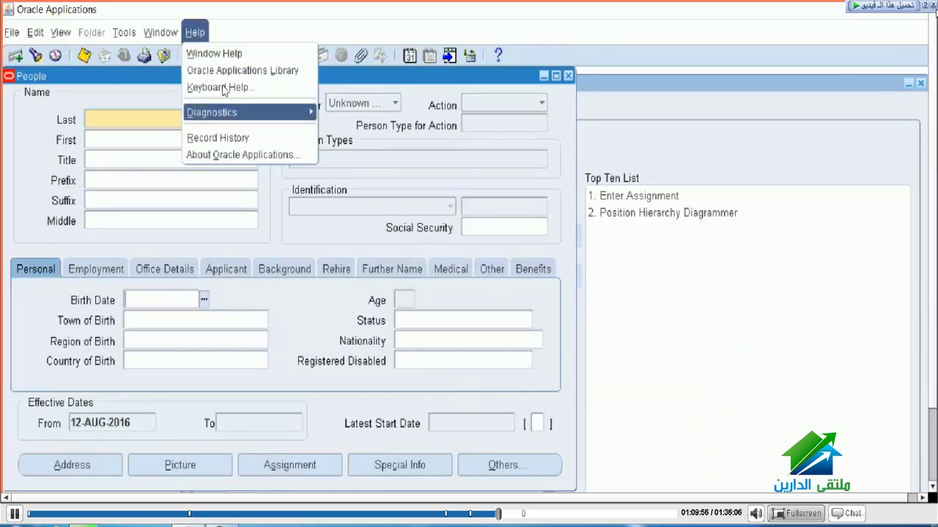
{"action": "mouse_move", "coordinate": [224, 112]}
{"action": "left_click", "coordinate": [335, 132]}
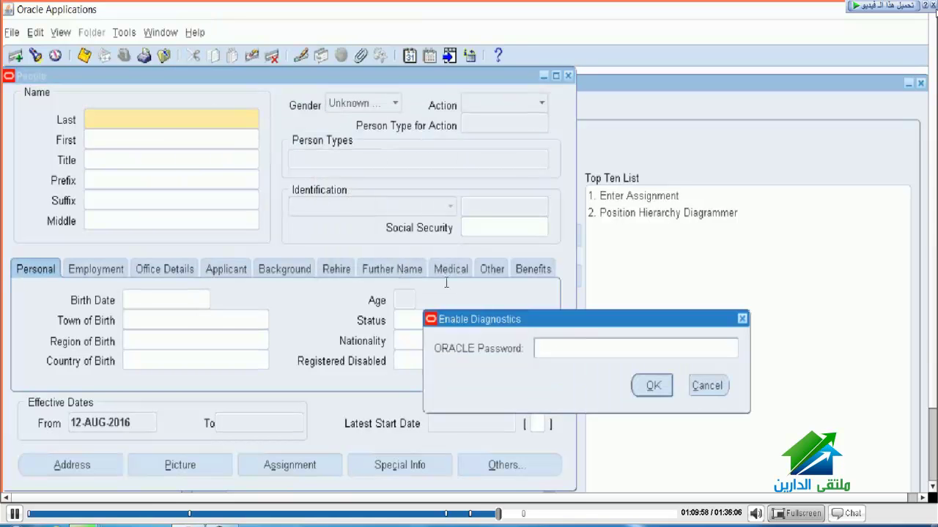
{"action": "type", "text": "a"}
{"action": "type", "text": "***"}
{"action": "key", "text": "Return"}
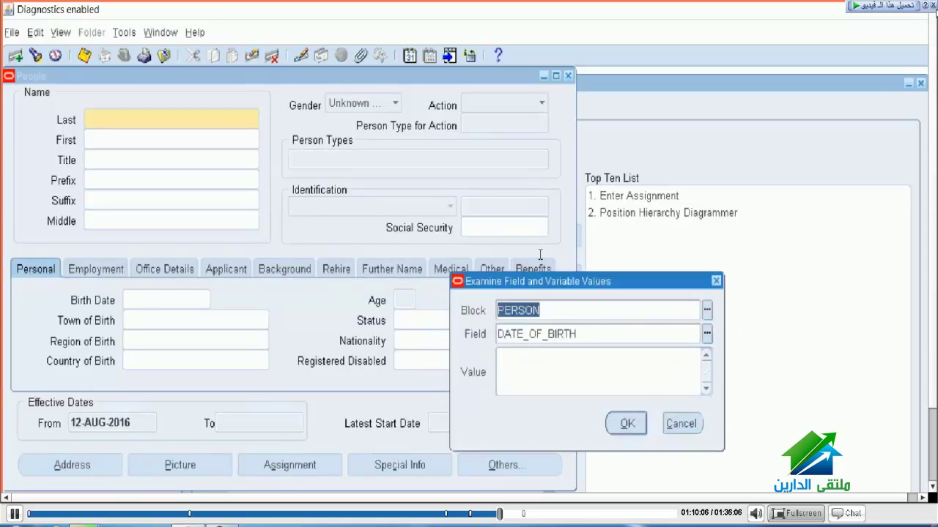
Step: Set Examine's block to $DESCRIPTIVE_FLEXFIELD$ and field to PERSON.DF, then highlight its value
{"action": "key", "text": "ctrl+l"}
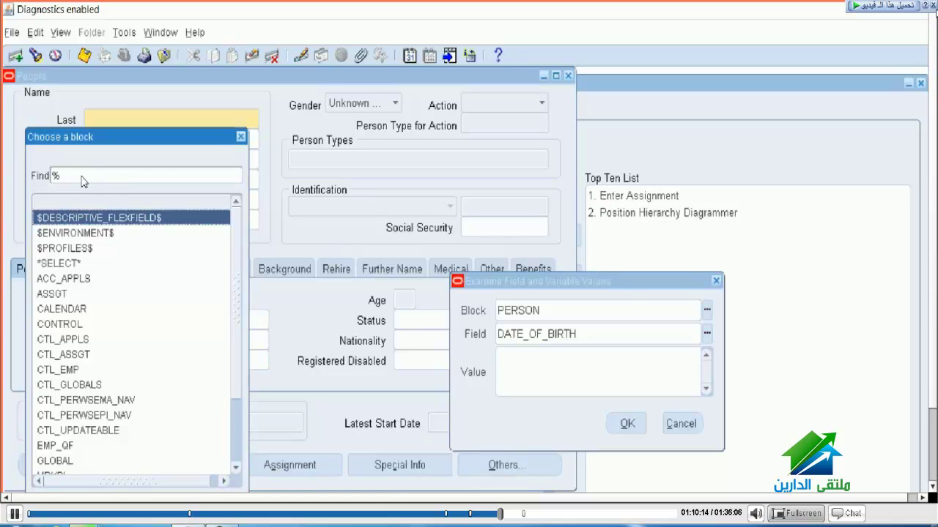
{"action": "key", "text": "Return"}
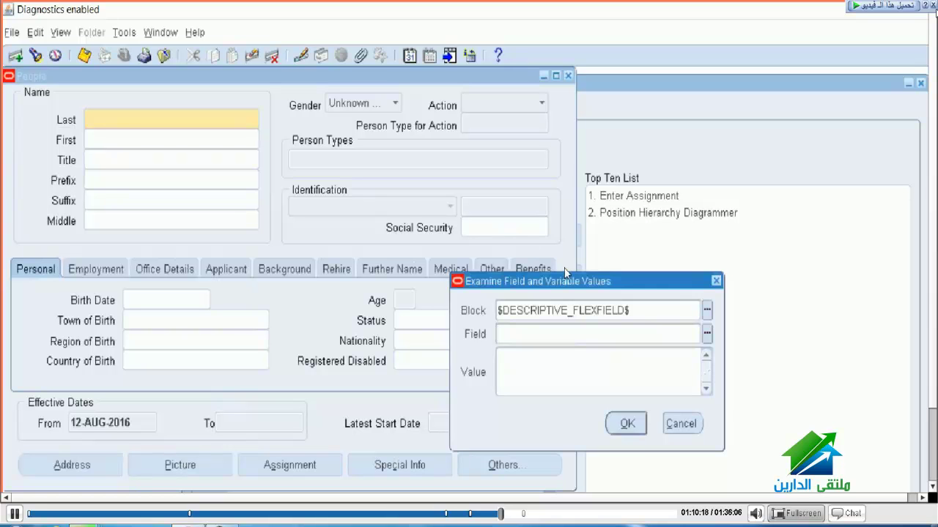
{"action": "left_click", "coordinate": [707, 334]}
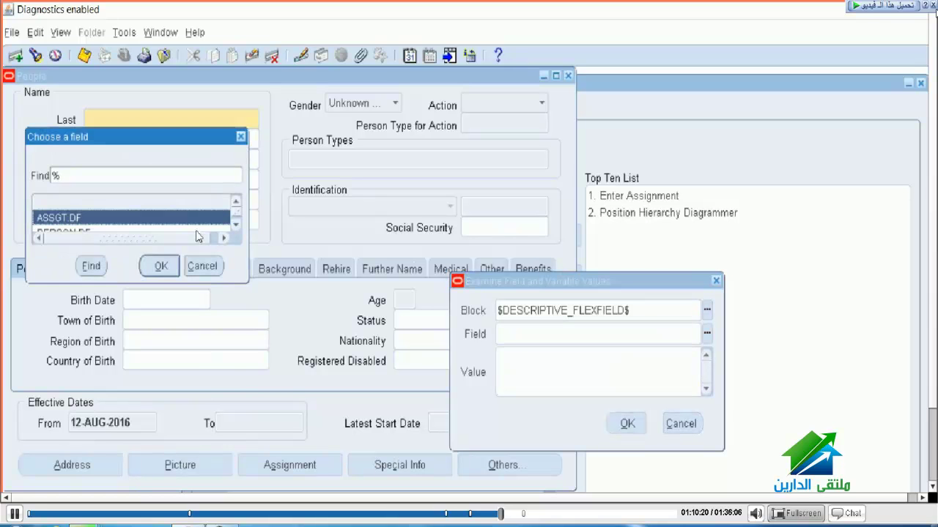
{"action": "left_click_drag", "start_coordinate": [196, 228], "coordinate": [286, 454]}
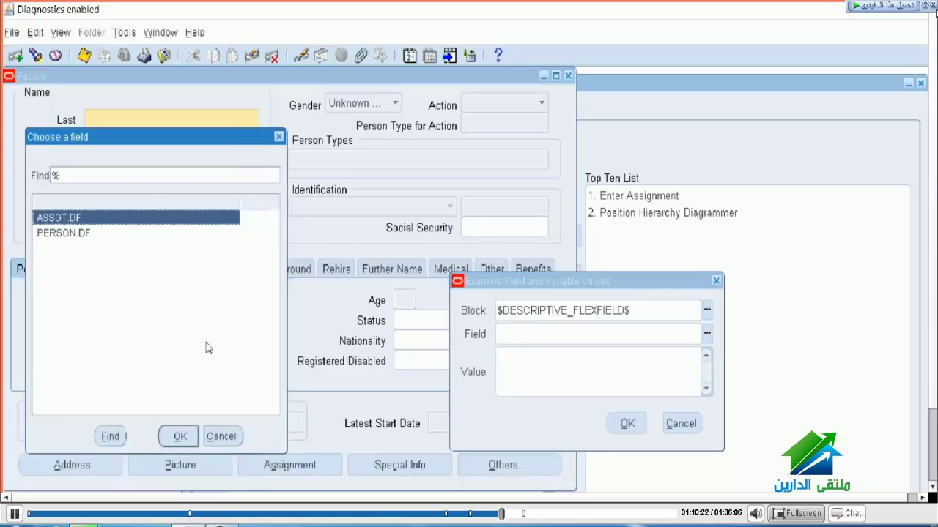
{"action": "key", "text": "Down"}
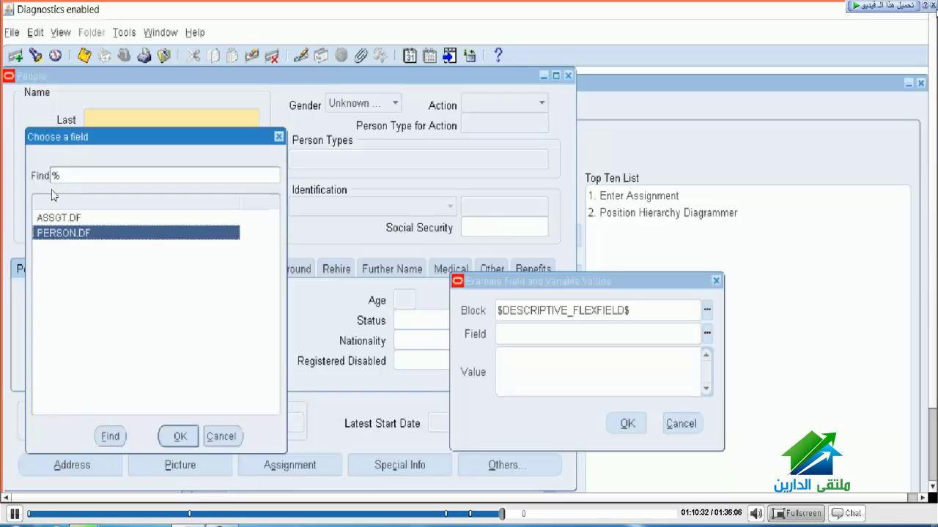
{"action": "key", "text": "Return"}
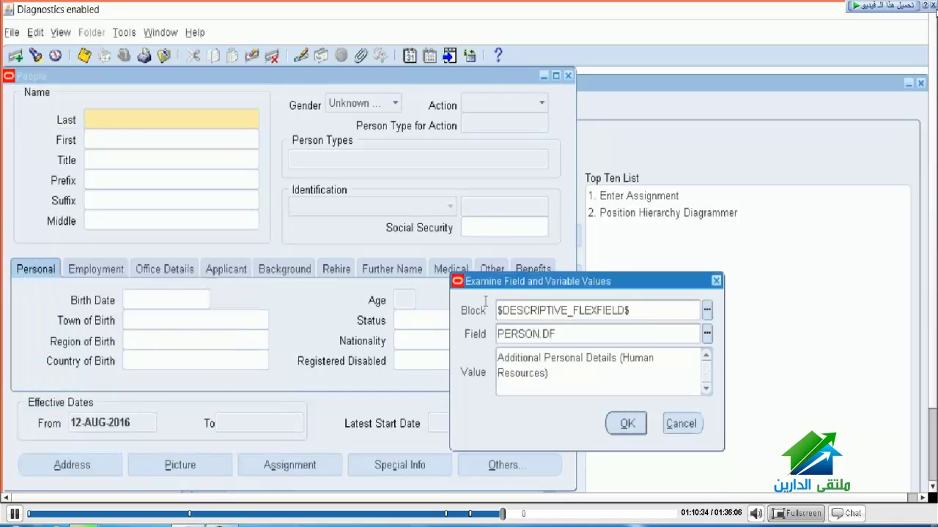
{"action": "left_click_drag", "start_coordinate": [618, 358], "coordinate": [396, 285]}
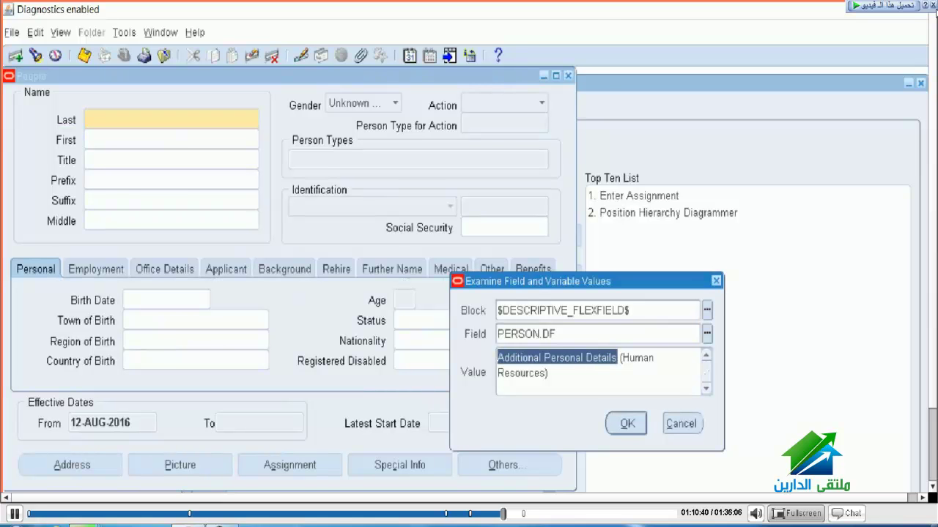
{"action": "key", "text": "alt+Tab"}
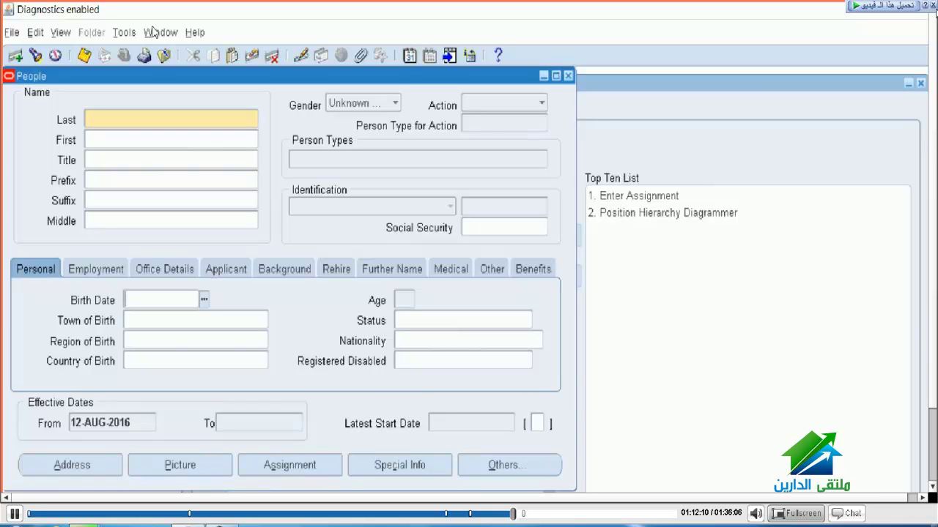
Step: Browse the Help > Diagnostics options, then close the menu without choosing anything
{"action": "key", "text": "alt+h"}
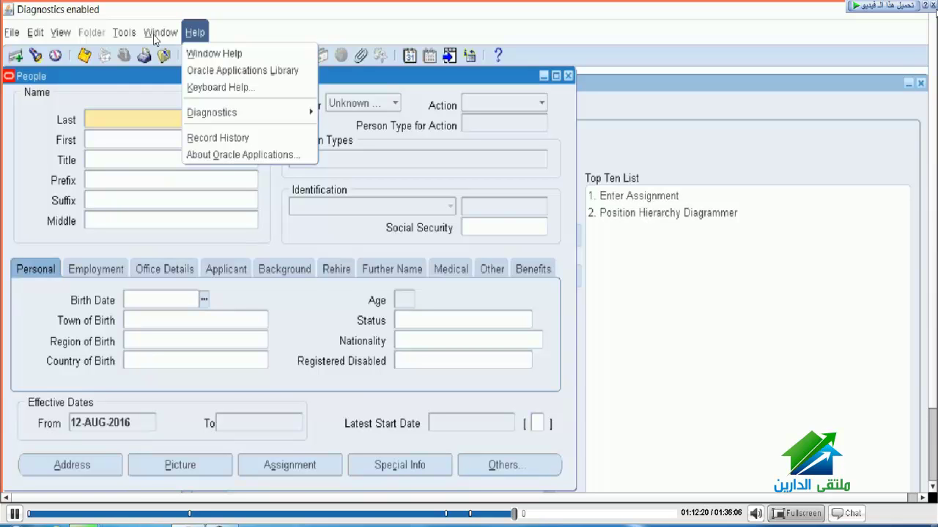
{"action": "key", "text": "Down"}
{"action": "key", "text": "Down"}
{"action": "key", "text": "Down"}
{"action": "key", "text": "Right"}
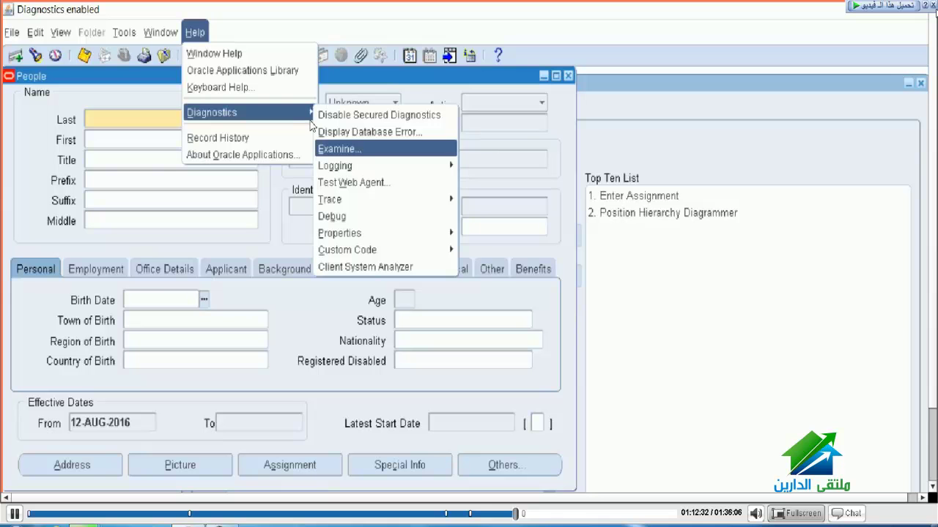
{"action": "left_click", "coordinate": [99, 95]}
Step: From the Last name field, open Help > Diagnostics > Examine to inspect the PERSON block field
{"action": "left_click", "coordinate": [95, 114]}
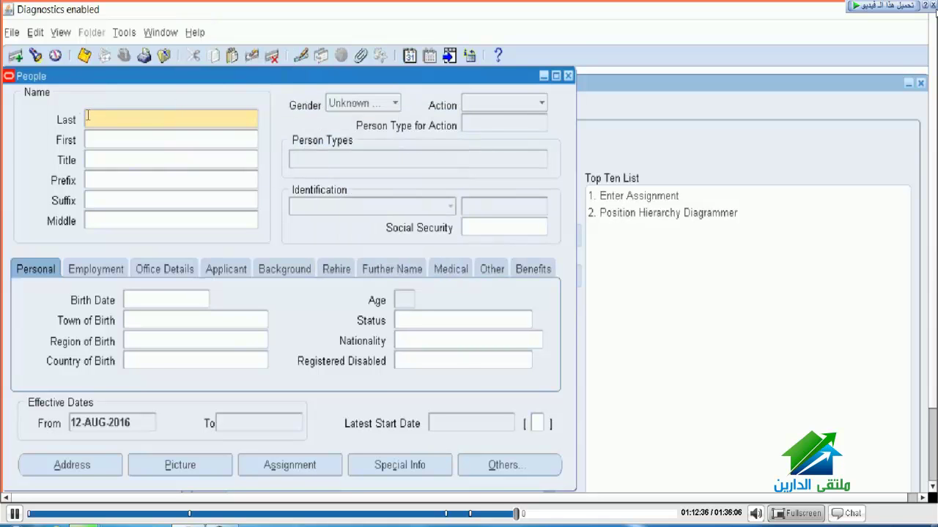
{"action": "left_click", "coordinate": [194, 32]}
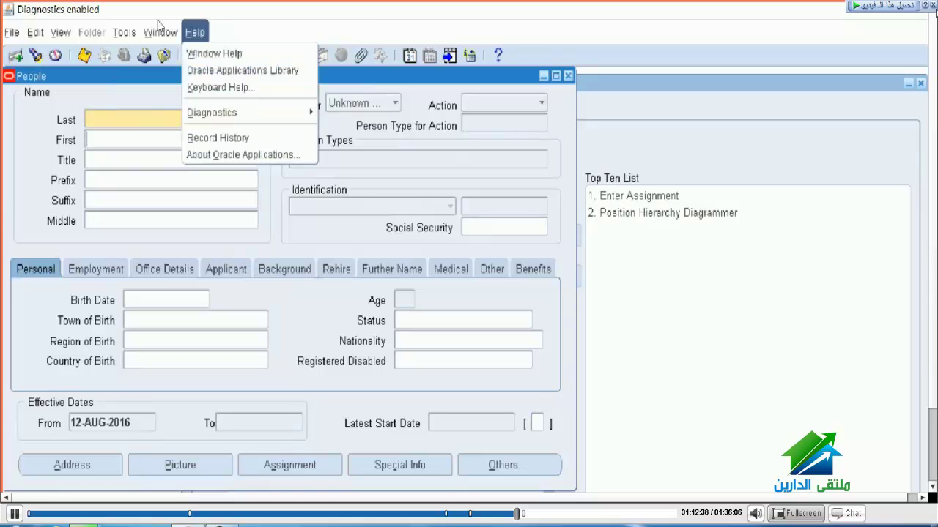
{"action": "mouse_move", "coordinate": [256, 111]}
{"action": "key", "text": "Down"}
{"action": "key", "text": "Down"}
{"action": "key", "text": "Down"}
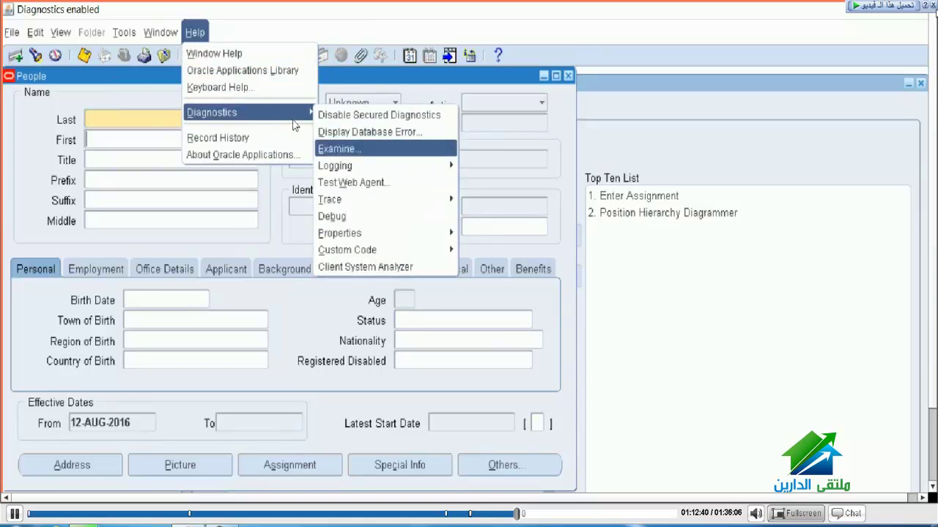
{"action": "key", "text": "Return"}
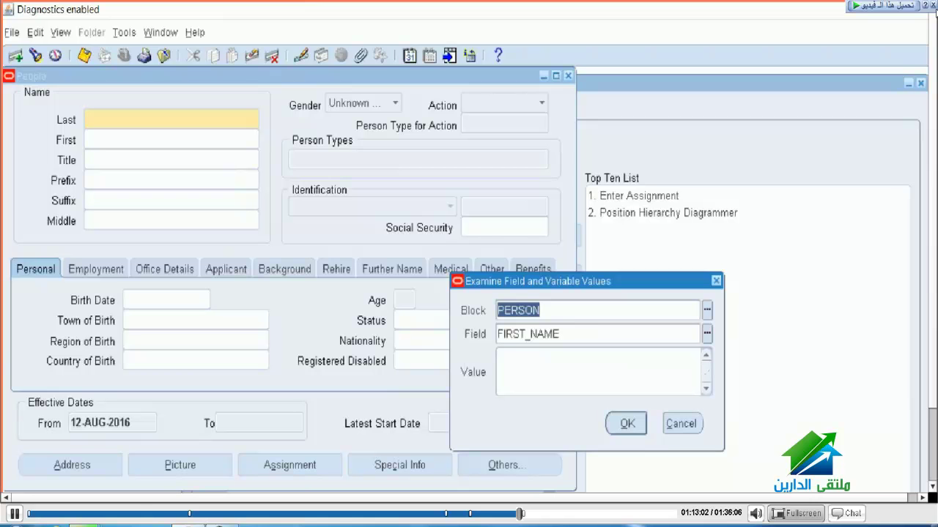
{"action": "key", "text": "space"}
{"action": "key", "text": "space"}
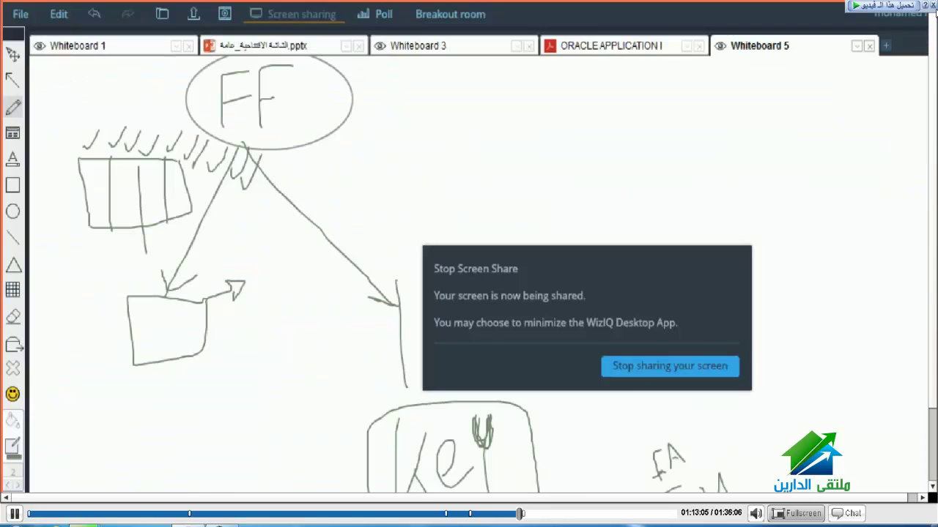
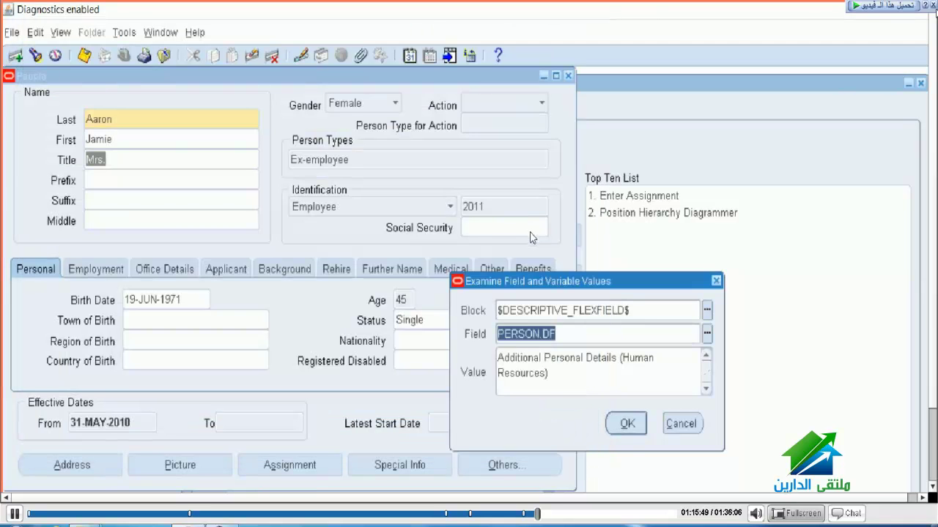
Step: Dismiss the Examine dialog, open the person's Additional Personal Details flexfield, and review the DFF notes
{"action": "key", "text": "Return"}
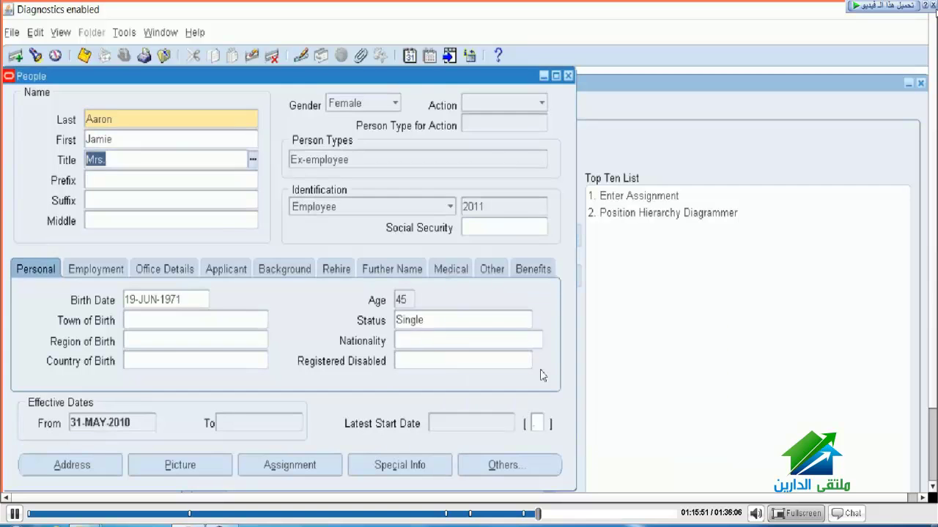
{"action": "left_click", "coordinate": [431, 341]}
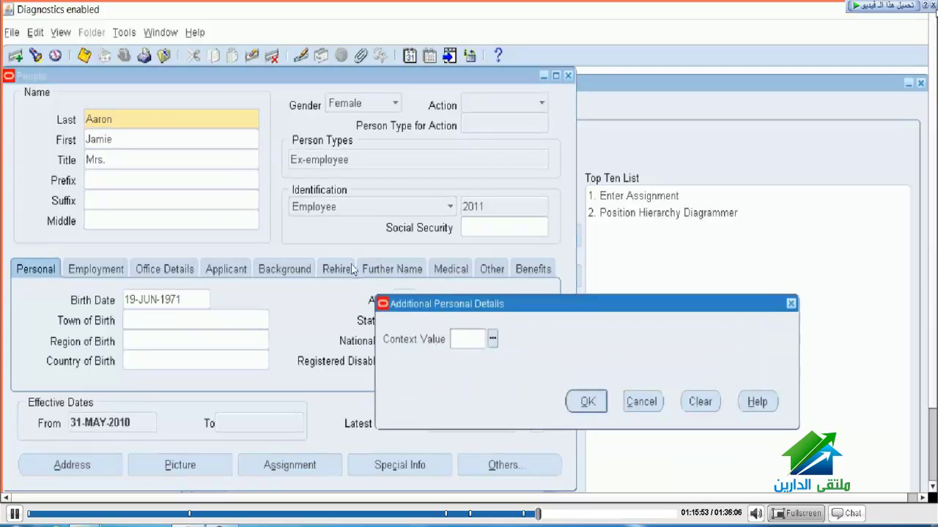
{"action": "key", "text": "alt+Tab"}
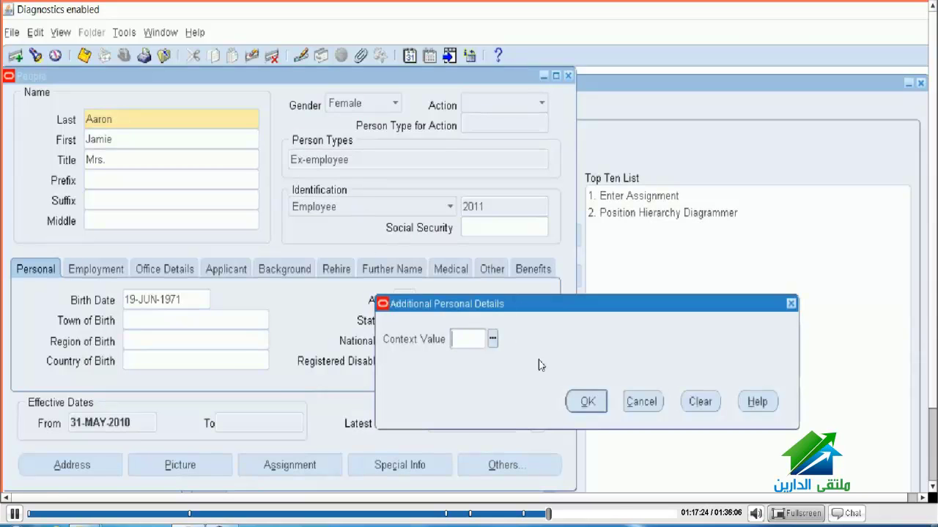
{"action": "left_click", "coordinate": [642, 402]}
Step: Examine block $DESCRIPTIVE_FLEXFIELD$, field ASSGT.DF, to identify it as Additional Assignment Details
{"action": "left_click", "coordinate": [195, 33]}
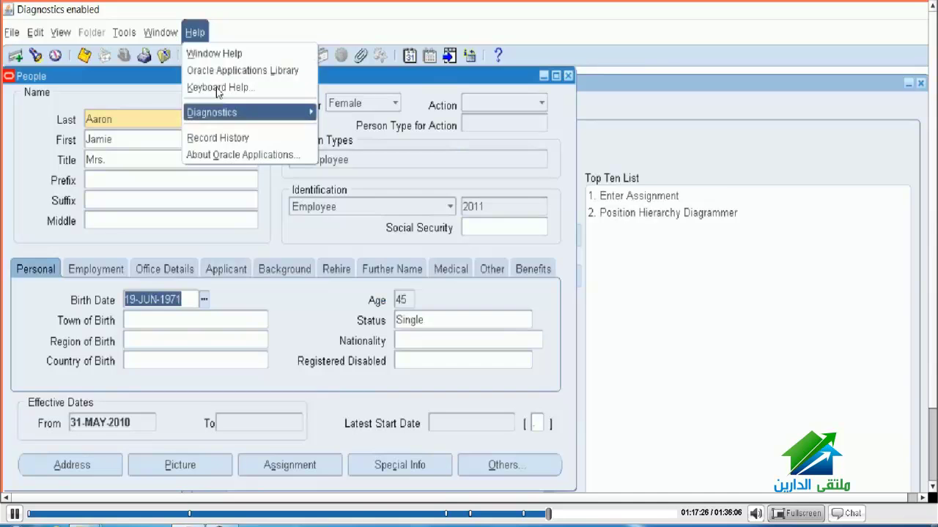
{"action": "mouse_move", "coordinate": [242, 112]}
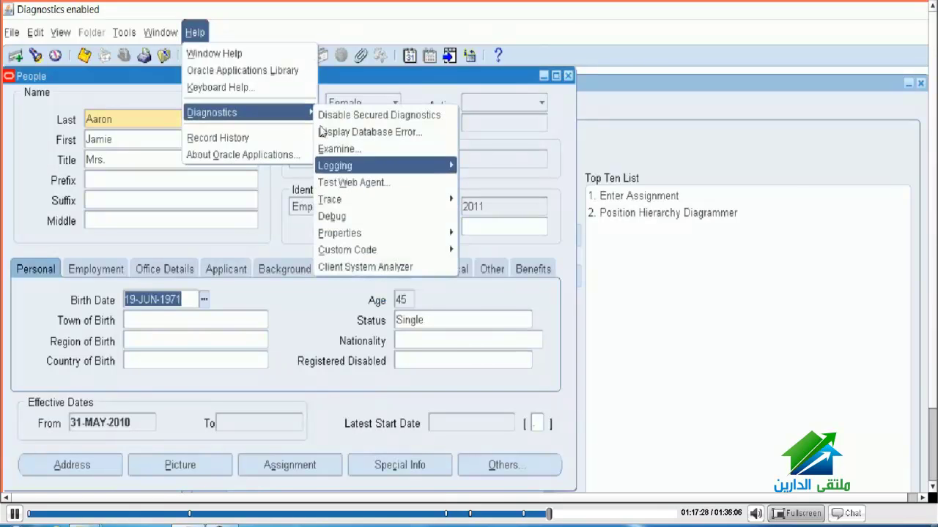
{"action": "left_click", "coordinate": [326, 149]}
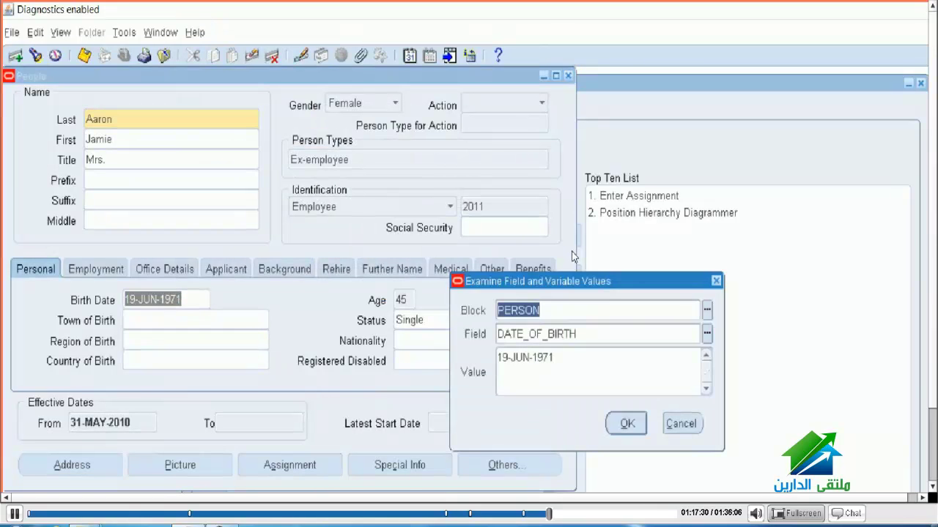
{"action": "key", "text": "ctrl+l"}
{"action": "key", "text": "Return"}
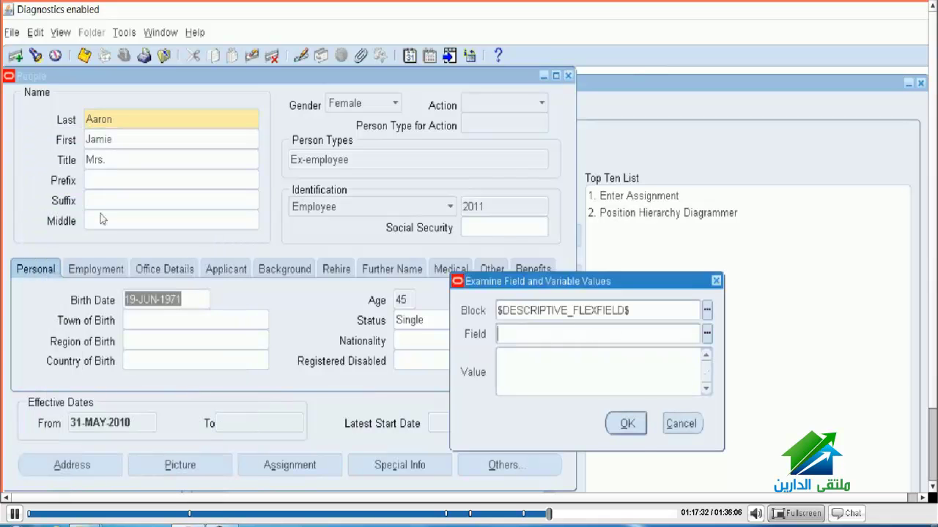
{"action": "key", "text": "ctrl+l"}
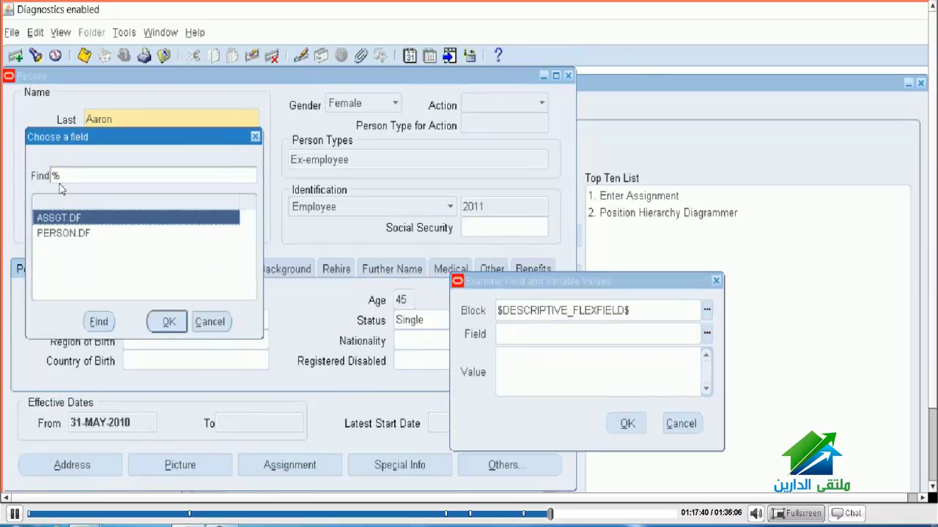
{"action": "key", "text": "Return"}
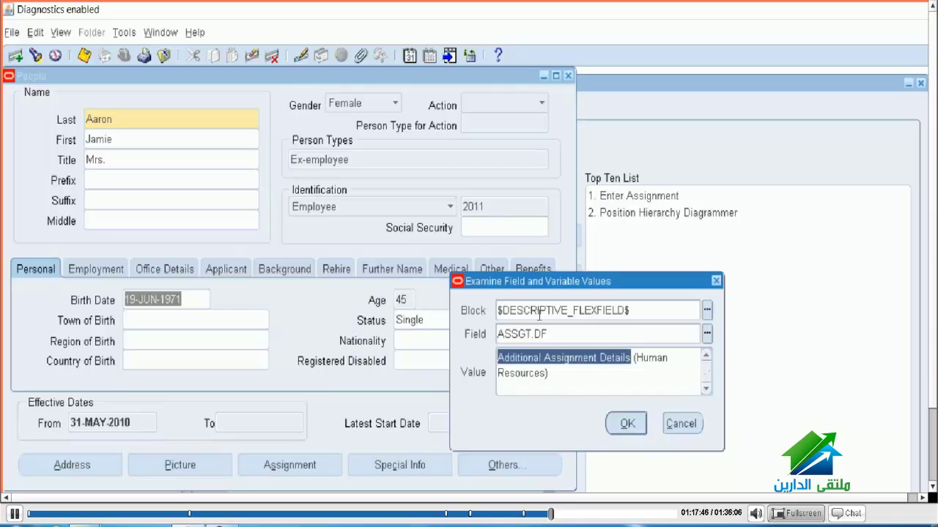
{"action": "key", "text": "Return"}
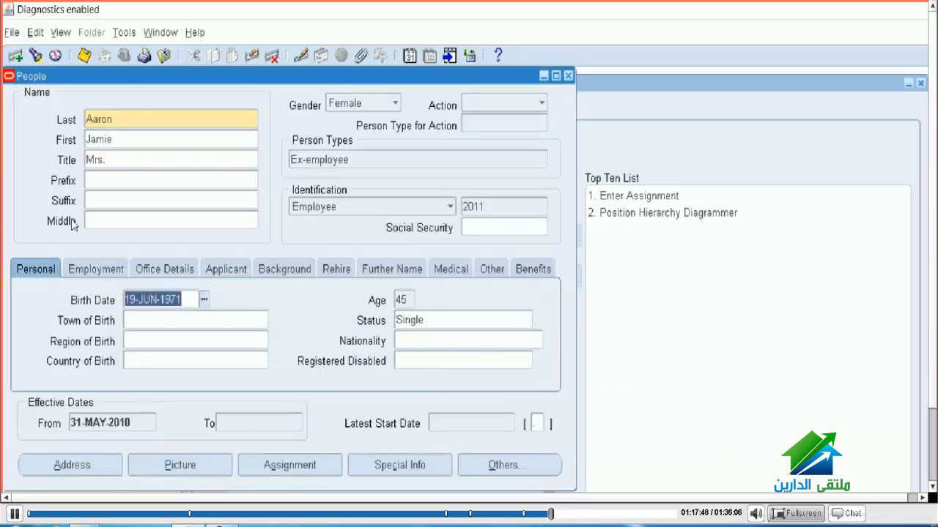
Step: Open the assignment's Additional Assignment Details flexfield, close it, and return to the People window
{"action": "key", "text": "alt+s"}
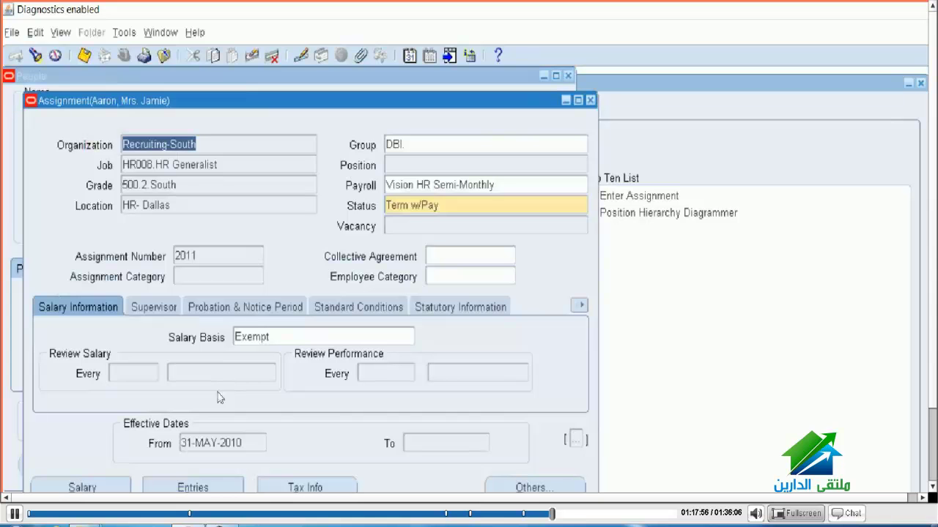
{"action": "left_click", "coordinate": [461, 350]}
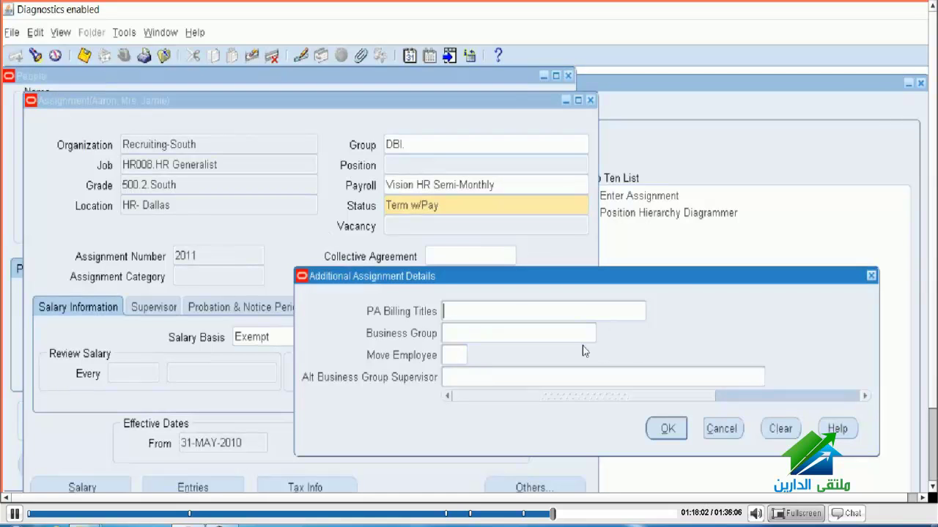
{"action": "key", "text": "Return"}
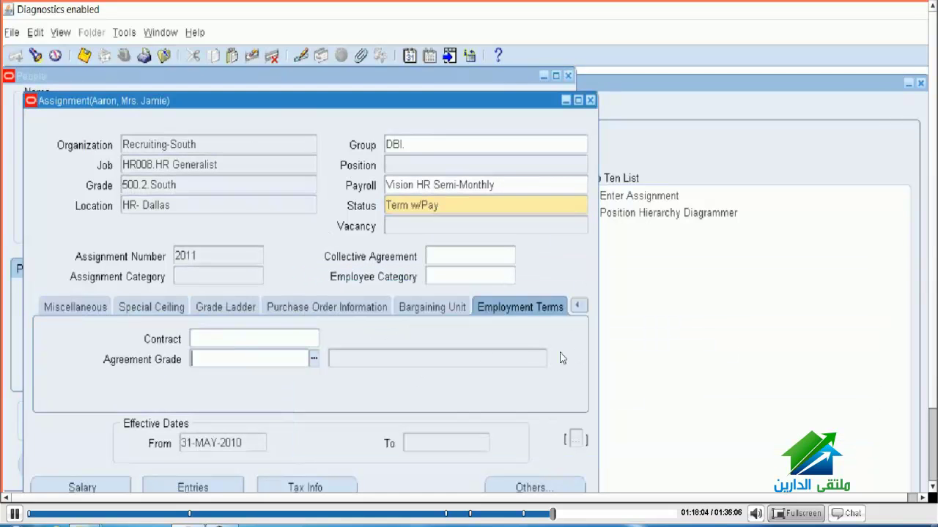
{"action": "left_click", "coordinate": [471, 84]}
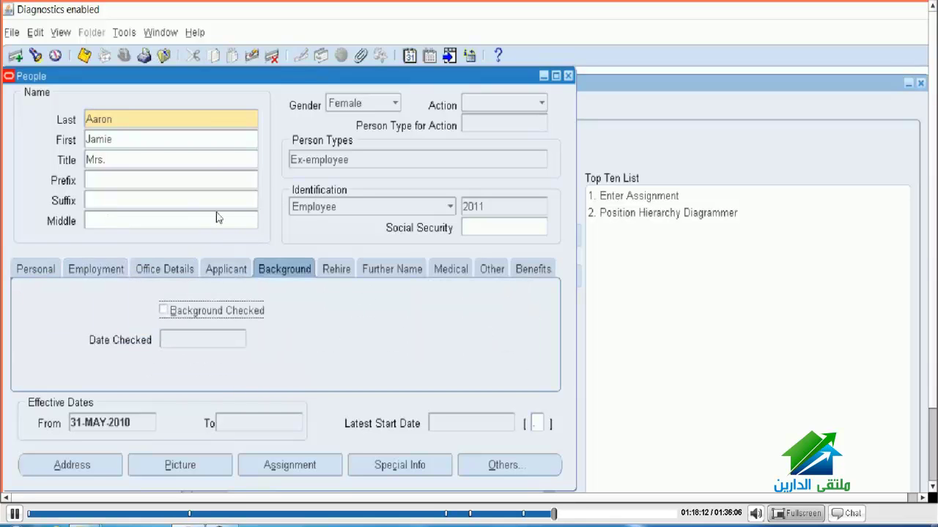
Step: Page through the person's Benefits and Medical tabs, then close the Assignment window
{"action": "key", "text": "ctrl+Page_Down"}
{"action": "key", "text": "ctrl+Page_Down"}
{"action": "key", "text": "ctrl+Page_Down"}
{"action": "key", "text": "ctrl+Page_Down"}
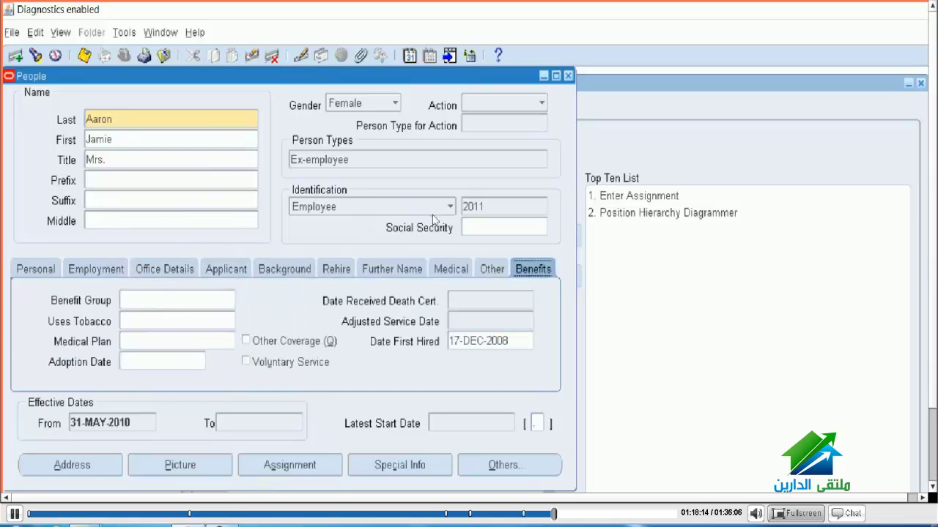
{"action": "key", "text": "ctrl+Page_Up"}
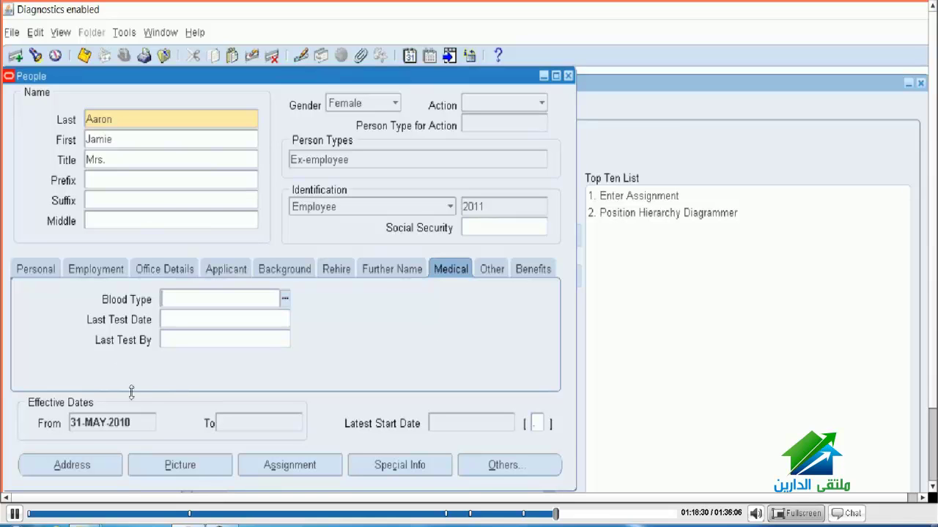
{"action": "key", "text": "alt+s"}
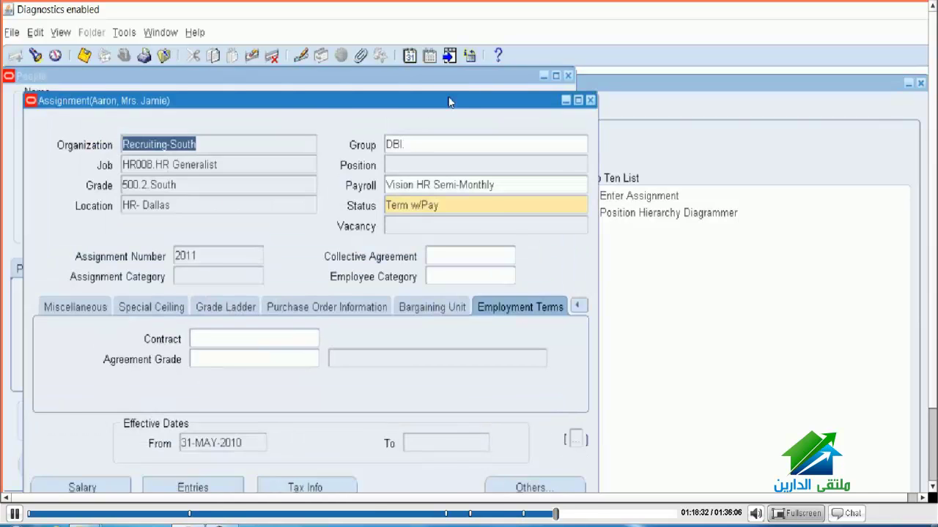
{"action": "left_click", "coordinate": [590, 100]}
Step: Scroll through the person's Special Information types list, then go back to the People window
{"action": "key", "text": "alt+i"}
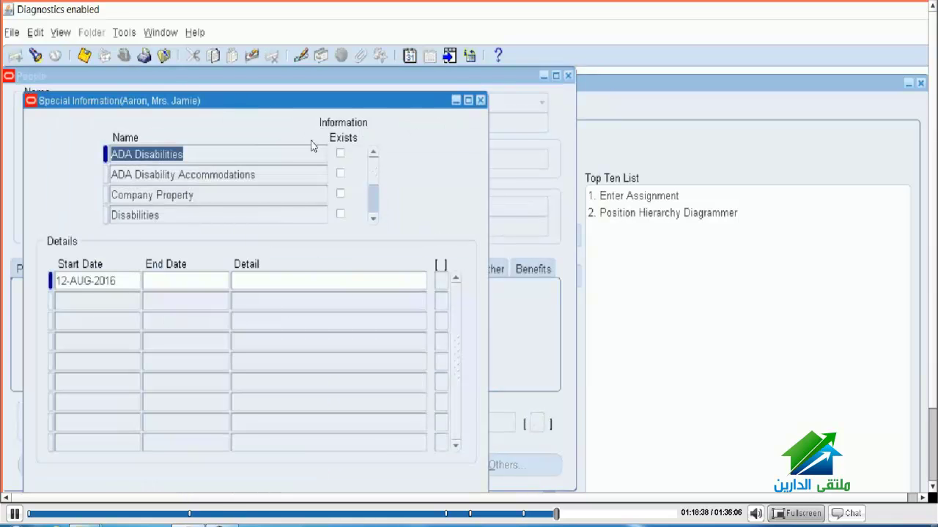
{"action": "scroll", "coordinate": [299, 157], "scroll_direction": "down", "scroll_amount": 4}
{"action": "scroll", "coordinate": [302, 179], "scroll_direction": "down", "scroll_amount": 10}
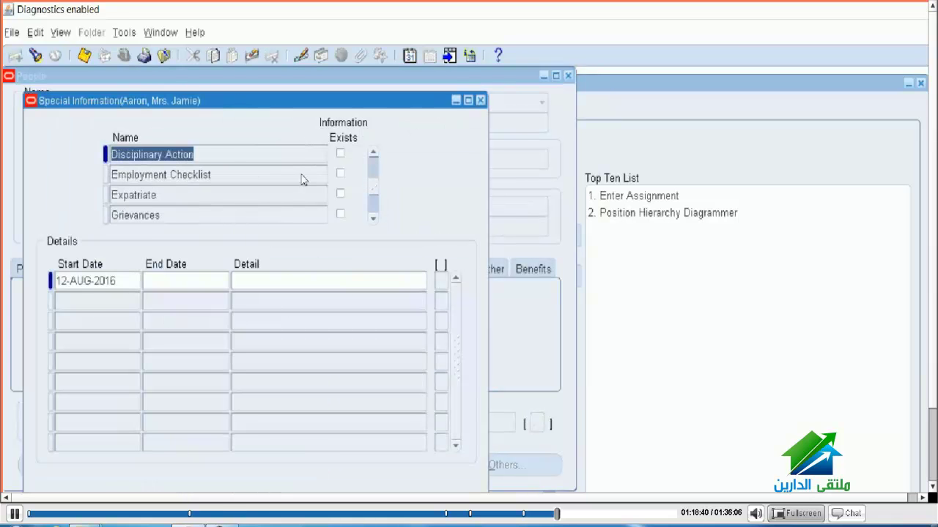
{"action": "scroll", "coordinate": [301, 179], "scroll_direction": "down", "scroll_amount": 1}
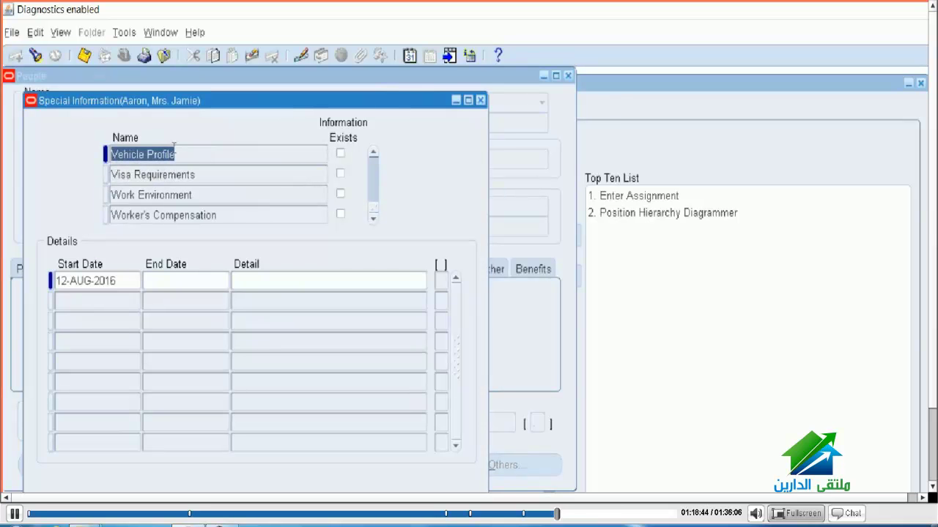
{"action": "left_click", "coordinate": [381, 87]}
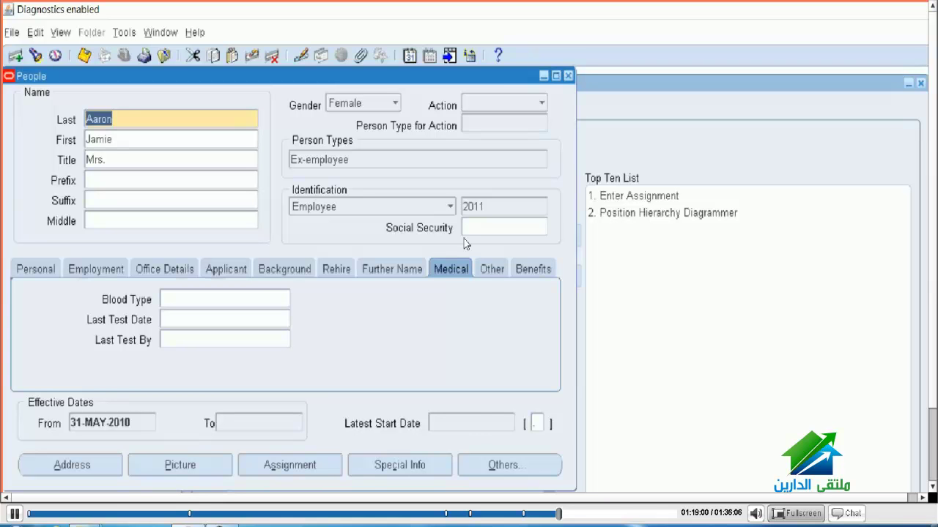
{"action": "left_click", "coordinate": [451, 57]}
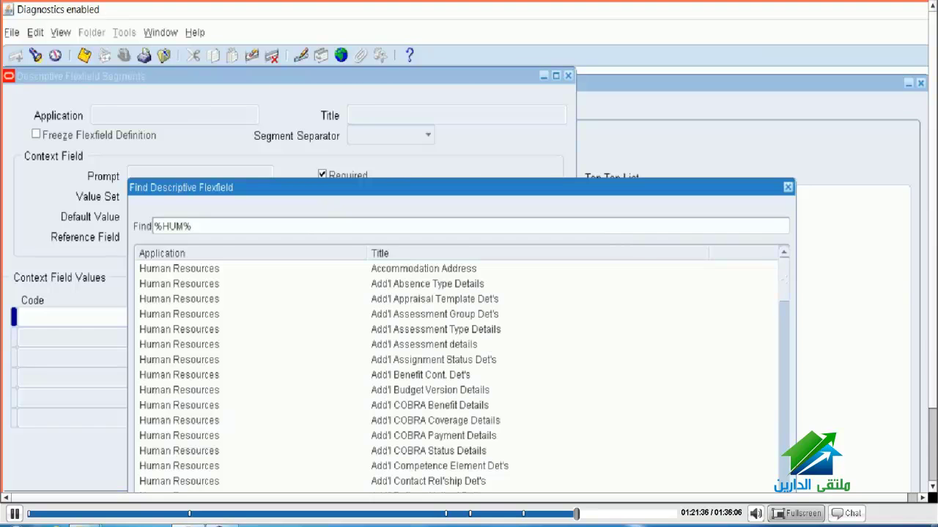
Step: Copy the 'Additional Personal Details' title from the DFF notes in Notepad++
{"action": "key", "text": "alt+Tab"}
{"action": "right_click", "coordinate": [156, 115]}
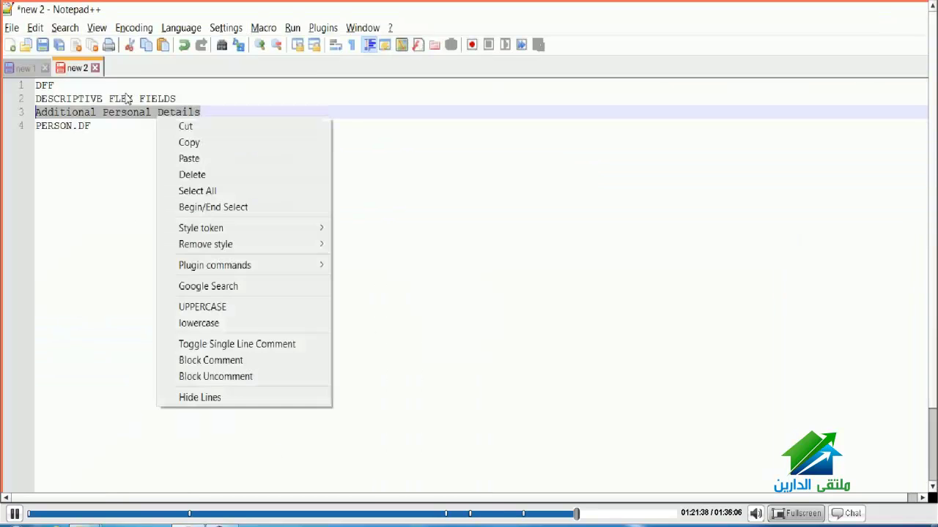
{"action": "left_click", "coordinate": [183, 142]}
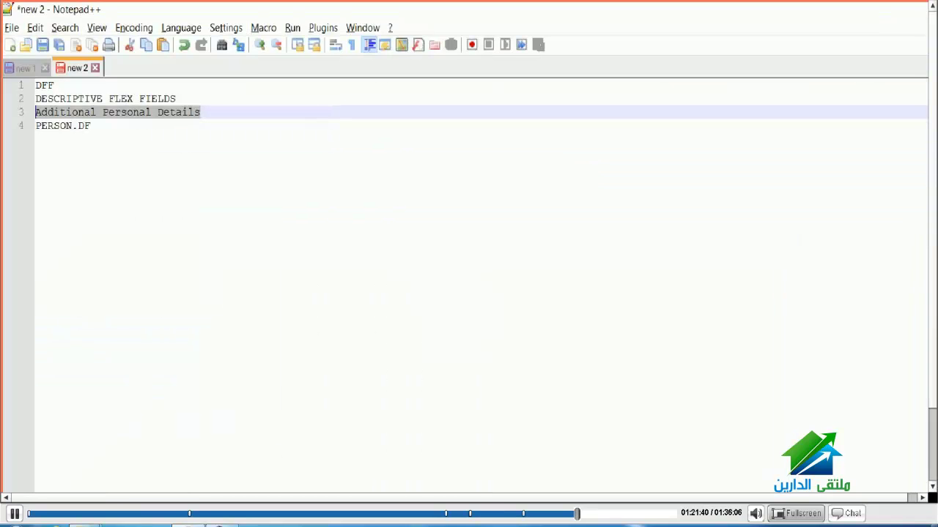
{"action": "key", "text": "alt+Tab"}
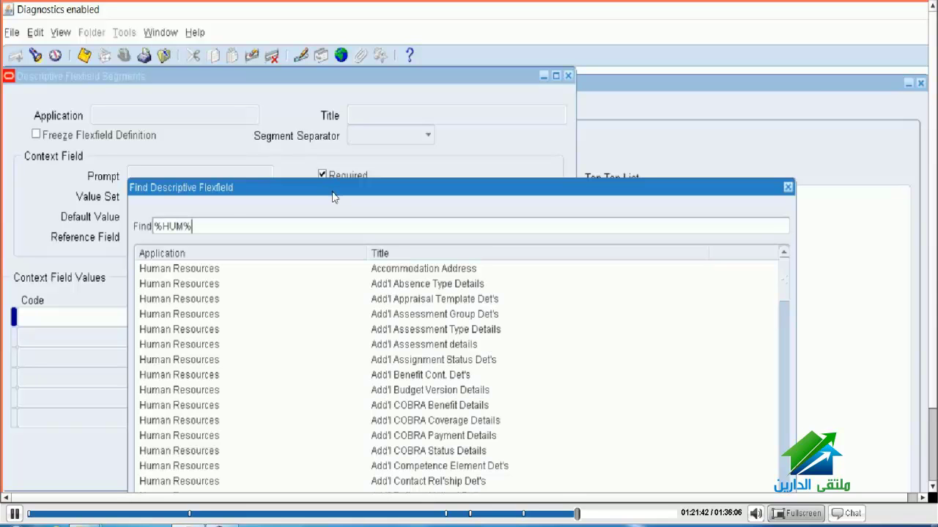
Step: Paste 'Additional Personal Details' after %HUM% in the Find field to load that flexfield
{"action": "key", "text": "ctrl+v"}
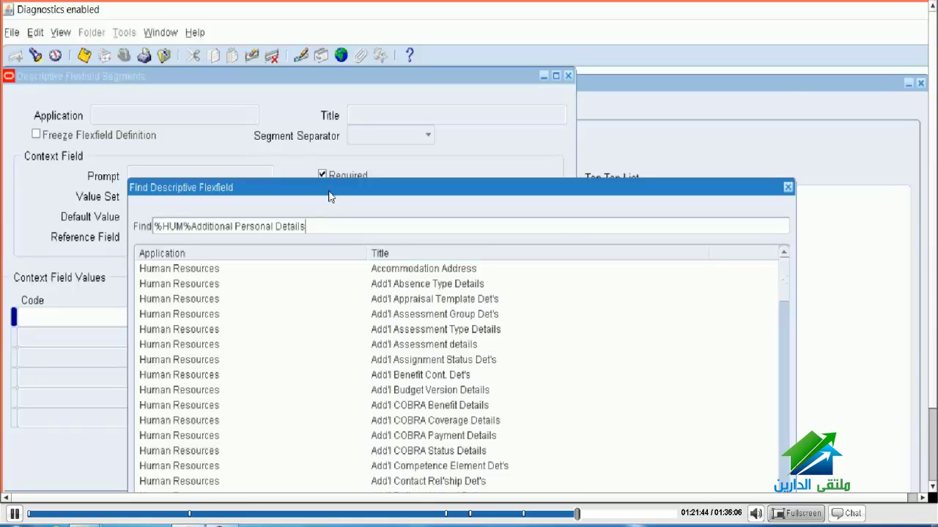
{"action": "key", "text": "Return"}
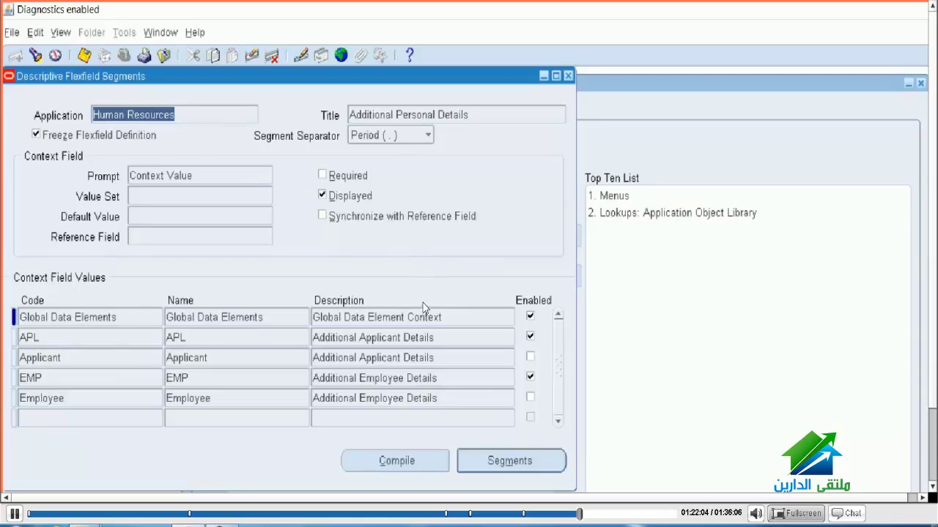
Step: Check the APL and EMP context rows, then uncheck Freeze Flexfield Definition
{"action": "key", "text": "Down"}
{"action": "key", "text": "Down"}
{"action": "key", "text": "Down"}
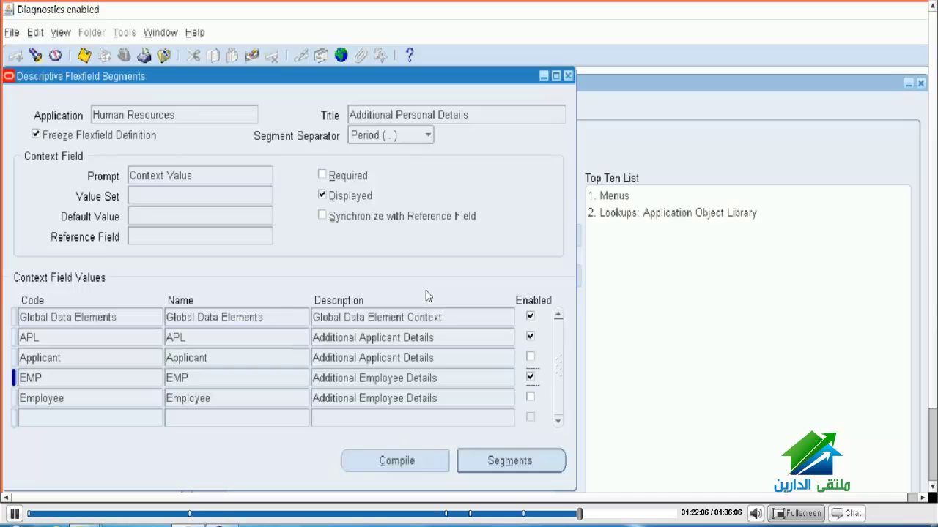
{"action": "key", "text": "Up"}
{"action": "key", "text": "Up"}
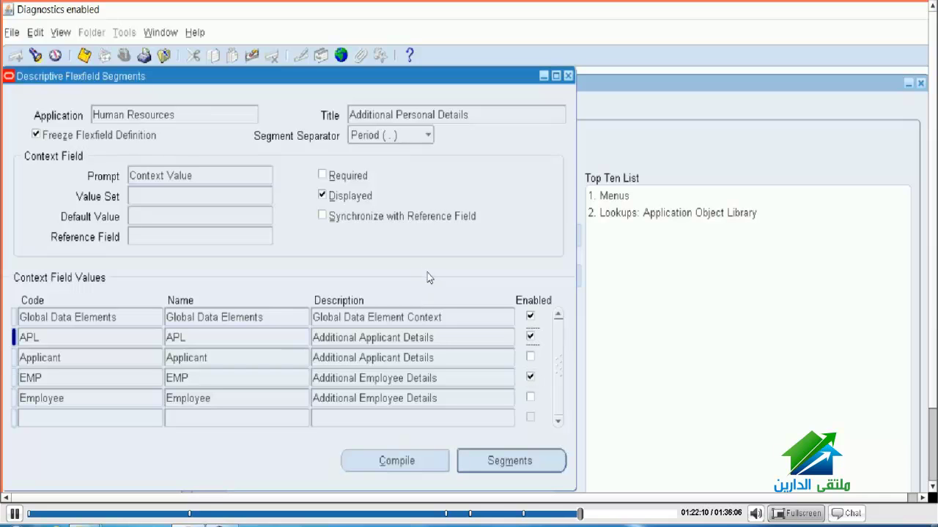
{"action": "key", "text": "Down"}
{"action": "key", "text": "Down"}
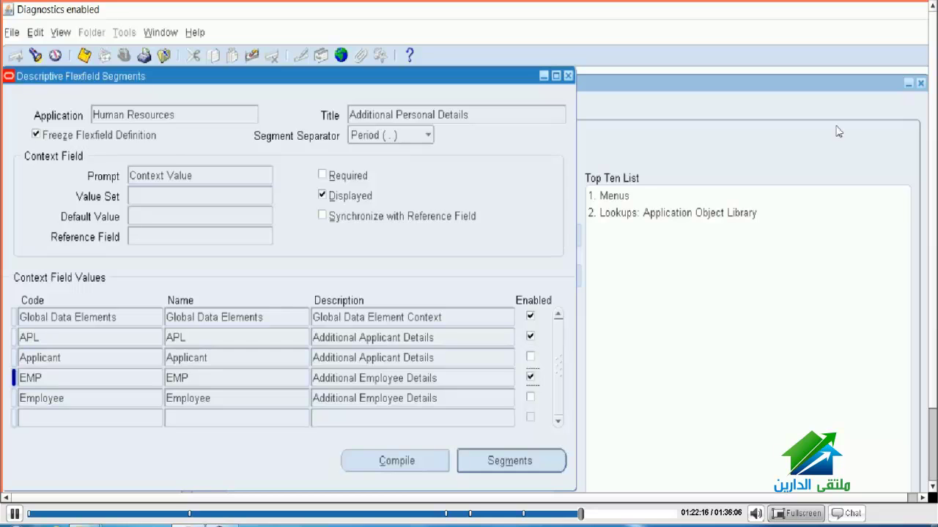
{"action": "left_click", "coordinate": [835, 88]}
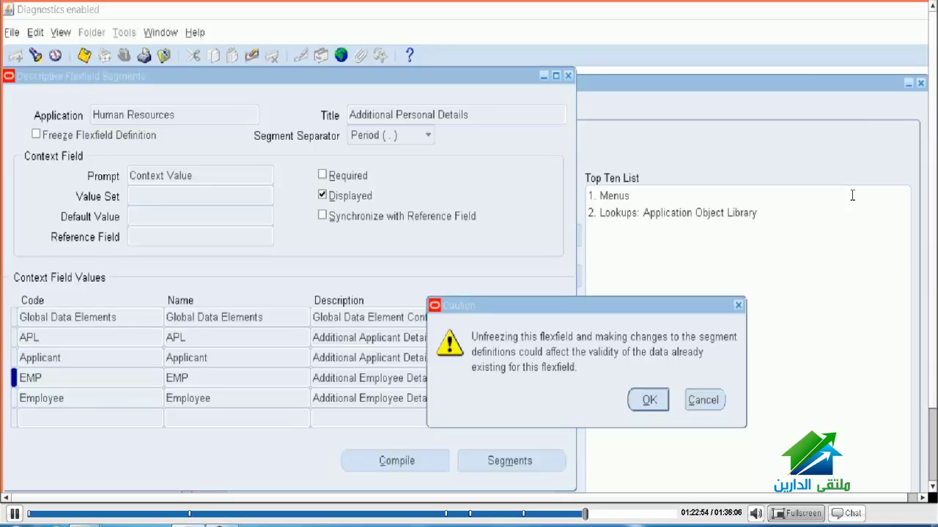
Step: Accept the unfreeze caution, disable the APL and EMP contexts, and close the form
{"action": "key", "text": "Return"}
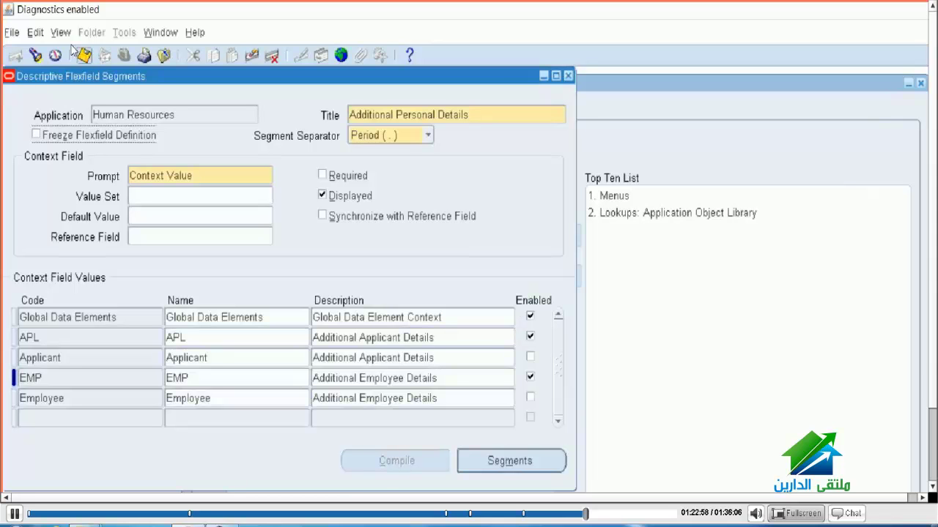
{"action": "key", "text": "Tab"}
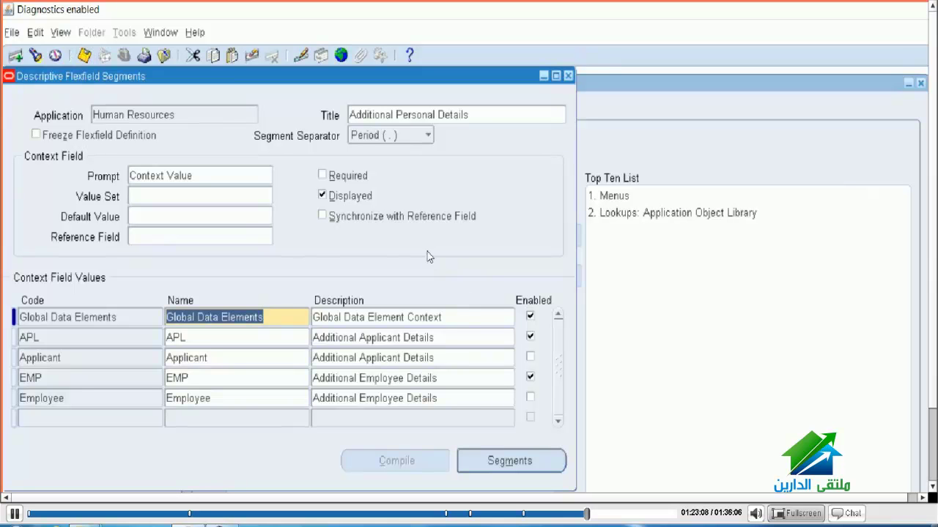
{"action": "key", "text": "Down"}
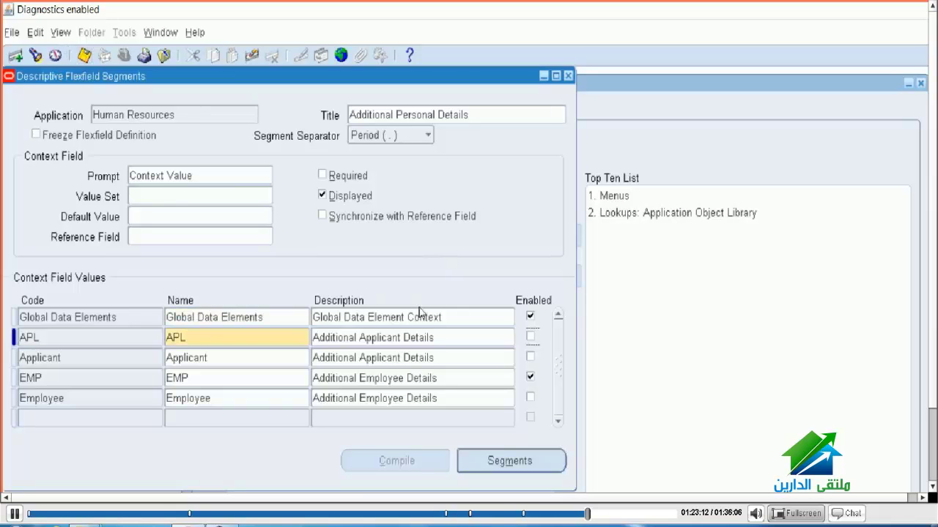
{"action": "key", "text": "Down"}
{"action": "key", "text": "Down"}
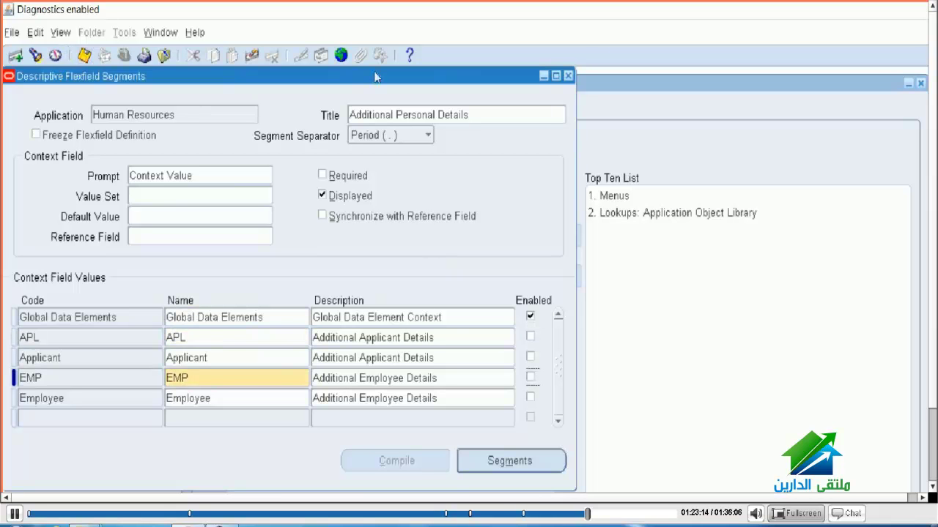
{"action": "key", "text": "F4"}
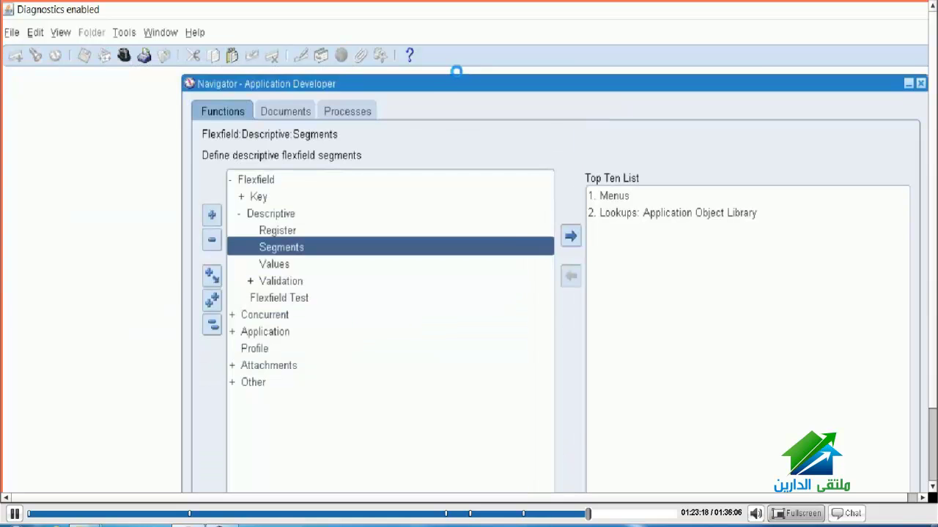
Step: Switch to the Human Resources, Vision Enterprises responsibility and select People > Enter and Maintain
{"action": "key", "text": "alt+f"}
{"action": "key", "text": "r"}
{"action": "key", "text": "Return"}
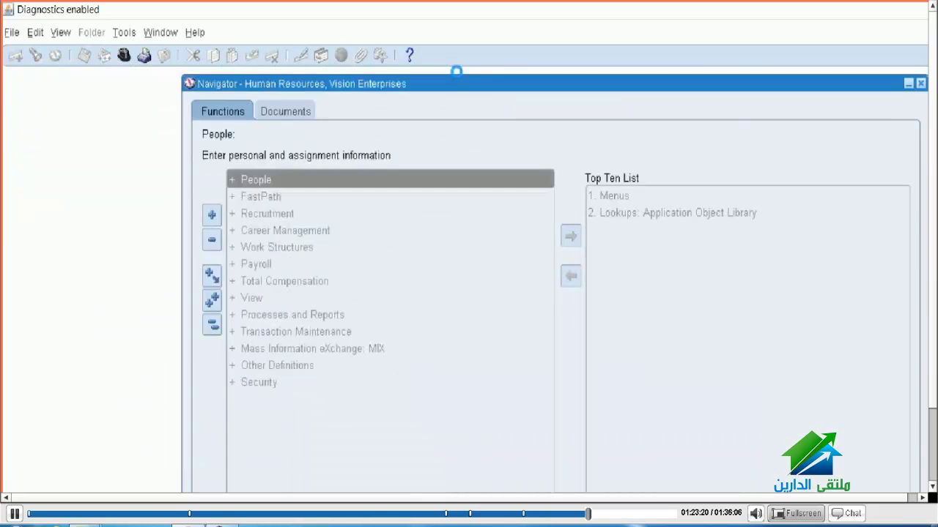
{"action": "key", "text": "Right"}
{"action": "key", "text": "Down"}
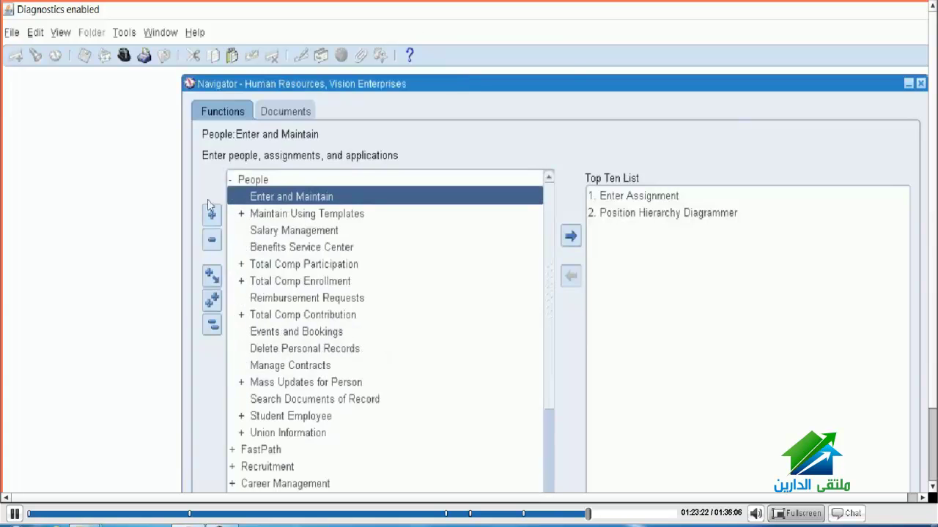
{"action": "key", "text": "Return"}
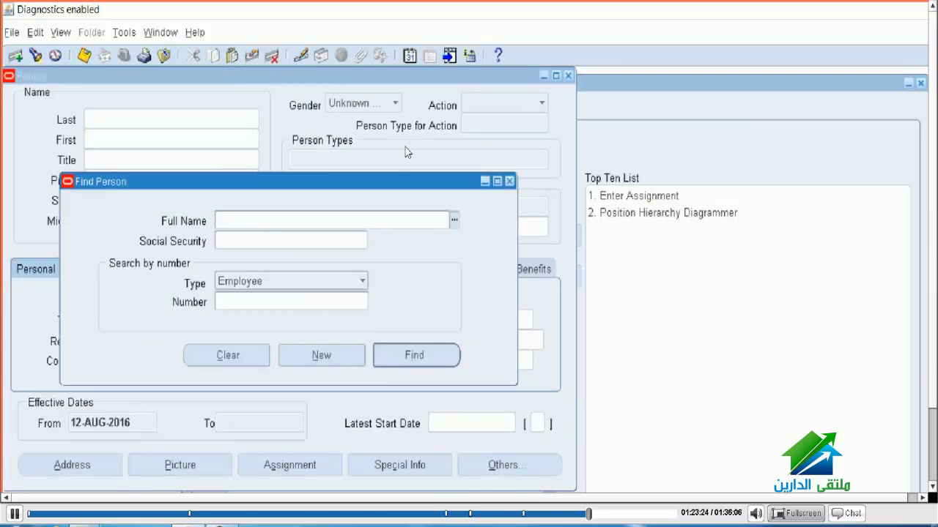
{"action": "key", "text": "alt+n"}
{"action": "left_click", "coordinate": [430, 338]}
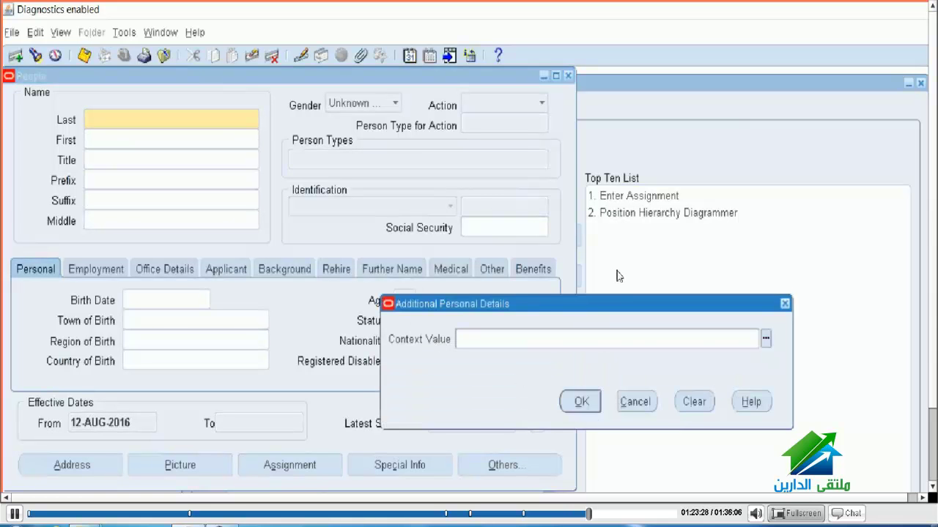
{"action": "key", "text": "ctrl+l"}
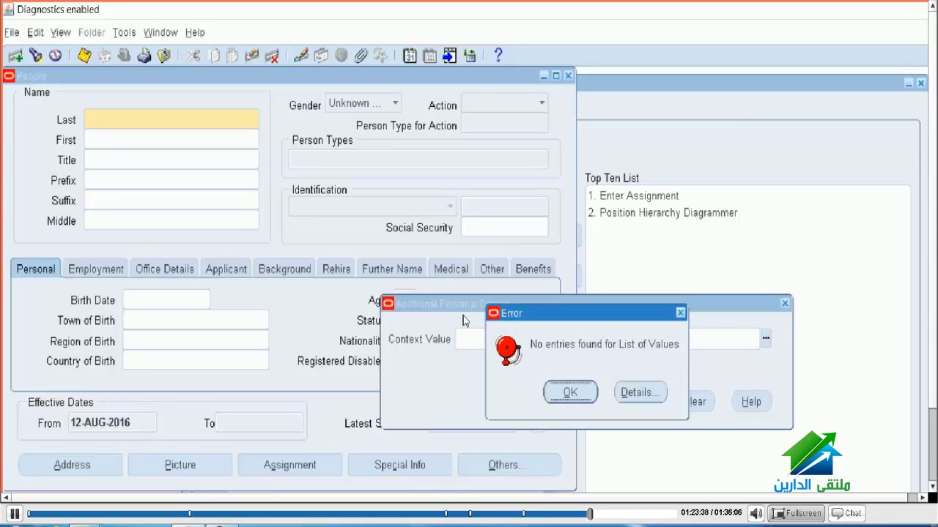
{"action": "key", "text": "Return"}
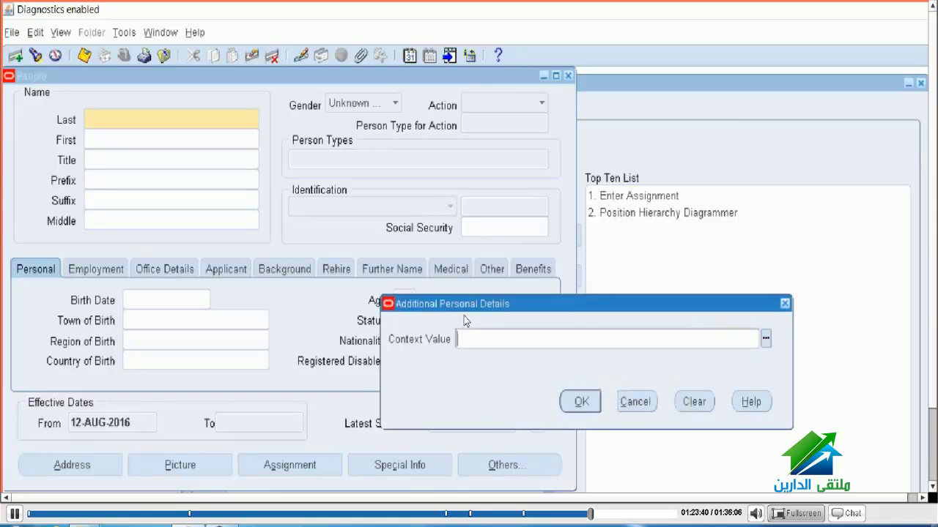
{"action": "left_click", "coordinate": [428, 70]}
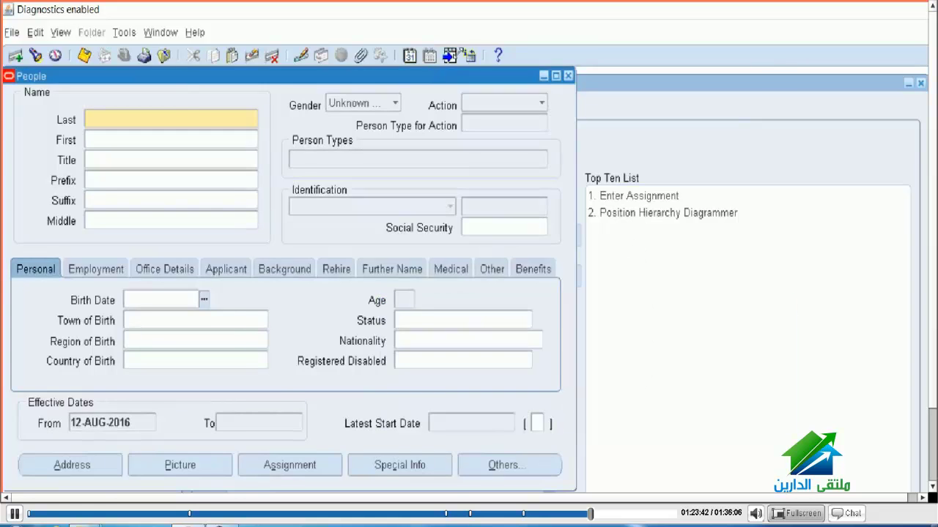
{"action": "left_click", "coordinate": [449, 55]}
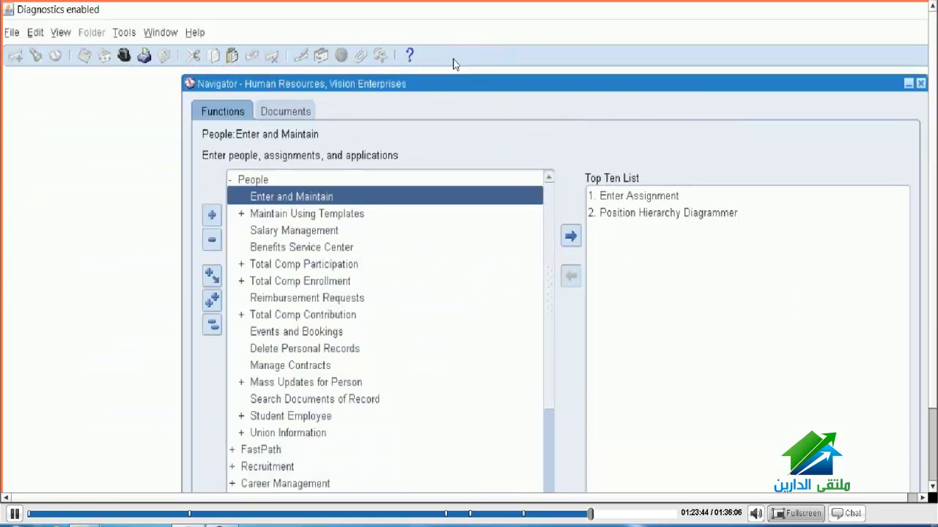
Step: Switch to the Application Developer responsibility and open Flexfield > Descriptive > Segments
{"action": "key", "text": "alt+f"}
{"action": "key", "text": "w"}
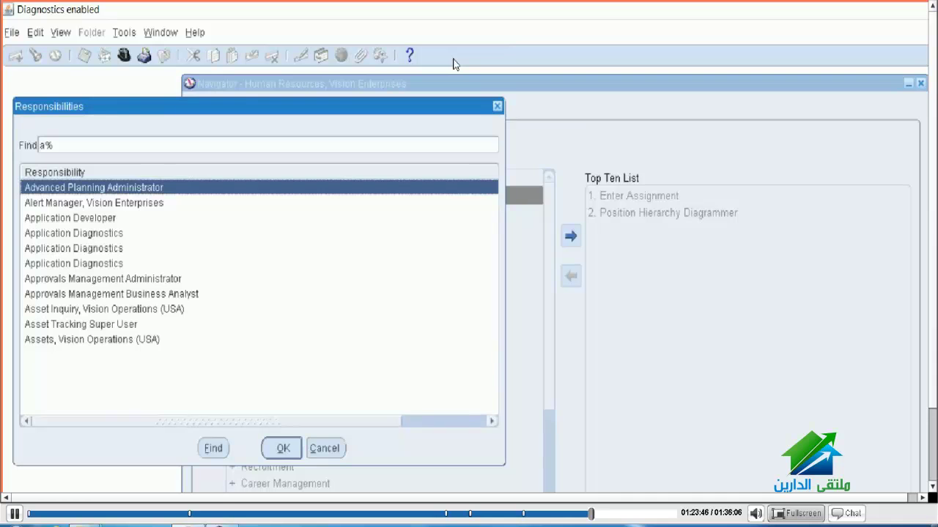
{"action": "key", "text": "Down"}
{"action": "key", "text": "Down"}
{"action": "key", "text": "Return"}
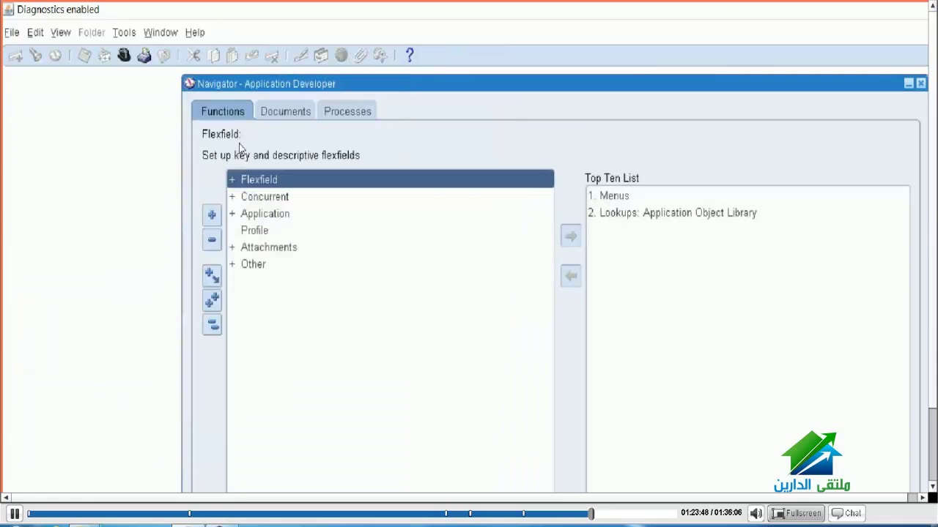
{"action": "key", "text": "Right"}
{"action": "key", "text": "Down"}
{"action": "key", "text": "Down"}
{"action": "key", "text": "Right"}
{"action": "key", "text": "Down"}
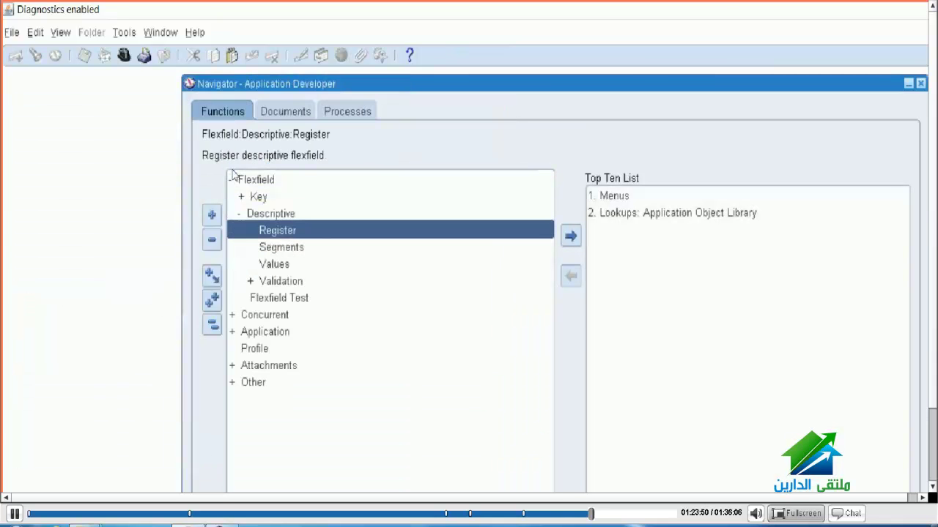
{"action": "key", "text": "Return"}
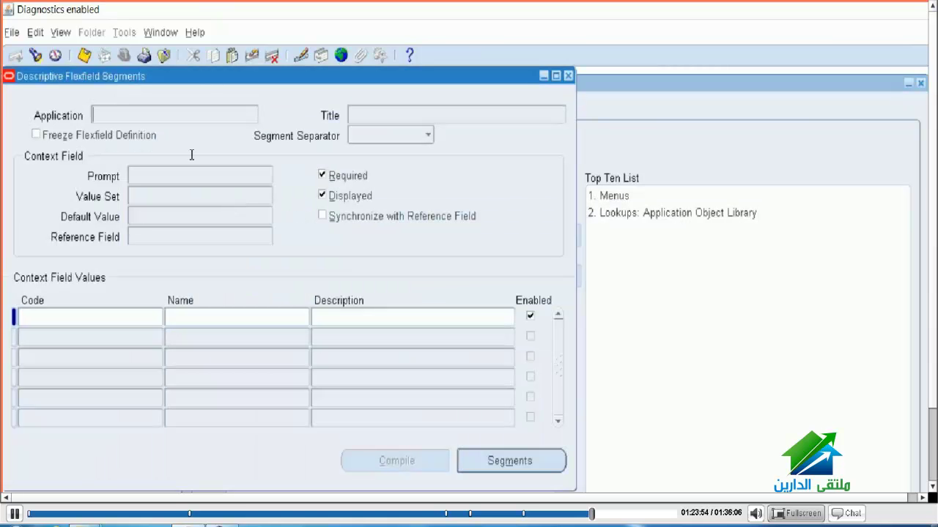
Step: Save the form, then find the flexfield using 'hum%' plus 'Additional Personal Details'
{"action": "key", "text": "alt+f"}
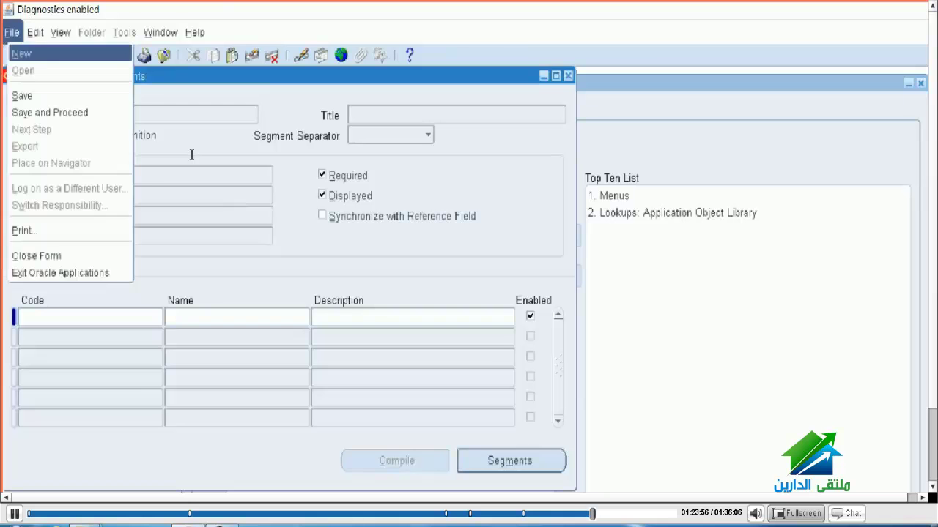
{"action": "key", "text": "s"}
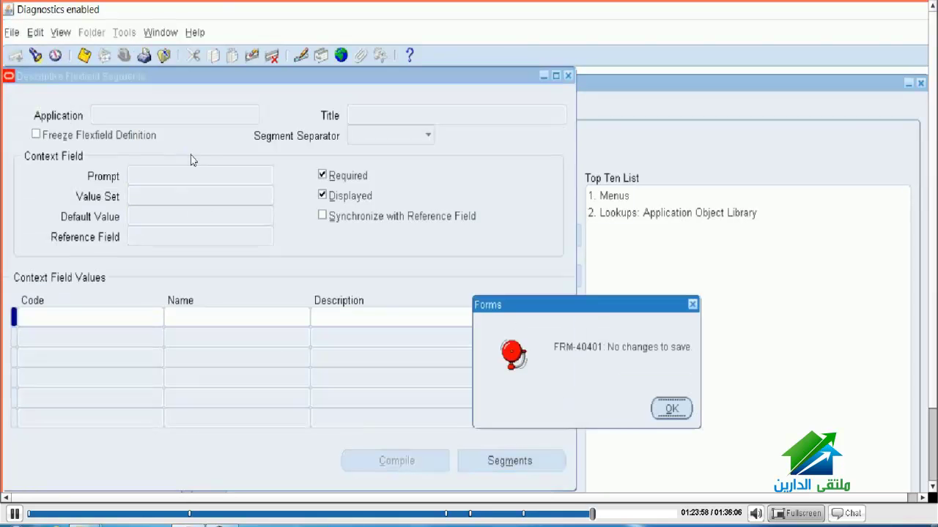
{"action": "key", "text": "Return"}
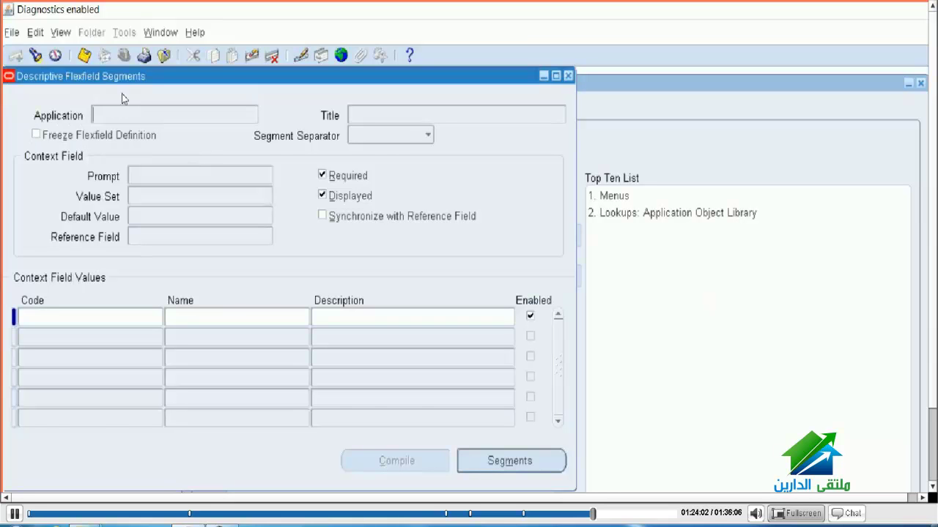
{"action": "key", "text": "alt+v"}
{"action": "key", "text": "f"}
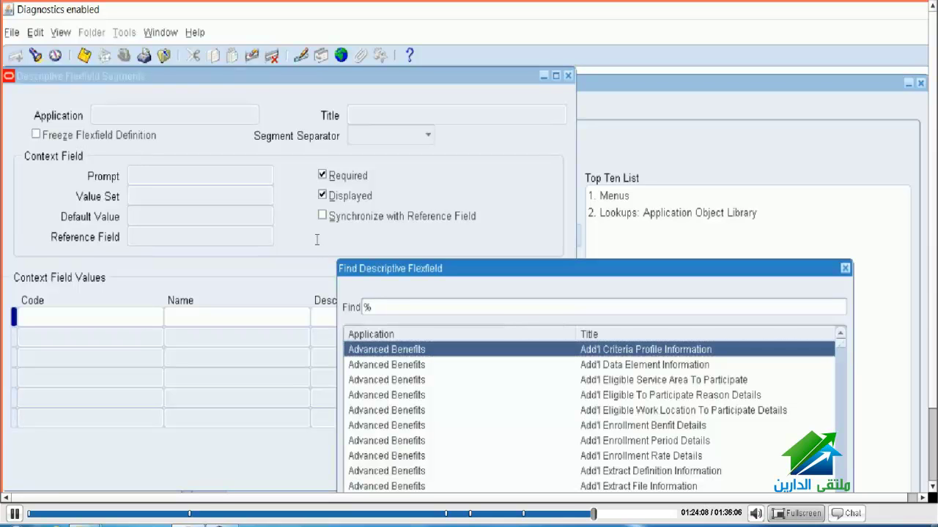
{"action": "type", "text": "hum%"}
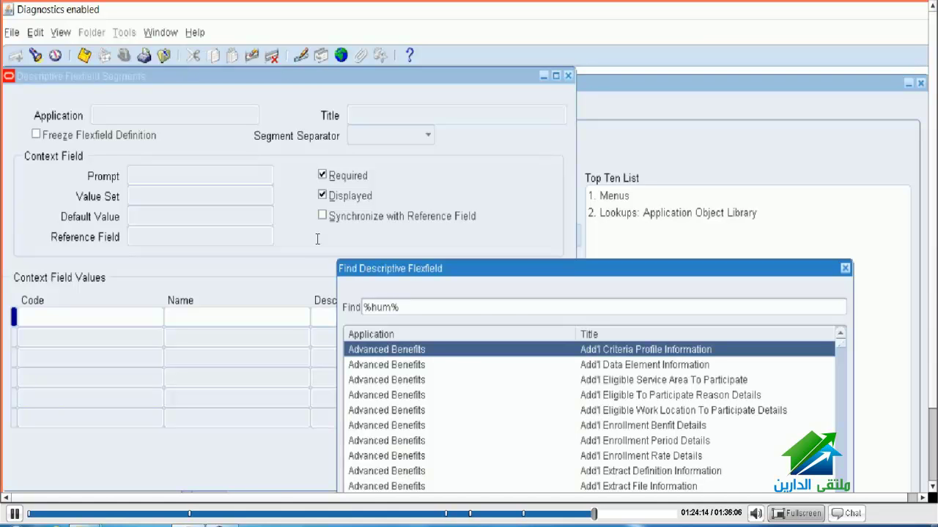
{"action": "type", "text": "Additional Personal Details"}
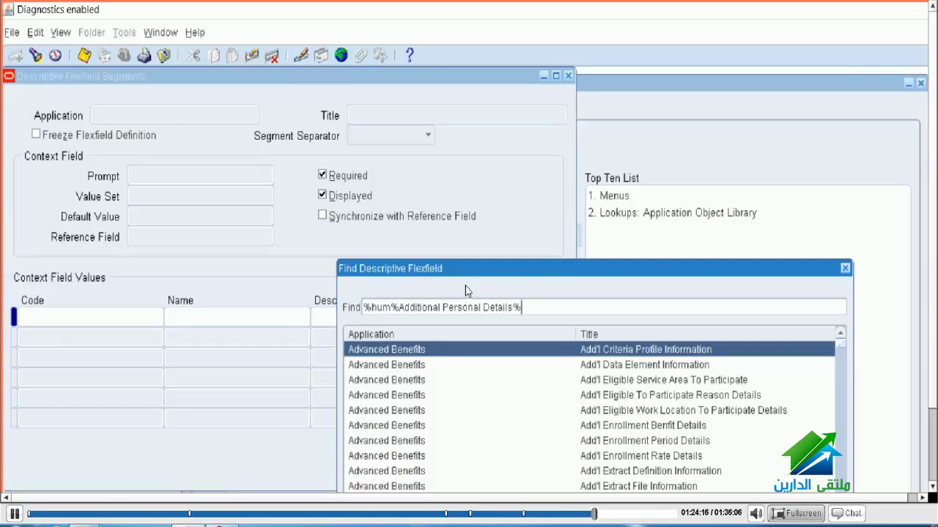
{"action": "key", "text": "Return"}
Step: Refreeze the Additional Personal Details definition and compile it successfully
{"action": "left_click", "coordinate": [36, 135]}
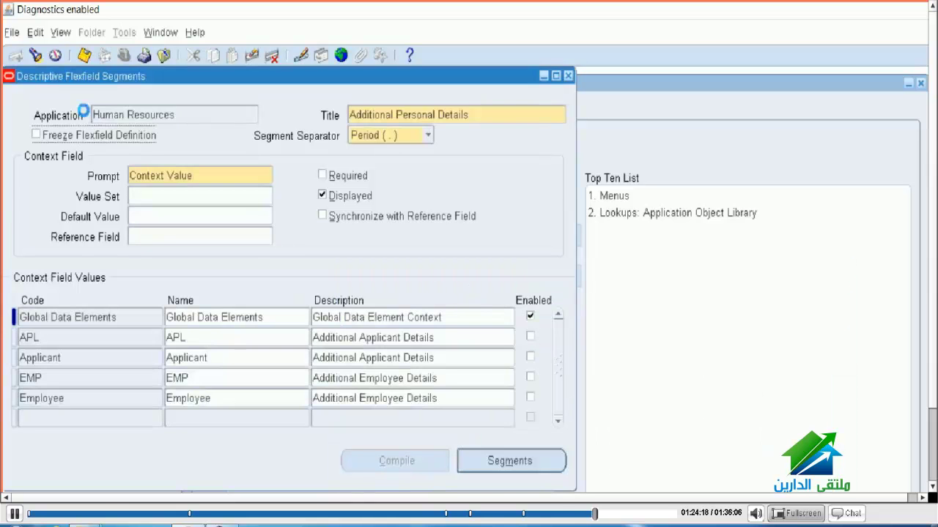
{"action": "key", "text": "Return"}
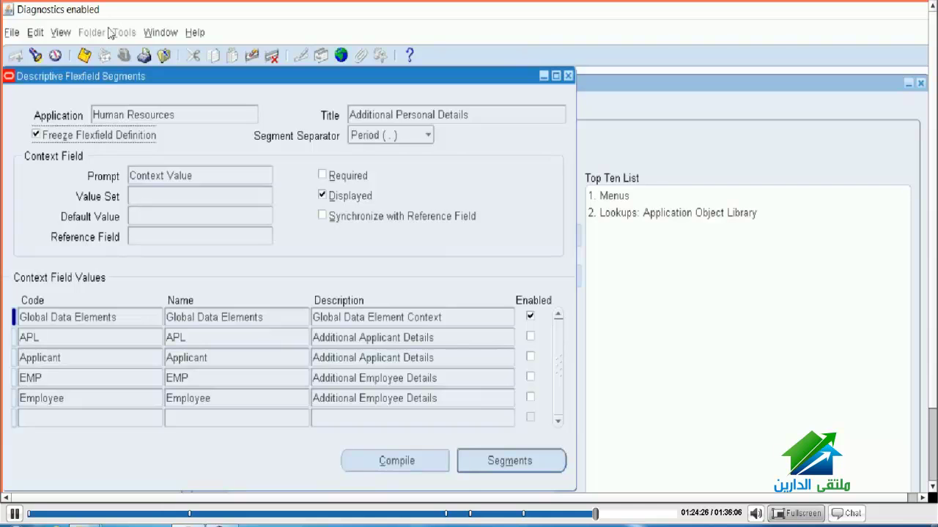
{"action": "left_click", "coordinate": [74, 52]}
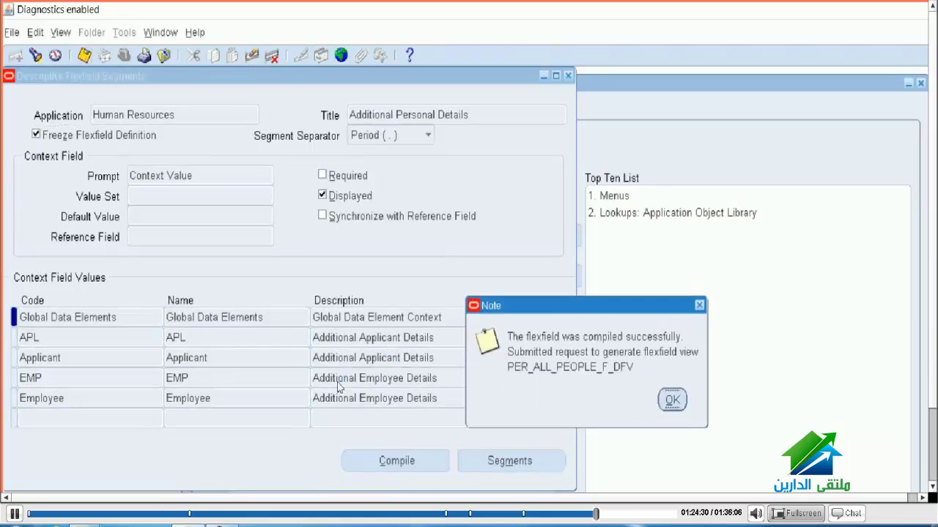
{"action": "key", "text": "Return"}
{"action": "key", "text": "Return"}
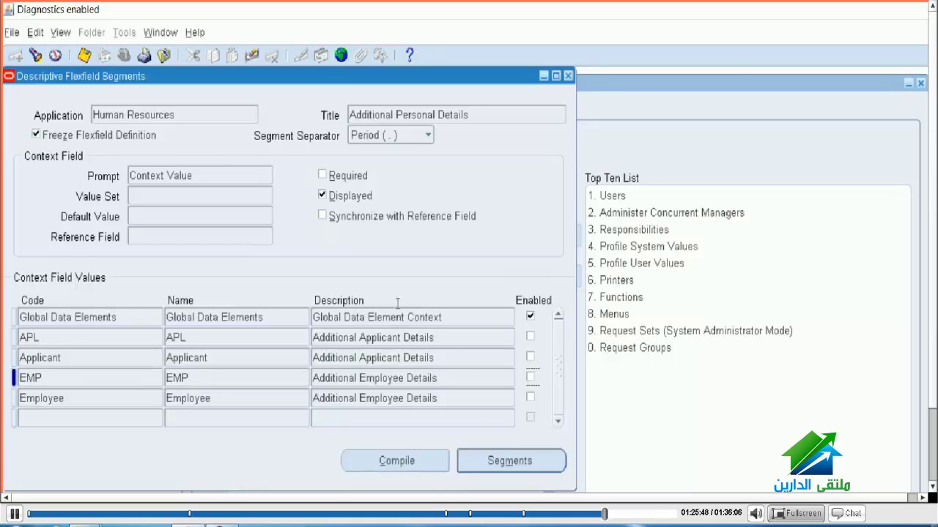
Step: Unfreeze the Additional Personal Details flexfield definition and enable the EMP context
{"action": "left_click", "coordinate": [36, 135]}
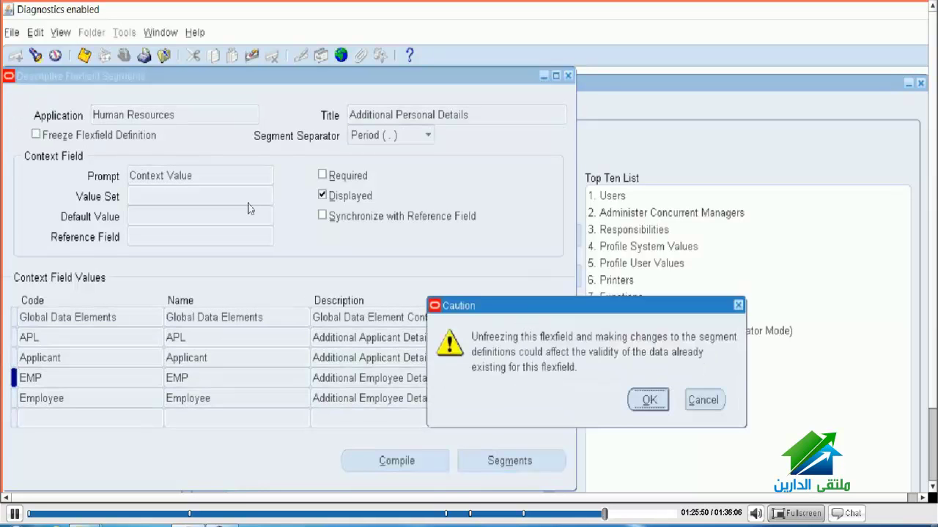
{"action": "key", "text": "Return"}
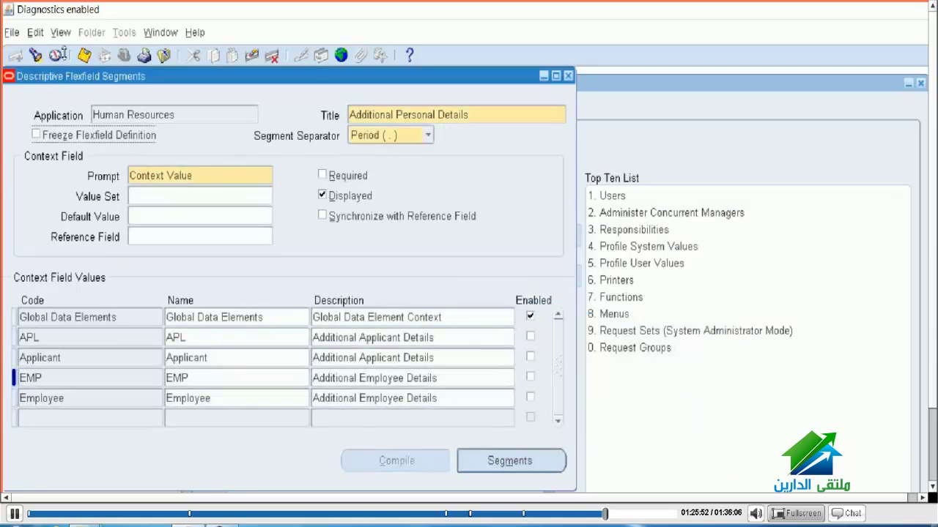
{"action": "left_click", "coordinate": [530, 377]}
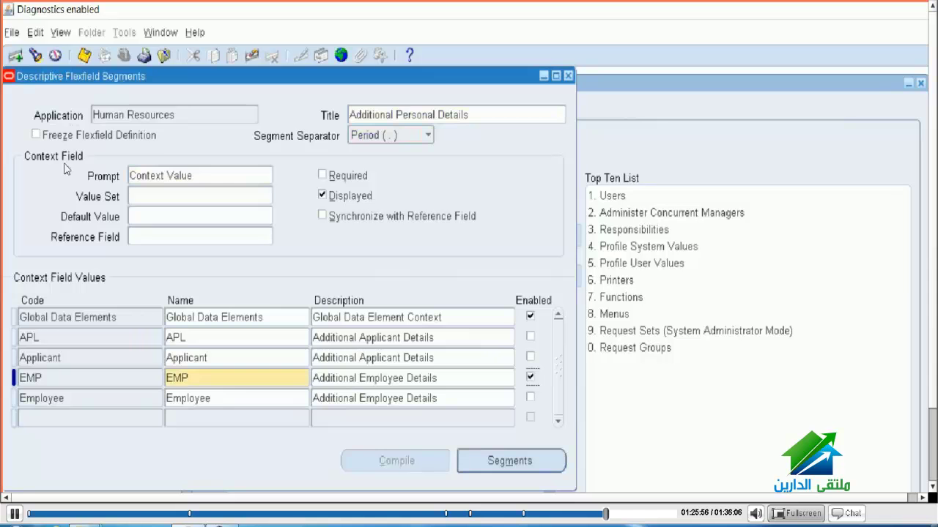
Step: Refreeze, compile and save the flexfield definition, then close the Segments window
{"action": "left_click", "coordinate": [36, 135]}
{"action": "key", "text": "Return"}
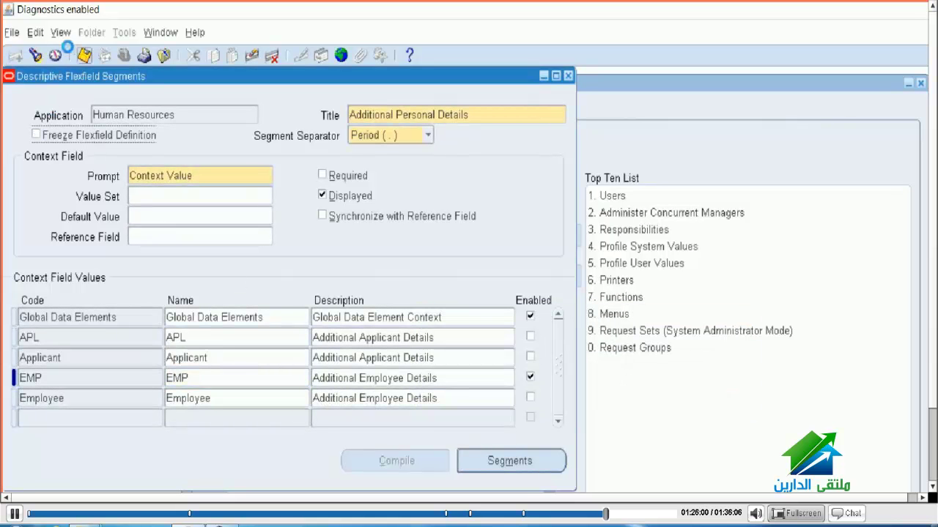
{"action": "left_click", "coordinate": [36, 135]}
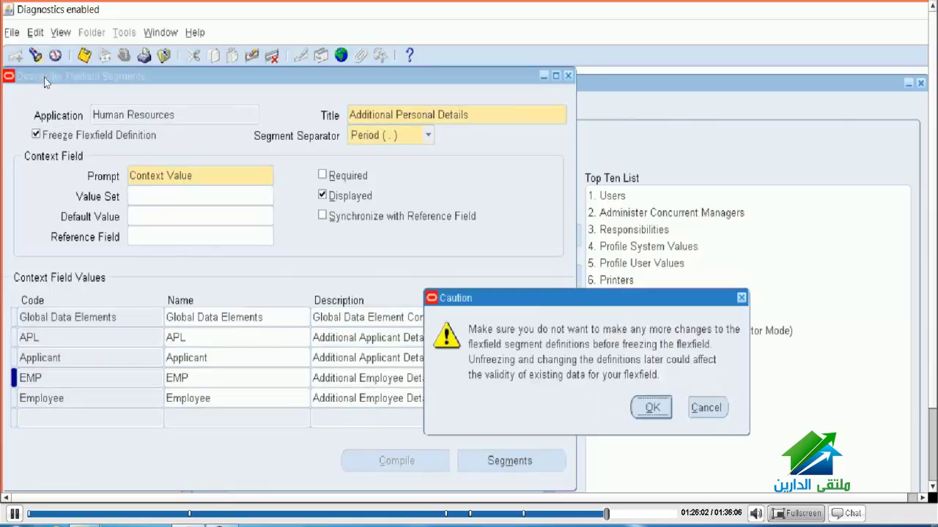
{"action": "key", "text": "Return"}
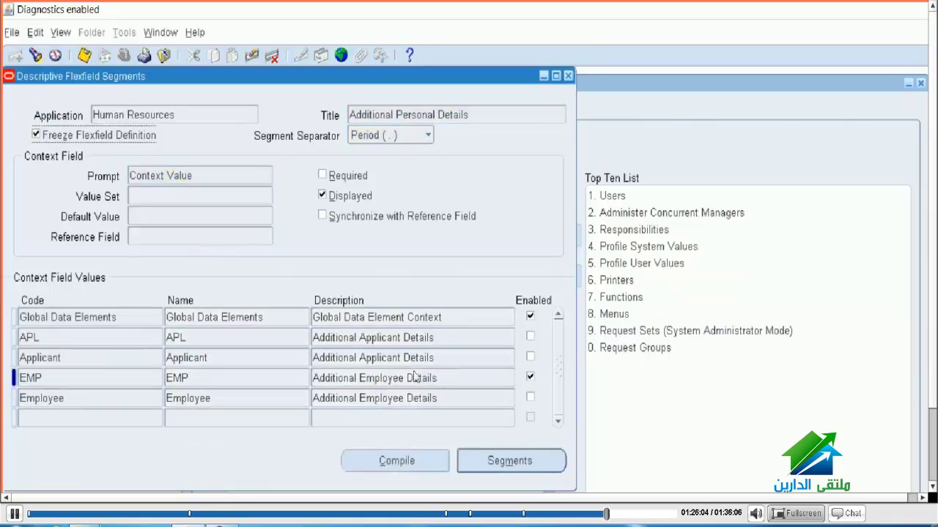
{"action": "key", "text": "alt+c"}
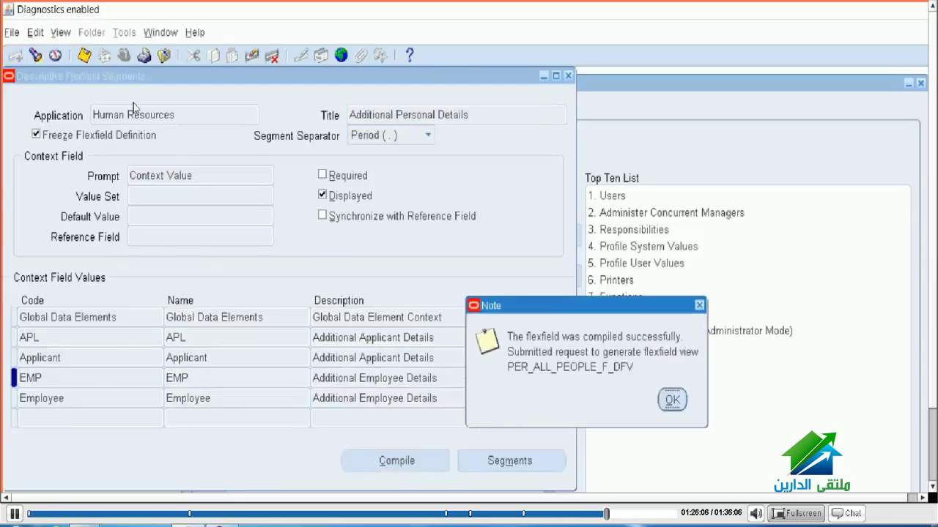
{"action": "key", "text": "Return"}
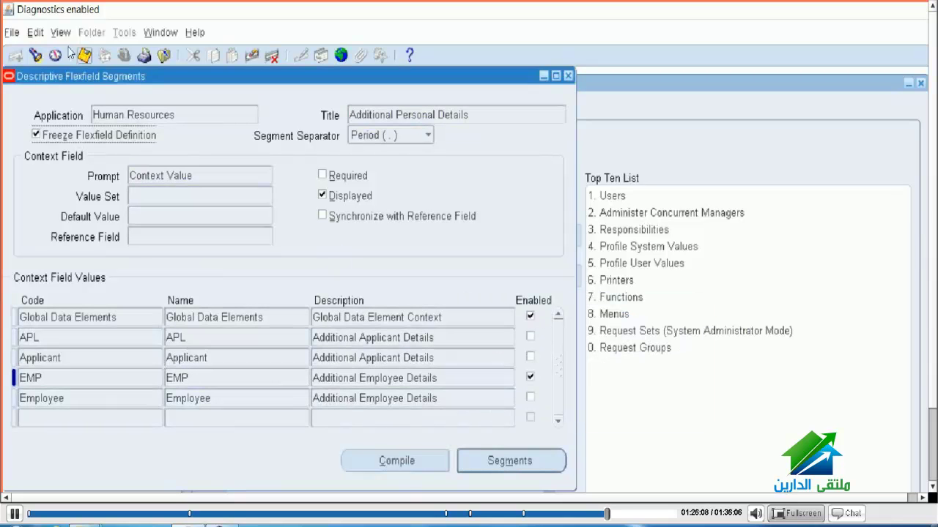
{"action": "left_click", "coordinate": [78, 51]}
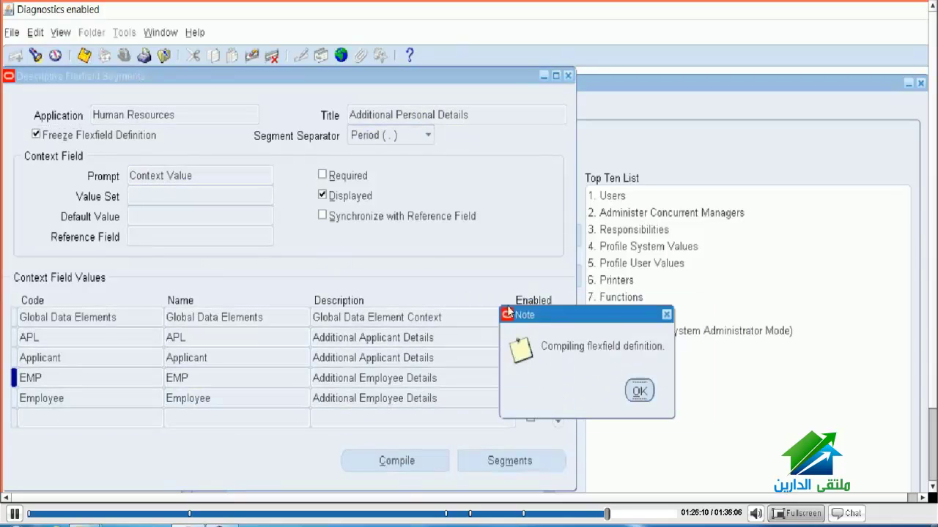
{"action": "key", "text": "Return"}
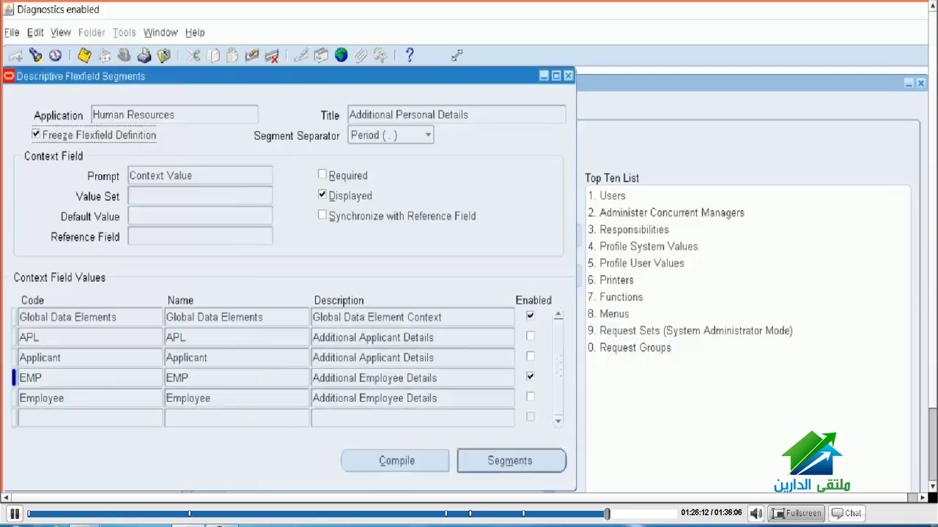
{"action": "left_click", "coordinate": [568, 76]}
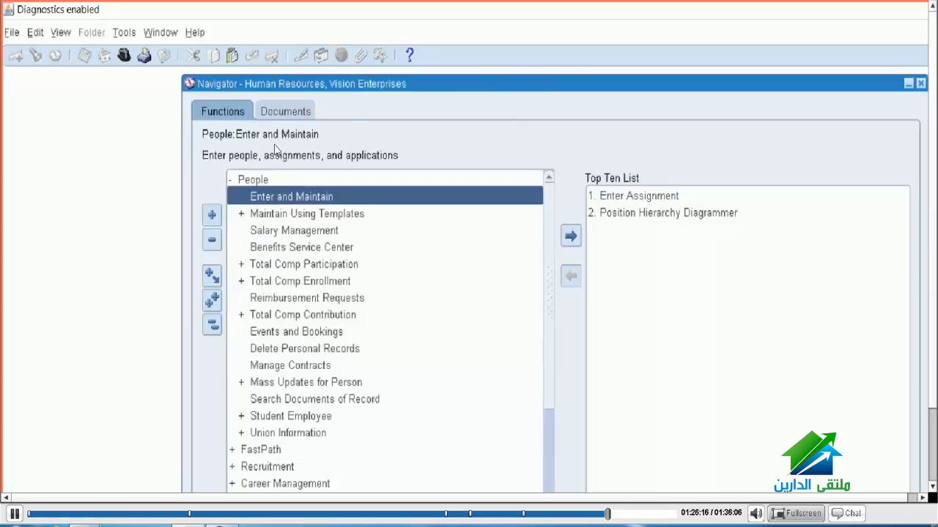
Step: Open People Enter and Maintain, skip Find Person, and step through the EMP Additional Personal Details fields
{"action": "key", "text": "Return"}
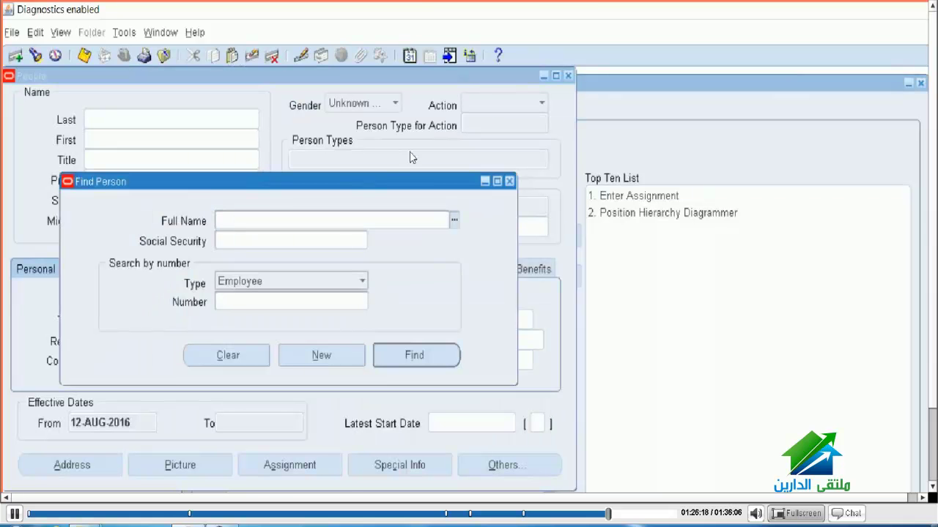
{"action": "key", "text": "alt+n"}
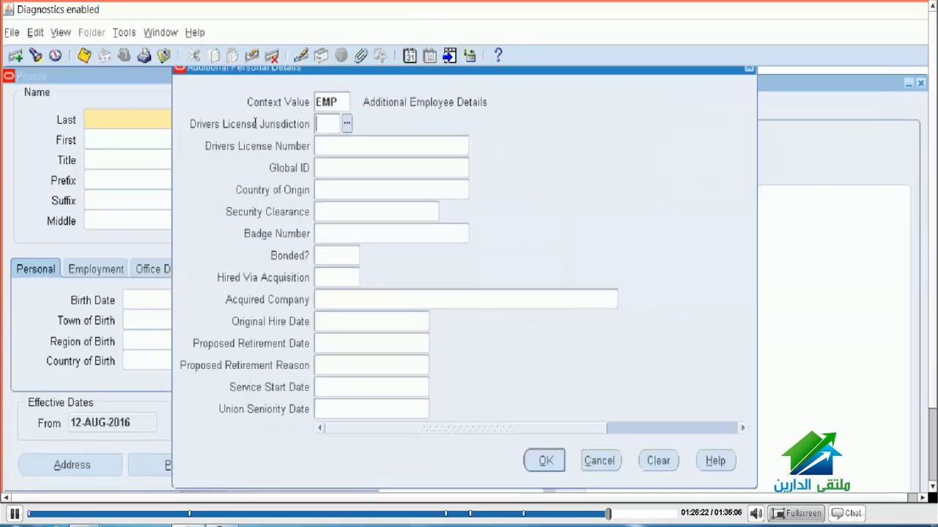
{"action": "key", "text": "Tab"}
{"action": "key", "text": "Tab"}
{"action": "key", "text": "Tab"}
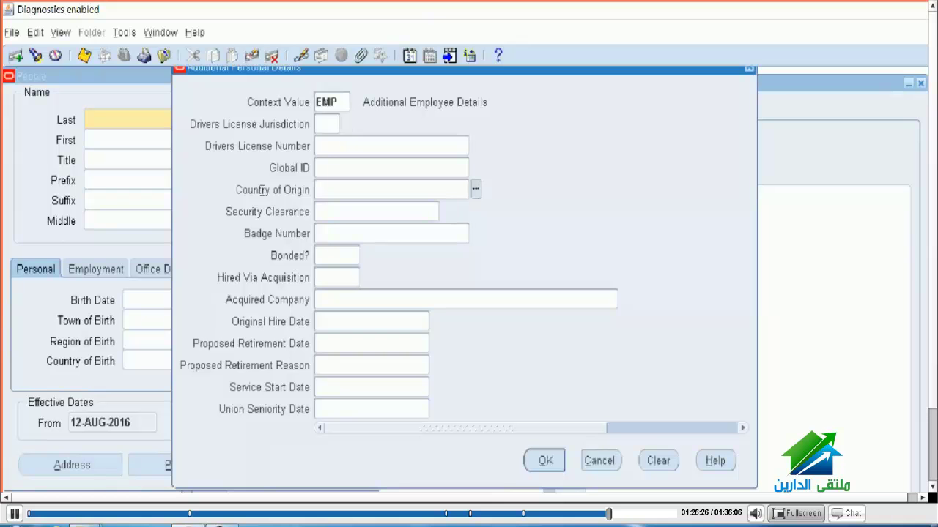
{"action": "key", "text": "Tab"}
{"action": "key", "text": "Tab"}
{"action": "key", "text": "Tab"}
{"action": "key", "text": "Tab"}
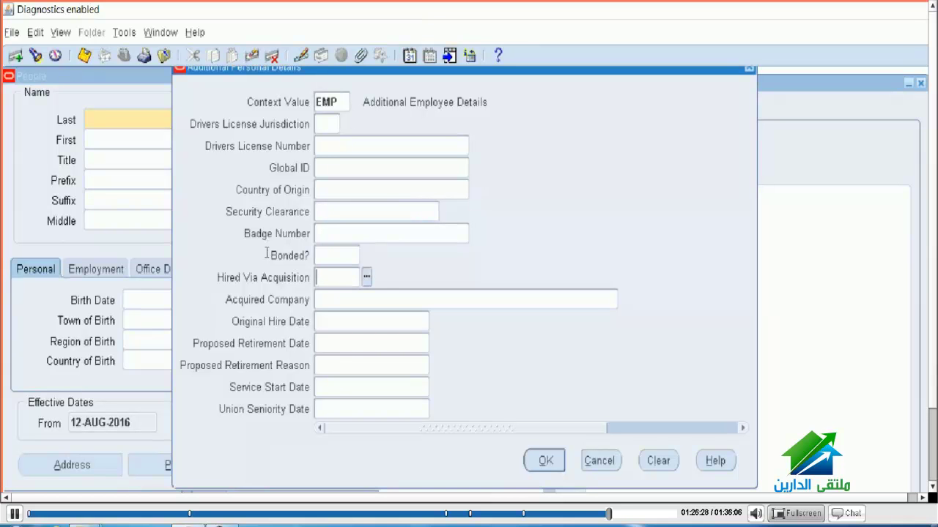
{"action": "key", "text": "Tab"}
{"action": "key", "text": "Tab"}
{"action": "key", "text": "Tab"}
{"action": "key", "text": "Tab"}
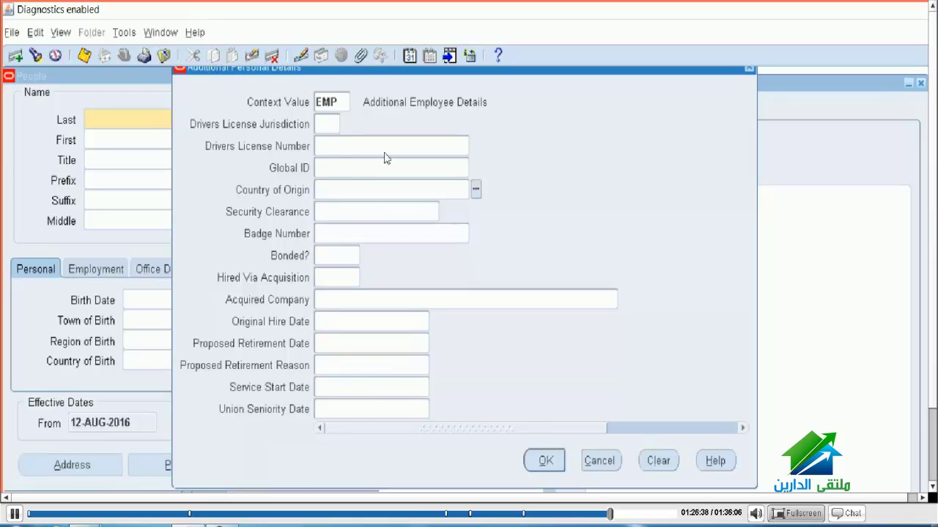
Step: Browse the Country of Origin list of values and cancel without choosing a country
{"action": "key", "text": "ctrl+l"}
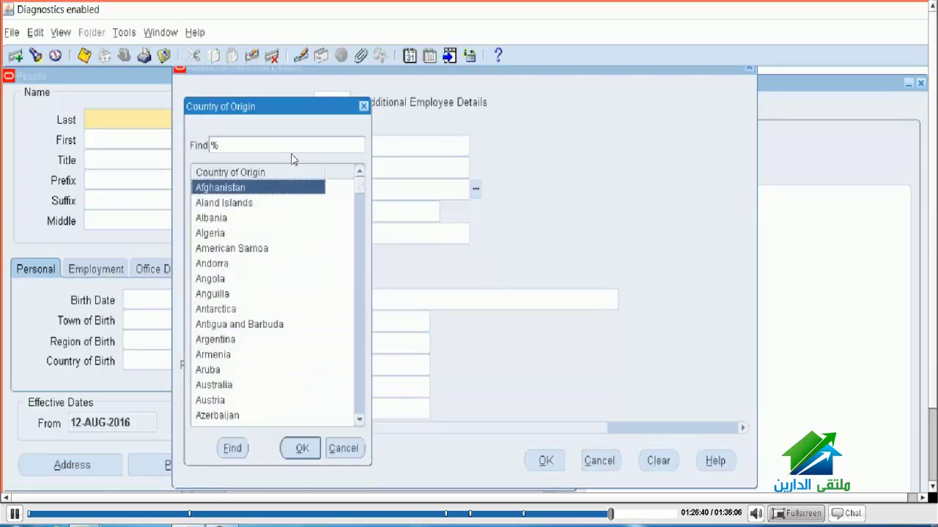
{"action": "scroll", "coordinate": [291, 184], "scroll_direction": "down", "scroll_amount": 20}
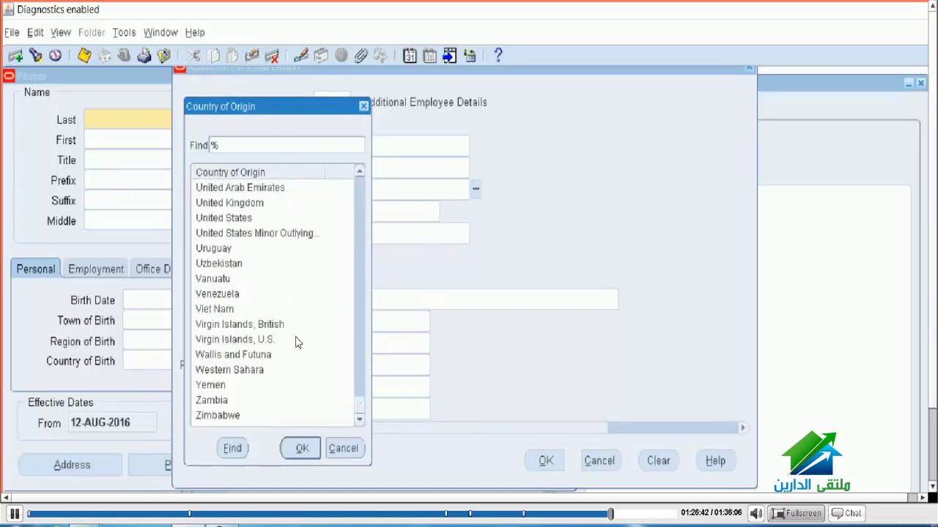
{"action": "left_click", "coordinate": [341, 448]}
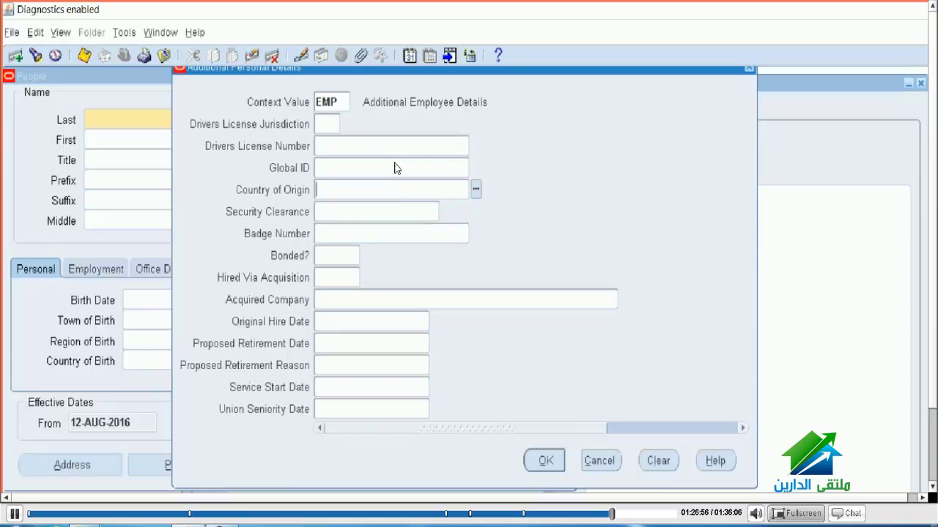
{"action": "left_click", "coordinate": [319, 190]}
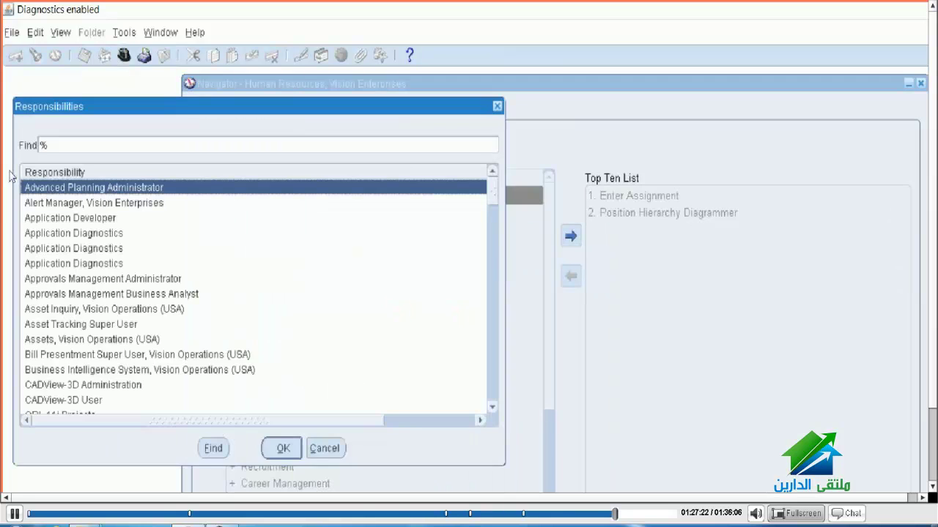
Step: Switch to Application Developer and open the Descriptive Flexfield Segments form
{"action": "key", "text": "Down"}
{"action": "key", "text": "Down"}
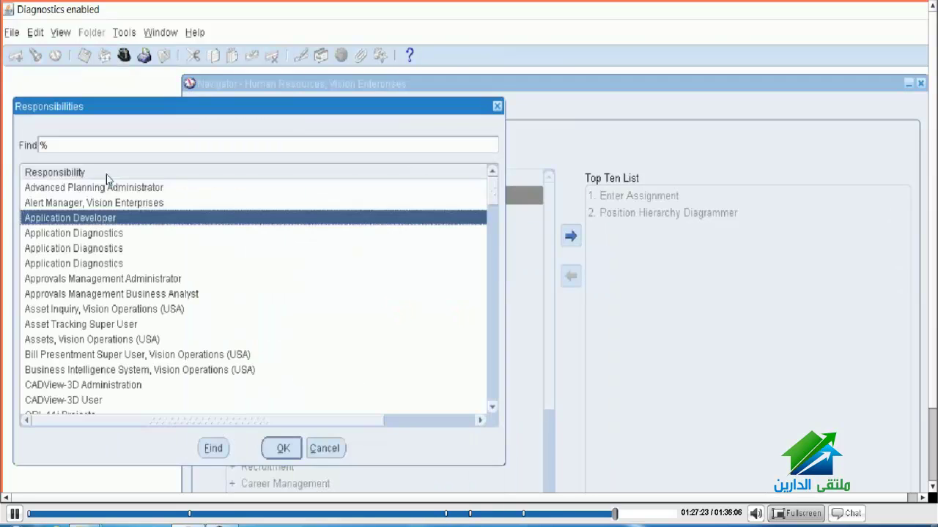
{"action": "key", "text": "Return"}
{"action": "key", "text": "Right"}
{"action": "key", "text": "Down"}
{"action": "key", "text": "Down"}
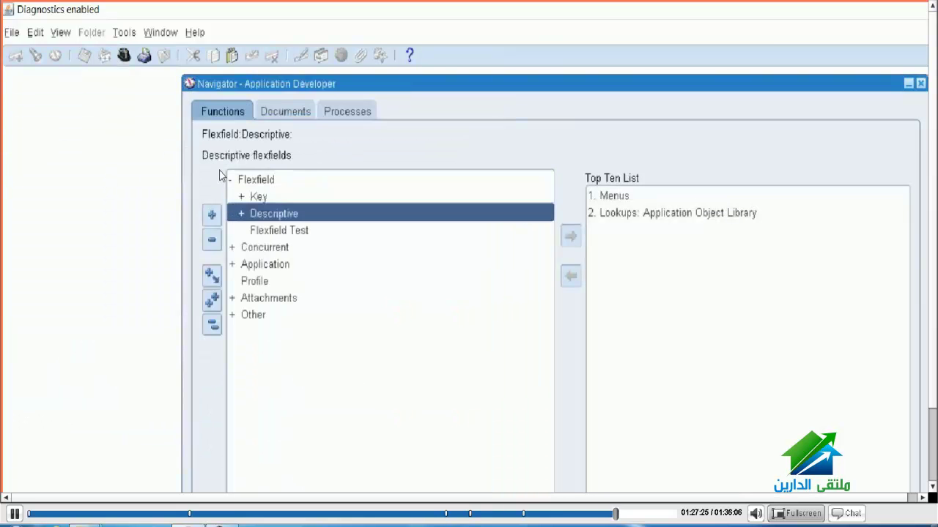
{"action": "key", "text": "Right"}
{"action": "key", "text": "Down"}
{"action": "key", "text": "Down"}
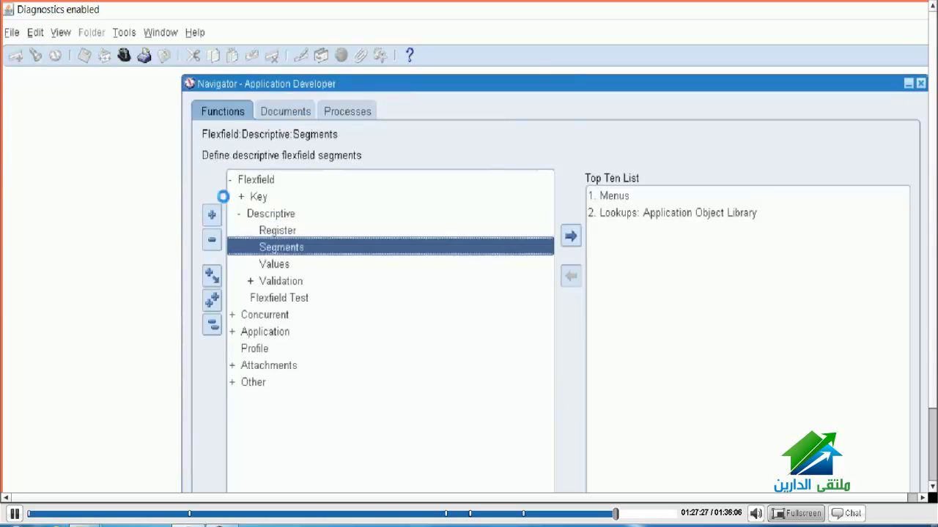
{"action": "key", "text": "Return"}
Step: Load the Human Resources 'Additional Personal Details' descriptive flexfield
{"action": "key", "text": "alt+v"}
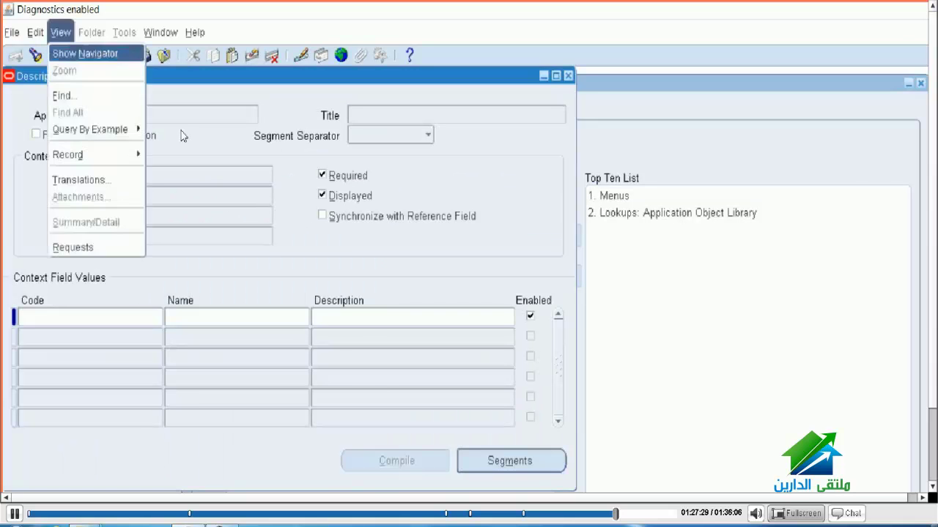
{"action": "type", "text": "fhuman Resources"}
{"action": "key", "text": "Return"}
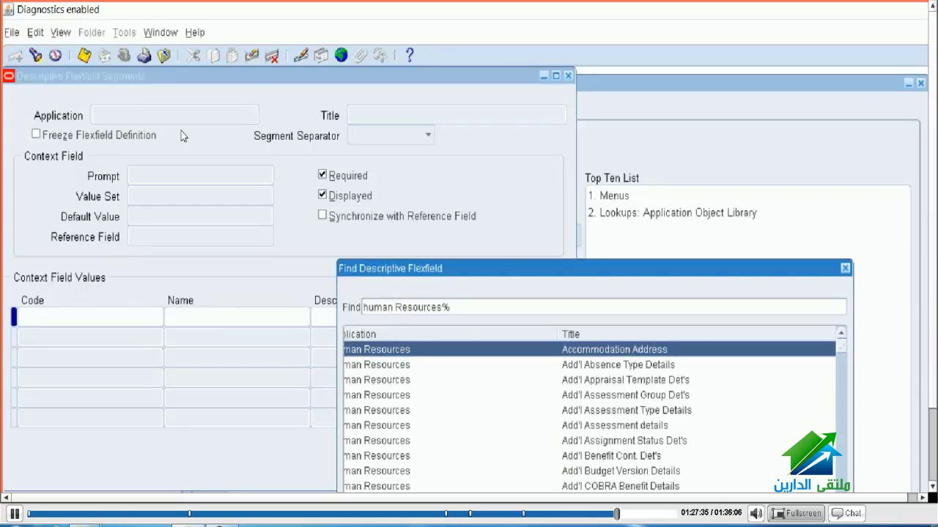
{"action": "type", "text": "Additional Personal Details%"}
{"action": "key", "text": "Return"}
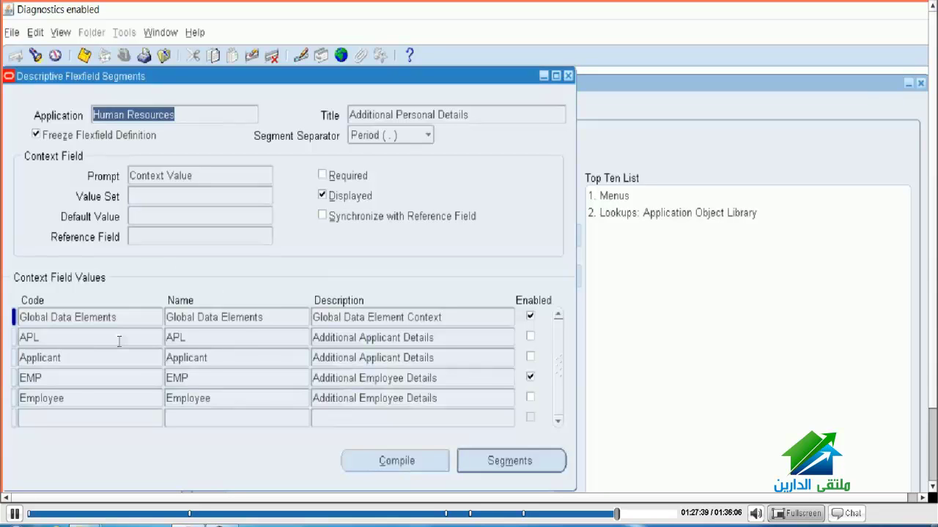
Step: Show the EMP context's segments in an enlarged summary and select Country of Origin
{"action": "key", "text": "shift+Page_Down"}
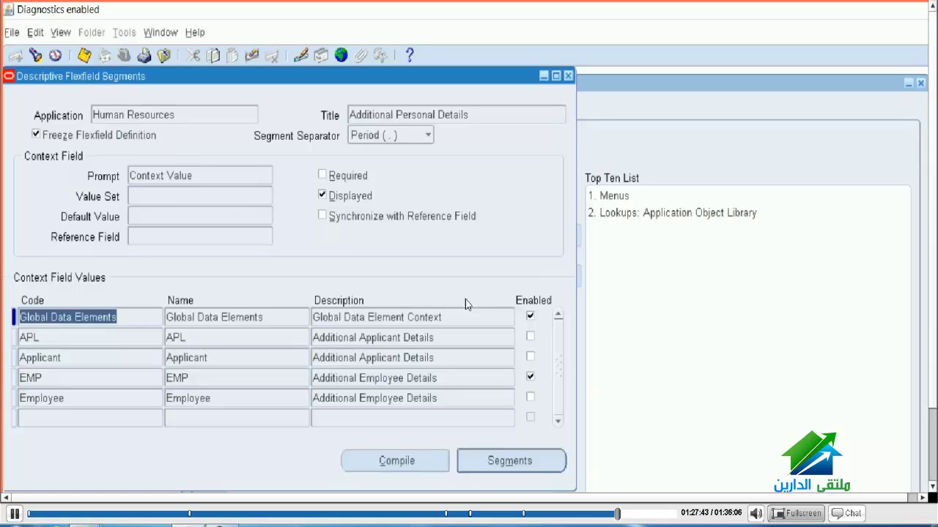
{"action": "key", "text": "Down"}
{"action": "key", "text": "Down"}
{"action": "key", "text": "Down"}
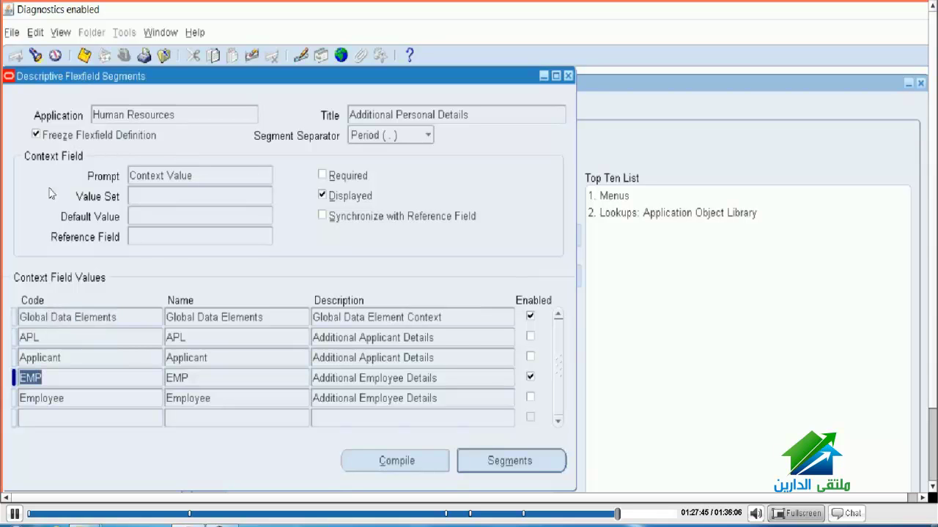
{"action": "key", "text": "alt+g"}
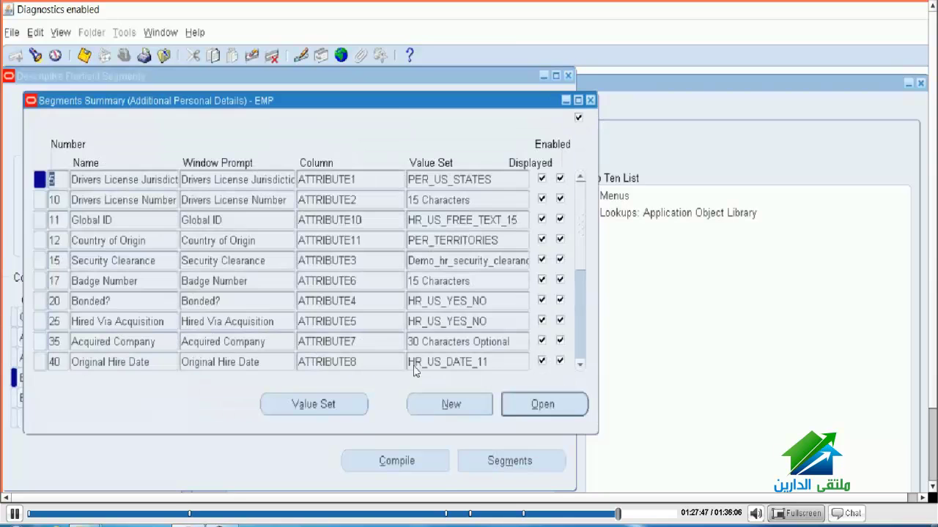
{"action": "left_click_drag", "start_coordinate": [597, 434], "coordinate": [722, 493]}
{"action": "left_click", "coordinate": [453, 240]}
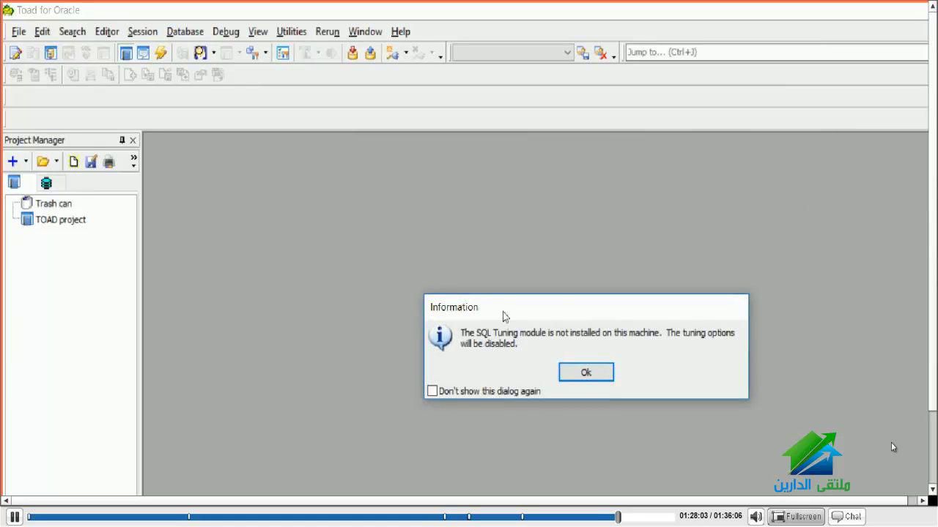
Step: Dismiss the SQL Tuning notice, log in to VIS with the APPS password, and maximize the editor
{"action": "key", "text": "Return"}
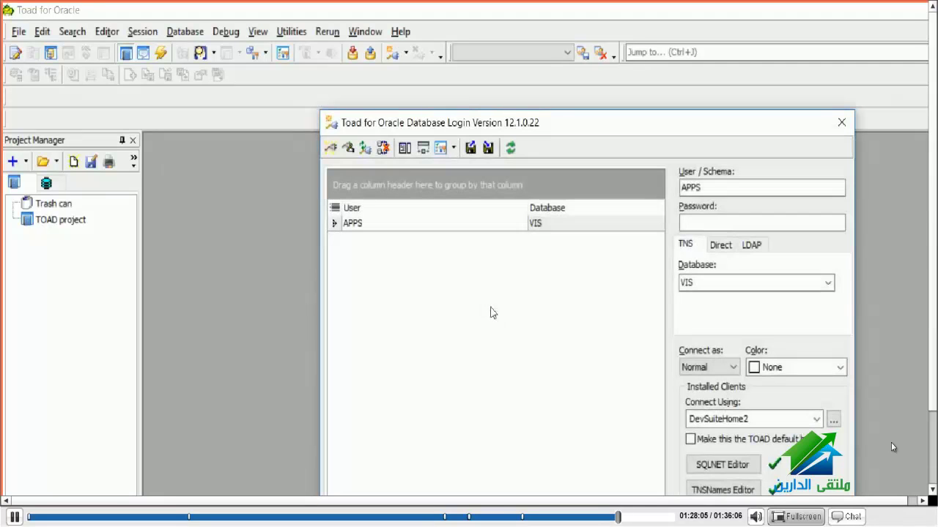
{"action": "type", "text": "a"}
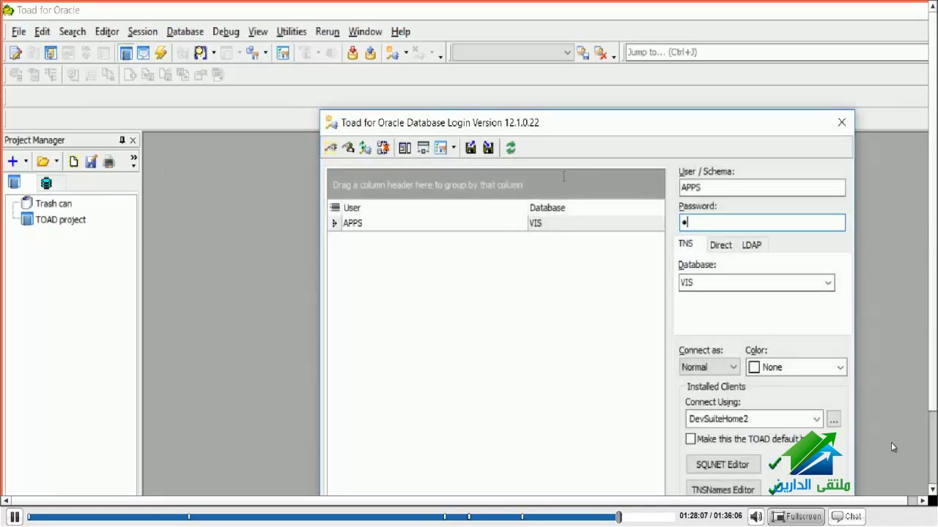
{"action": "type", "text": "pps"}
{"action": "key", "text": "Return"}
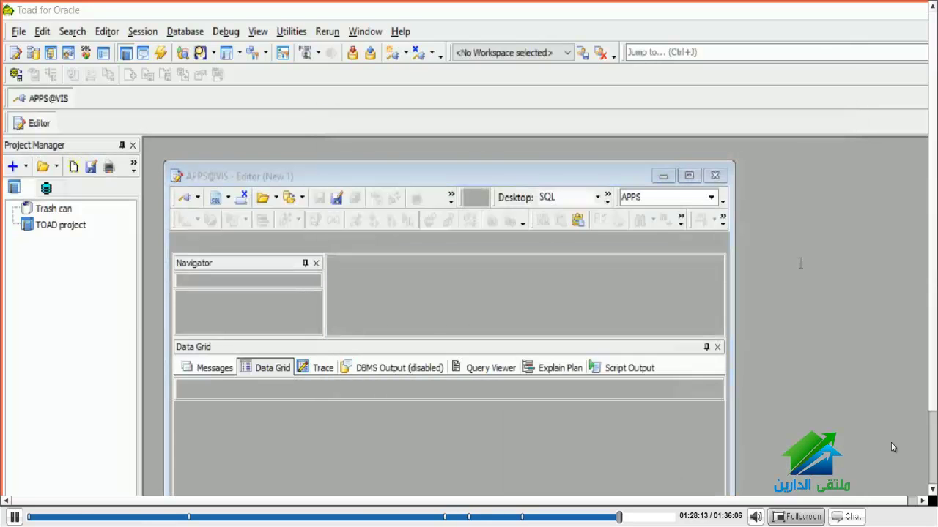
{"action": "left_click", "coordinate": [689, 175]}
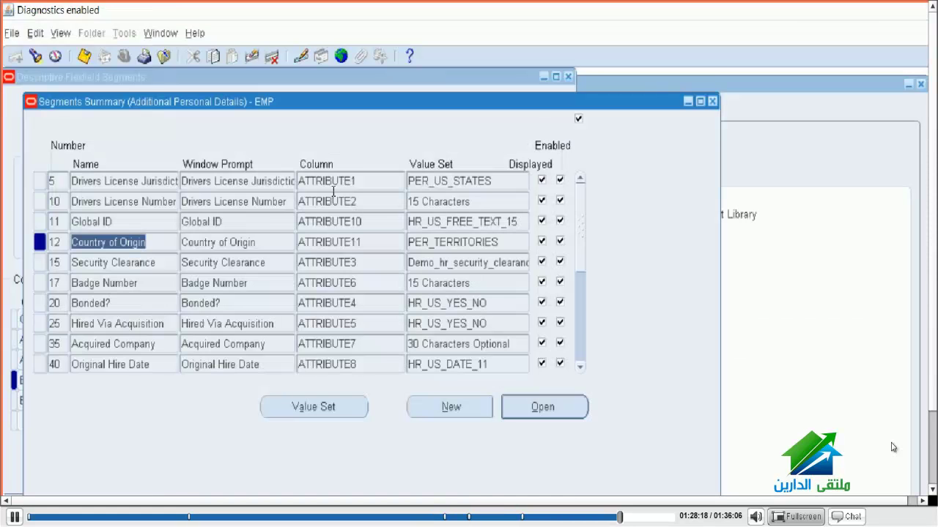
Step: Close the flexfield forms and switch to the Human Resources, Vision Enterprises responsibility
{"action": "left_click", "coordinate": [568, 76]}
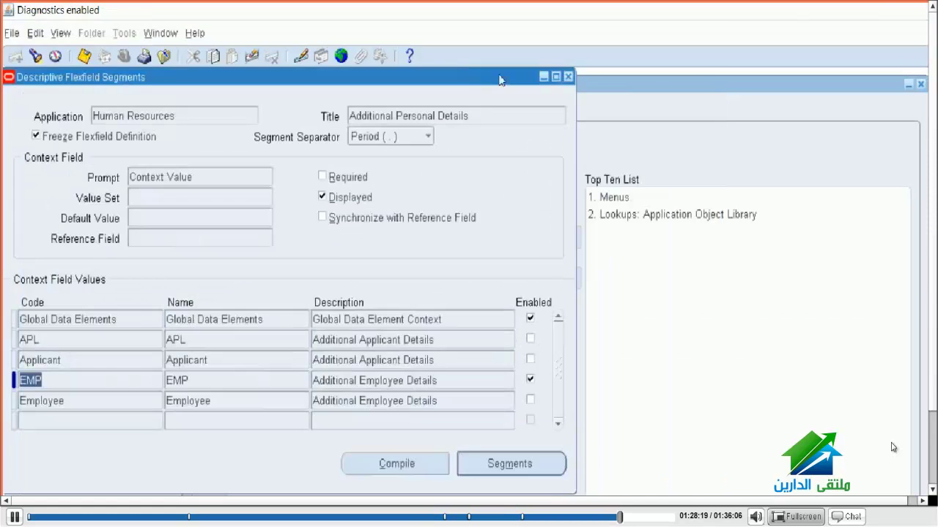
{"action": "left_click", "coordinate": [567, 76]}
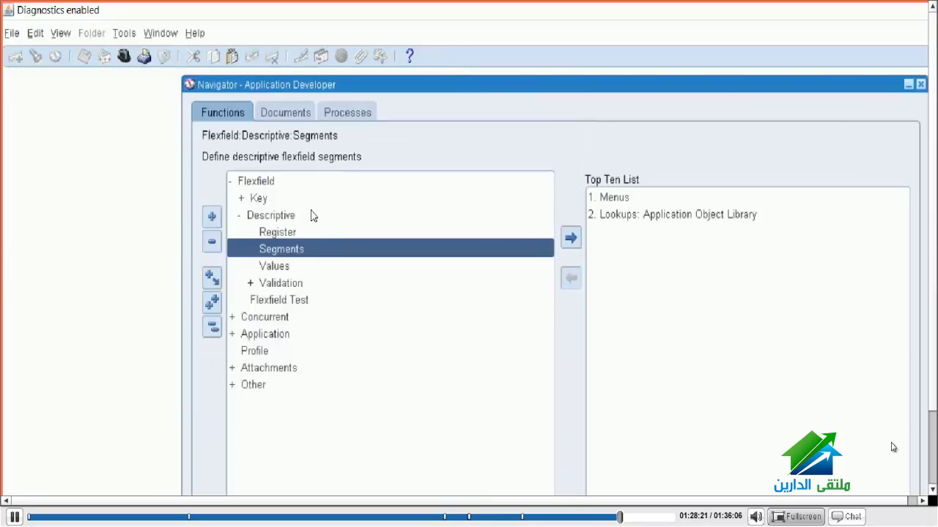
{"action": "key", "text": "alt+f"}
{"action": "key", "text": "w"}
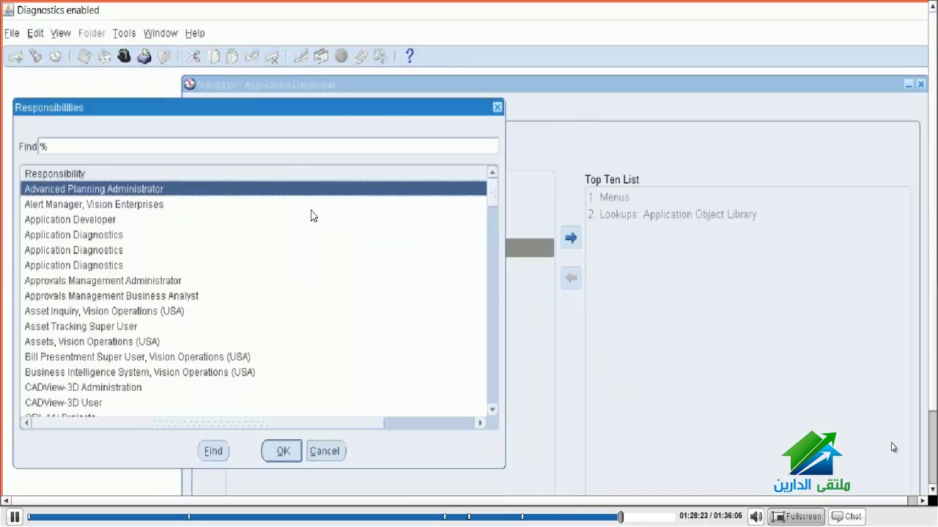
{"action": "double_click", "coordinate": [311, 211]}
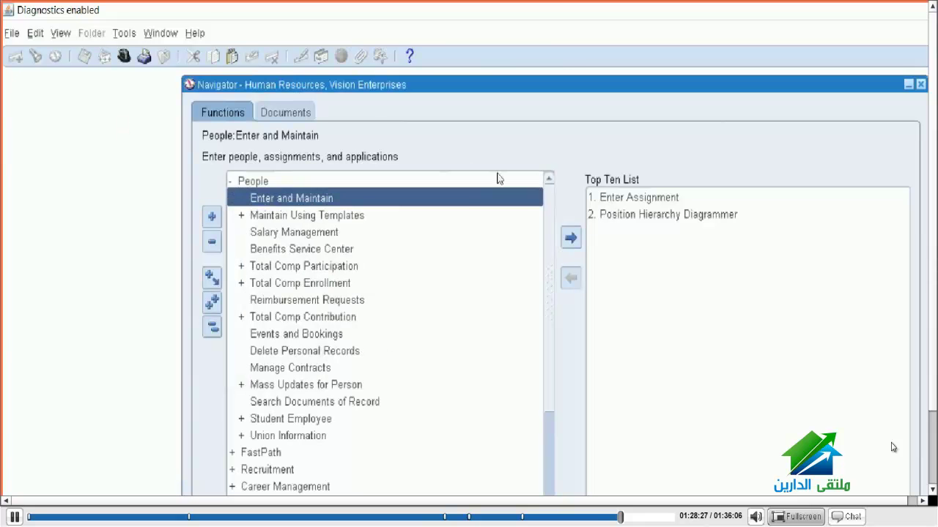
Step: Add People Enter and Maintain to the top ten, open the People form, and enter query mode
{"action": "left_click", "coordinate": [571, 237]}
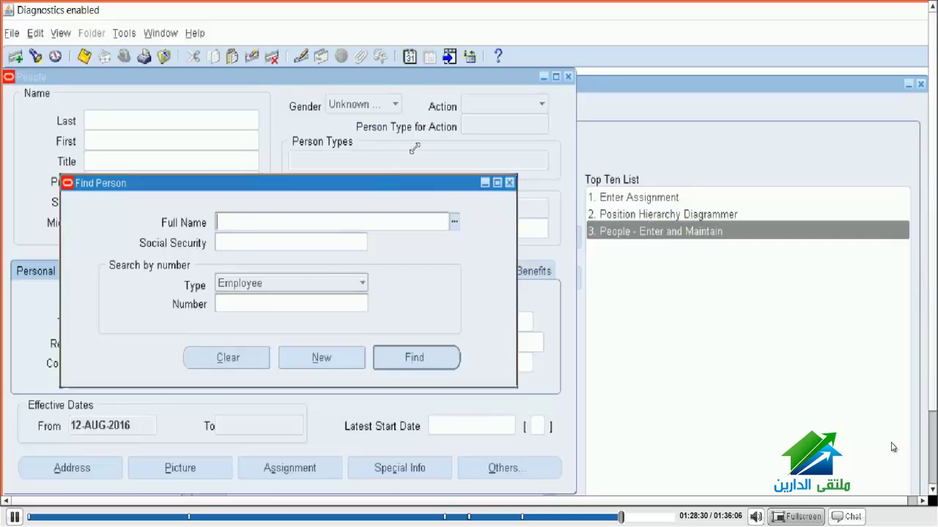
{"action": "left_click", "coordinate": [407, 150]}
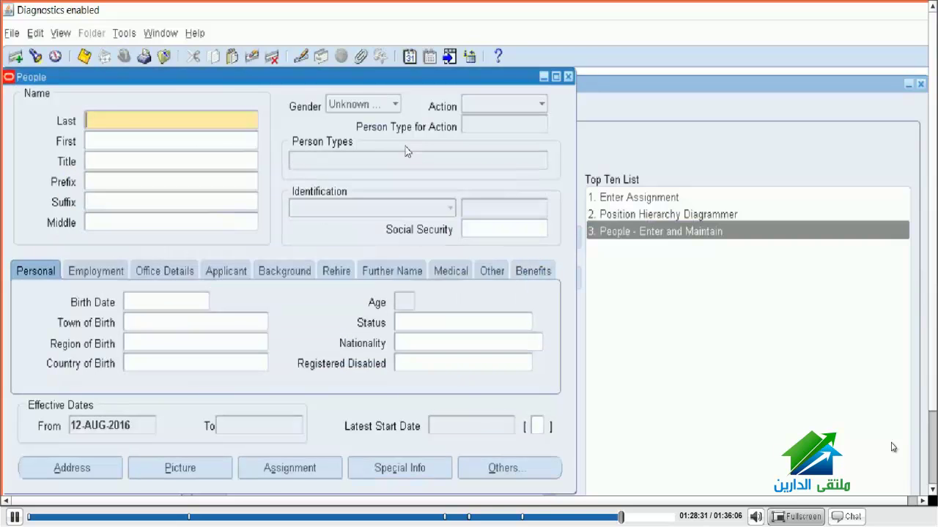
{"action": "key", "text": "alt+h"}
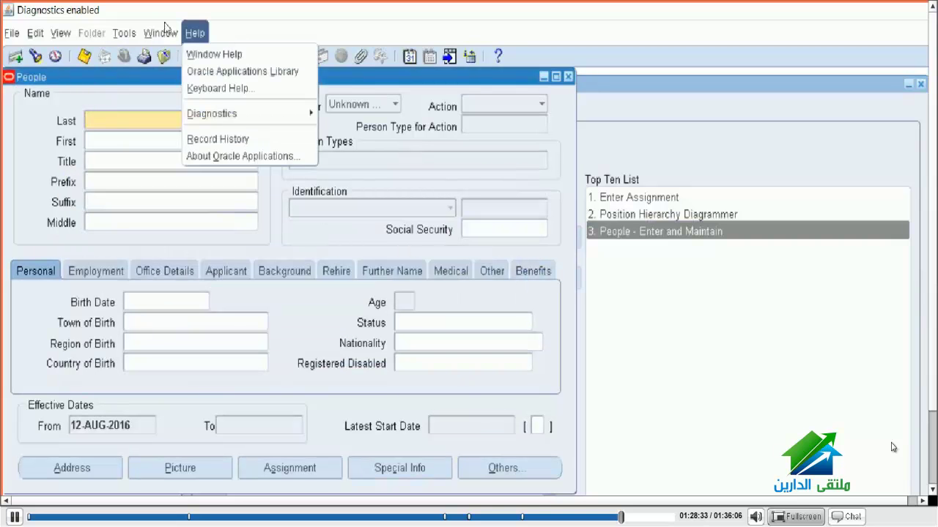
{"action": "key", "text": "Down"}
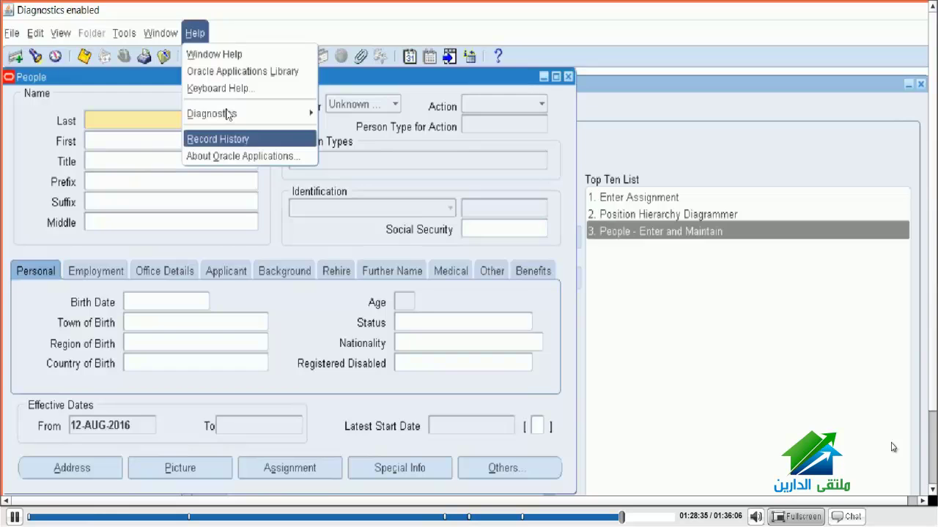
{"action": "key", "text": "Return"}
{"action": "key", "text": "Return"}
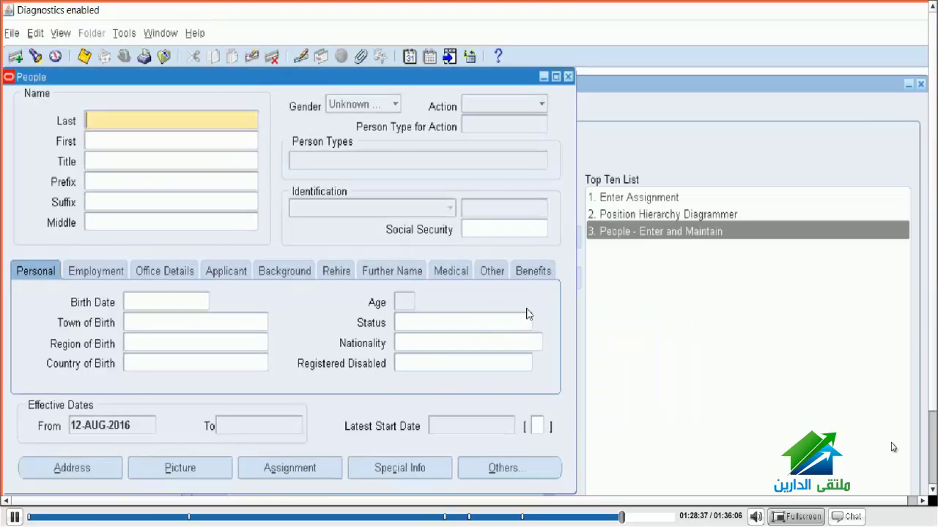
{"action": "key", "text": "F11"}
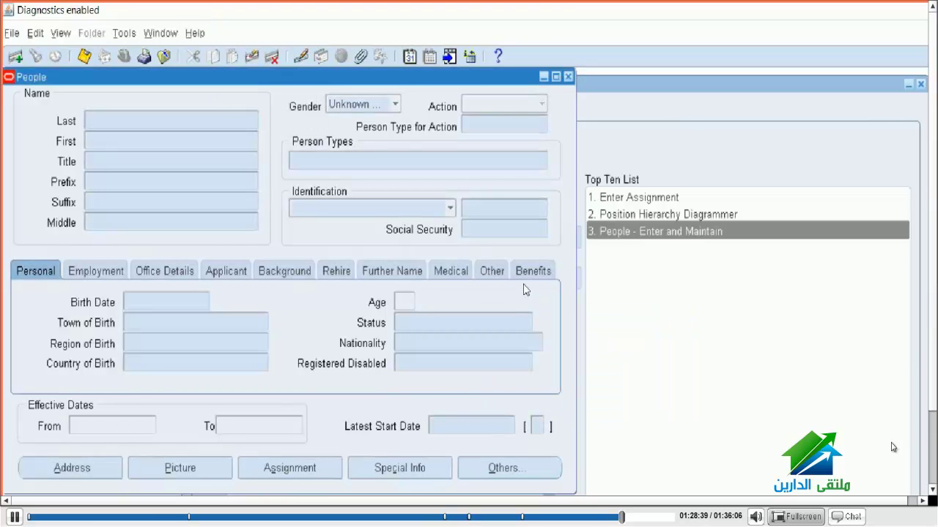
Step: Query all people with '%' and copy the table name PER_PEOPLE_V from Record History
{"action": "type", "text": "%"}
{"action": "key", "text": "ctrl+F11"}
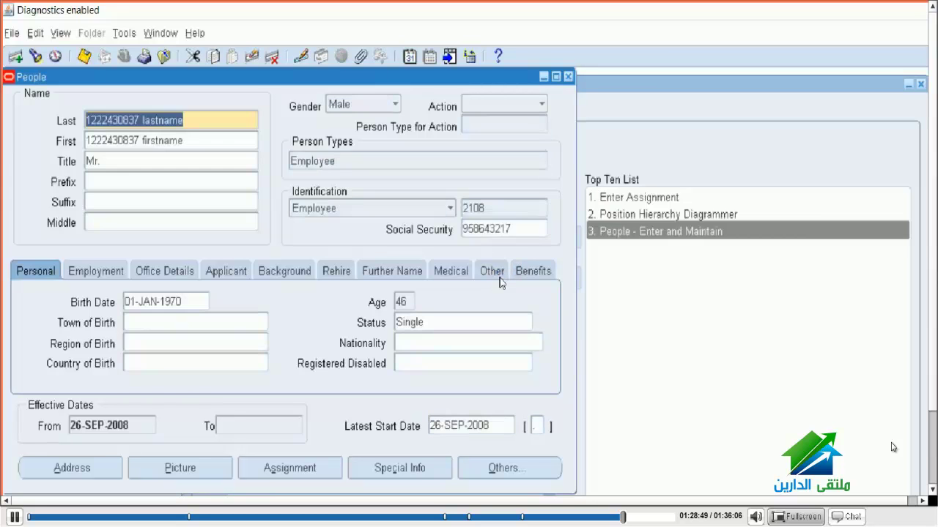
{"action": "left_click", "coordinate": [193, 32]}
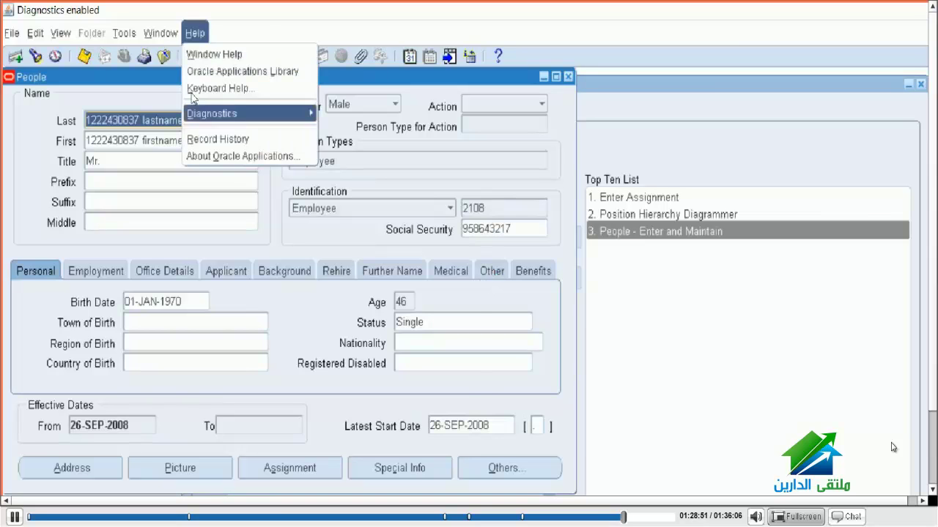
{"action": "left_click", "coordinate": [212, 138]}
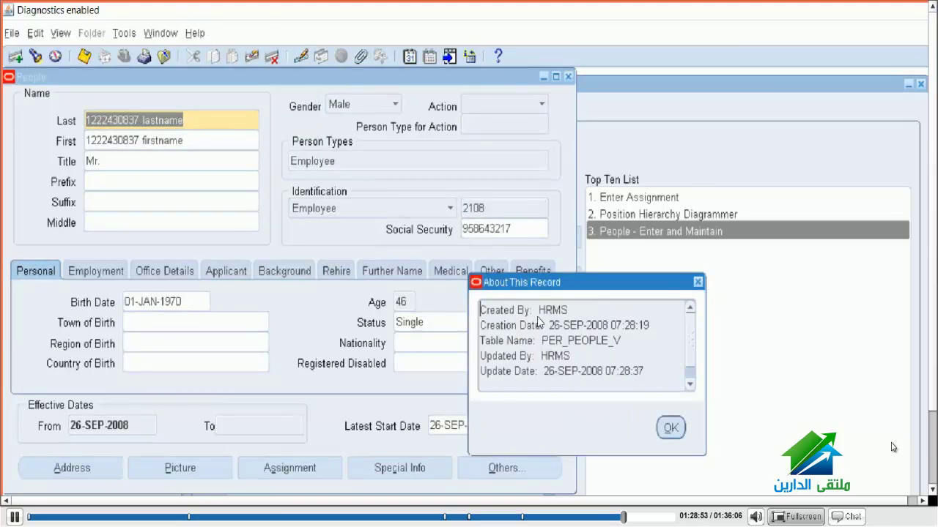
{"action": "left_click_drag", "start_coordinate": [624, 340], "coordinate": [437, 270]}
{"action": "key", "text": "ctrl+c"}
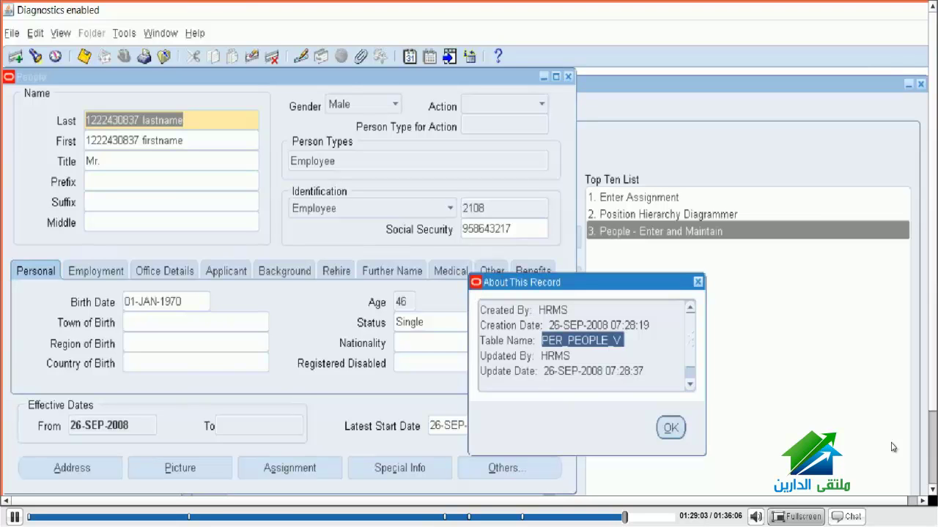
{"action": "key", "text": "alt+Tab"}
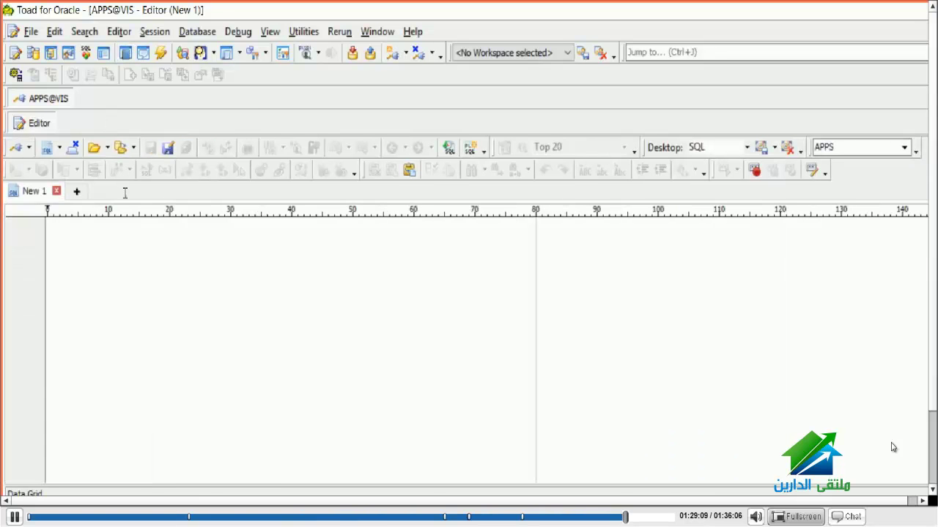
Step: Paste PER_PEOPLE_V into the Toad editor, describe it, and view its Data and Script tabs
{"action": "key", "text": "ctrl+v"}
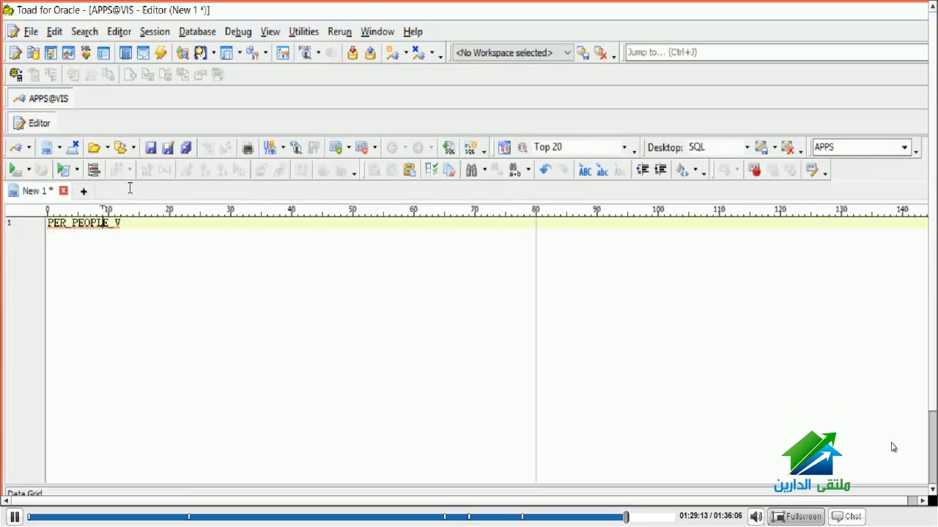
{"action": "left_click", "coordinate": [32, 98]}
{"action": "left_click", "coordinate": [30, 121]}
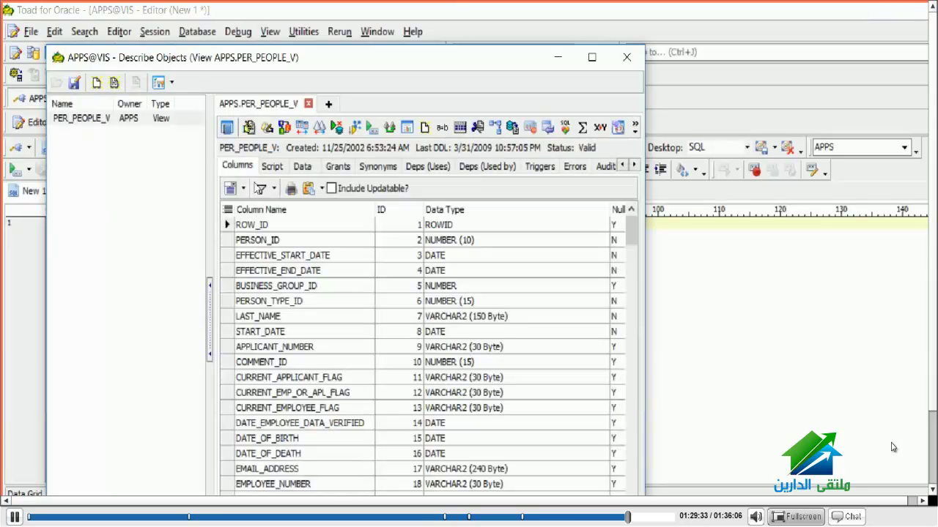
{"action": "left_click", "coordinate": [302, 166]}
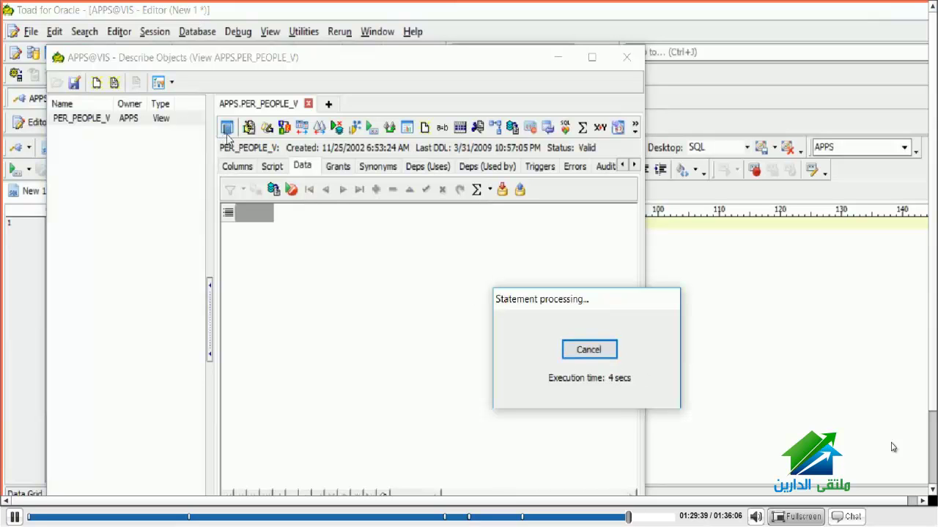
{"action": "left_click", "coordinate": [272, 166]}
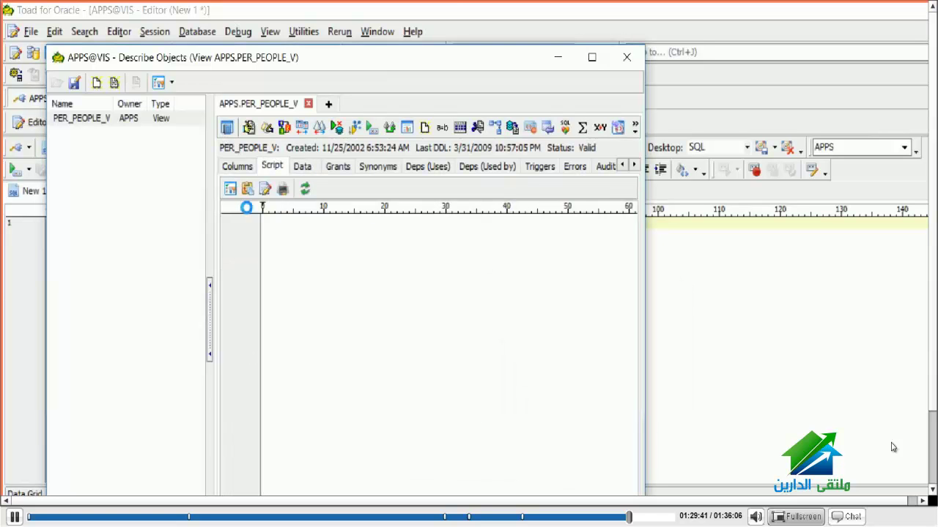